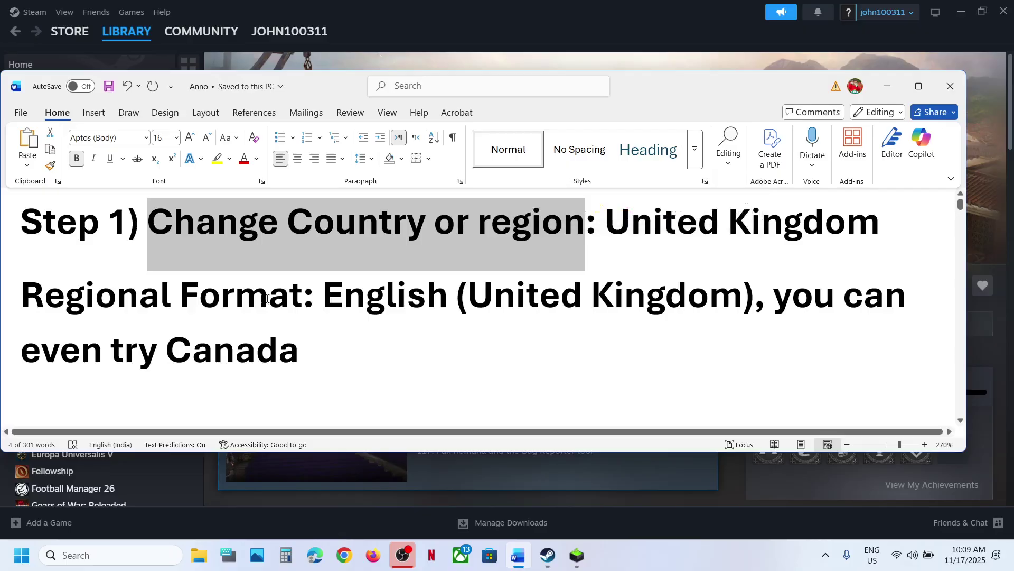
Step: Leave the Word guide and open the Language & region page in Windows Settings
drag(68, 297, 199, 297)
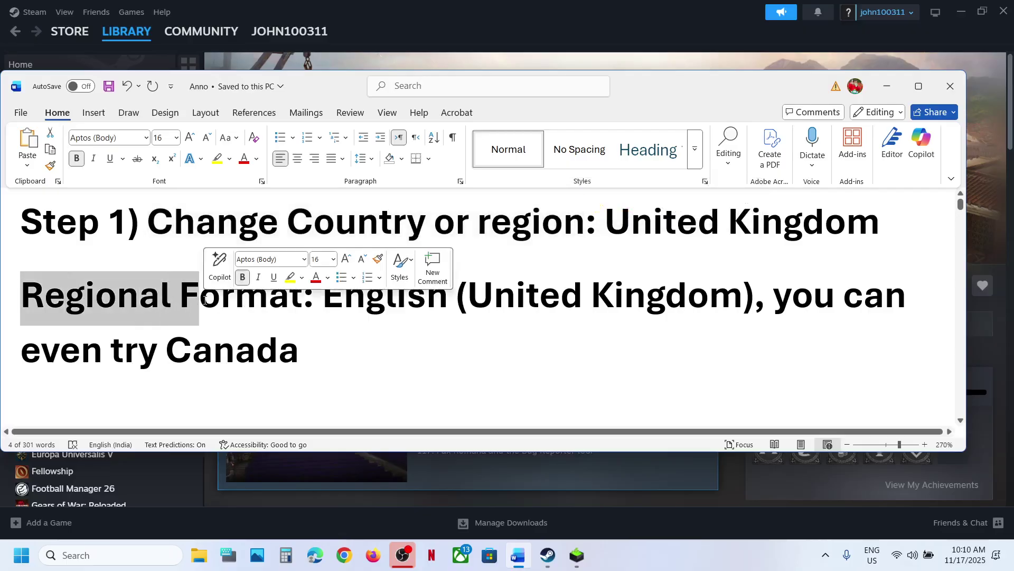
key(super+Down)
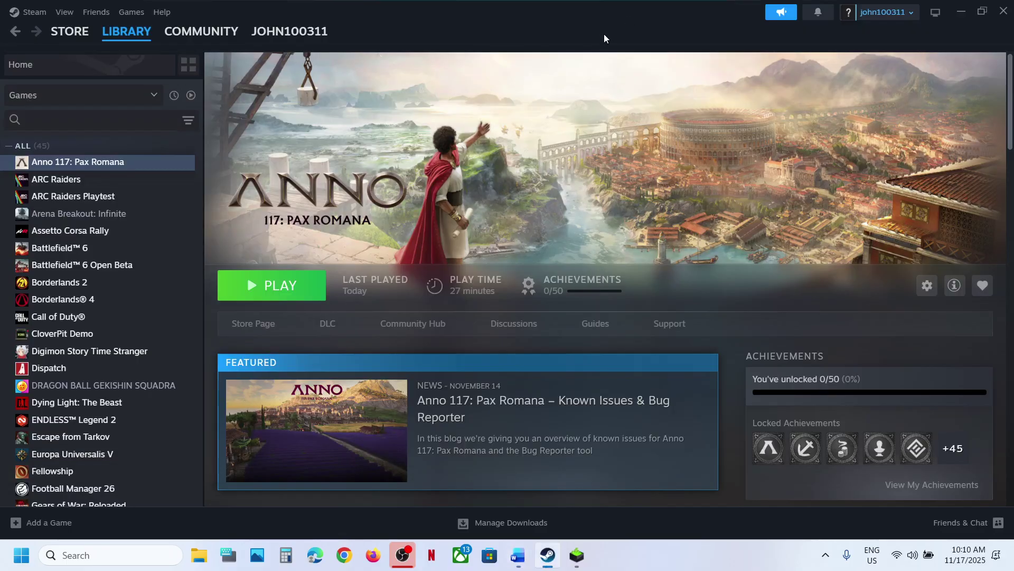
key(super+i)
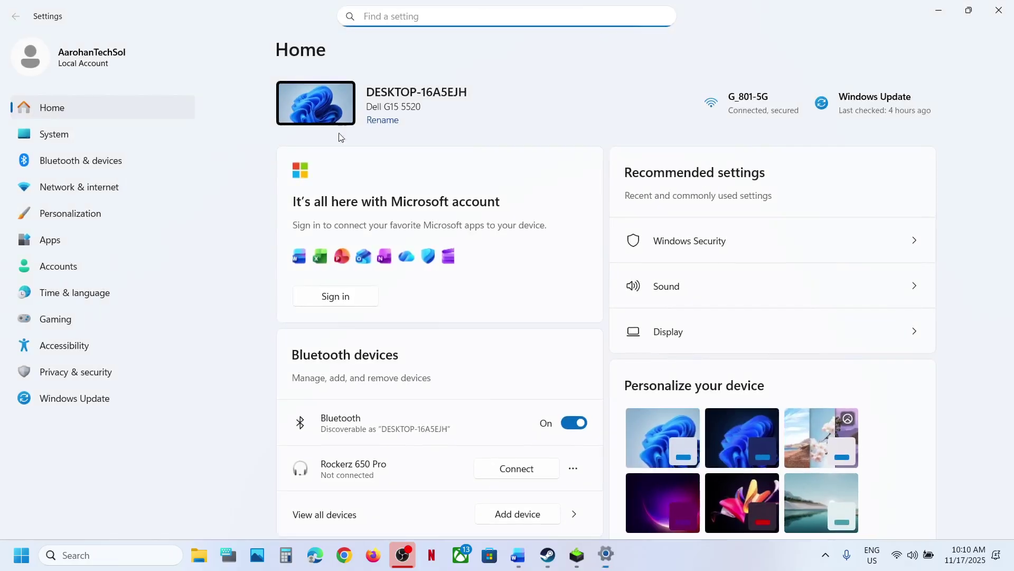
click(104, 299)
click(364, 208)
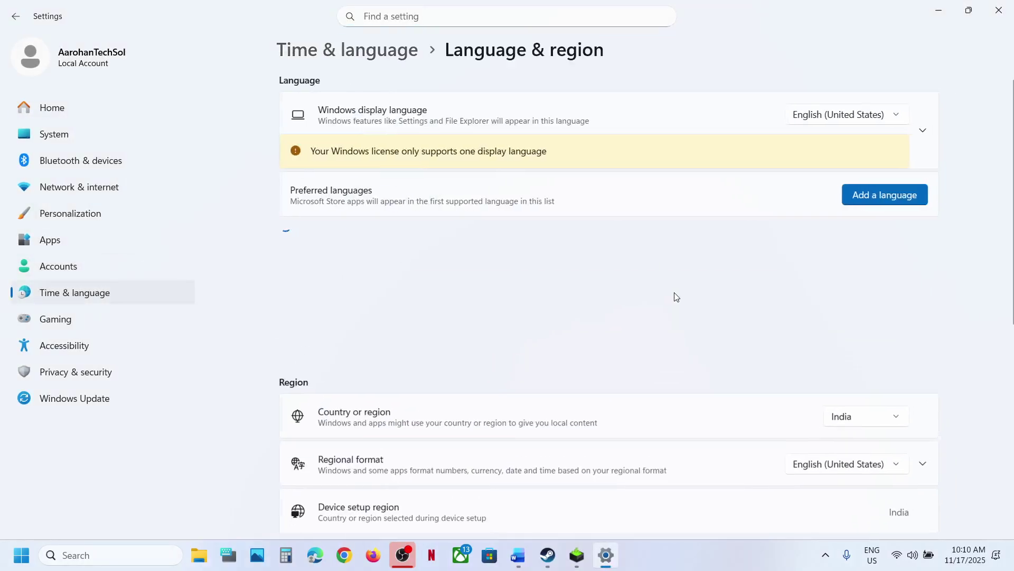
Step: Set the country or region to United Kingdom and the regional format to English (United Kingdom)
click(841, 423)
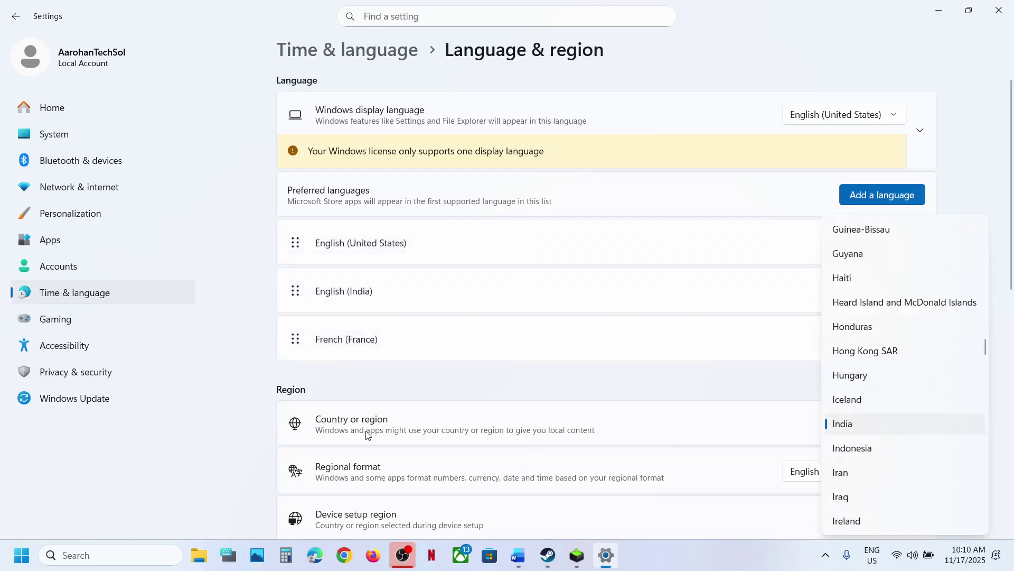
text(un)
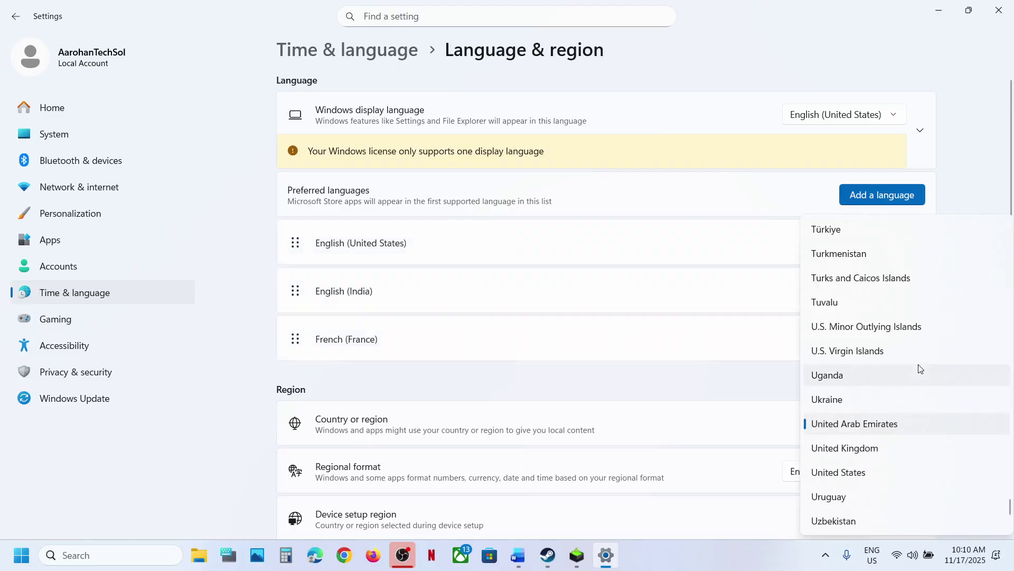
click(868, 458)
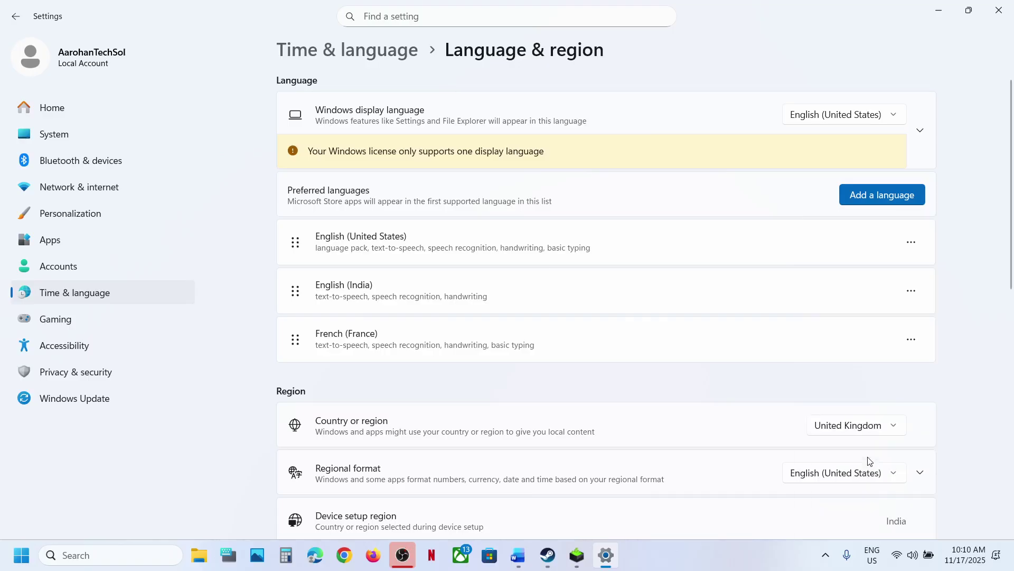
scroll(799, 431, down, 2)
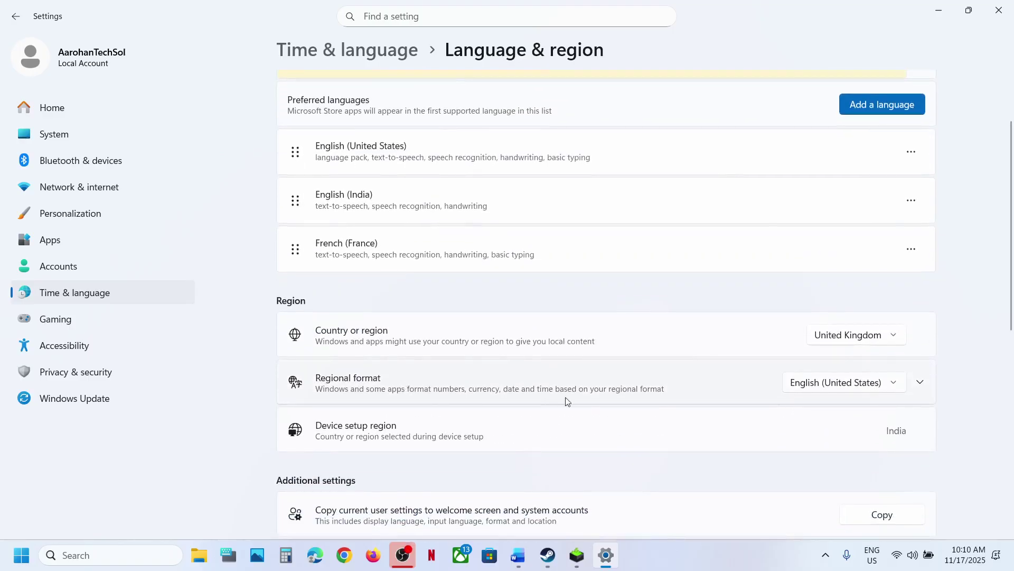
click(837, 389)
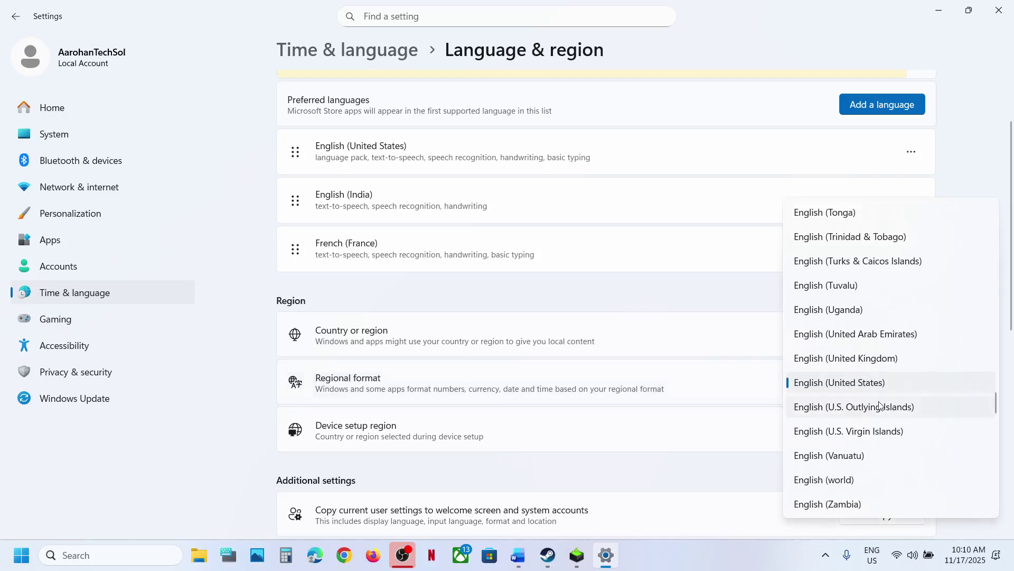
click(848, 359)
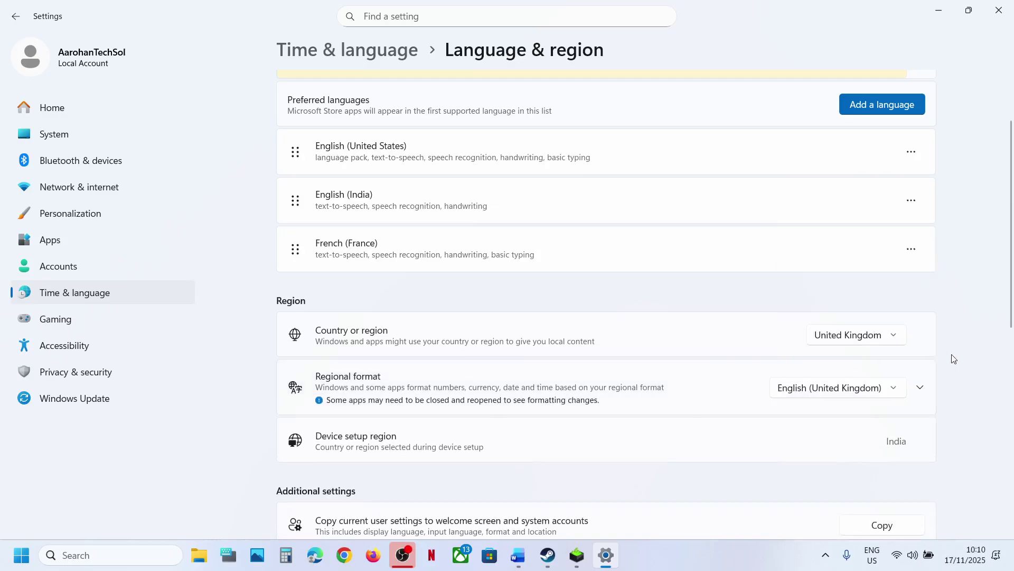
Step: View the Windows power options, and switch to the Anno document in Word to highlight "you can even try Canada"
click(21, 555)
click(384, 510)
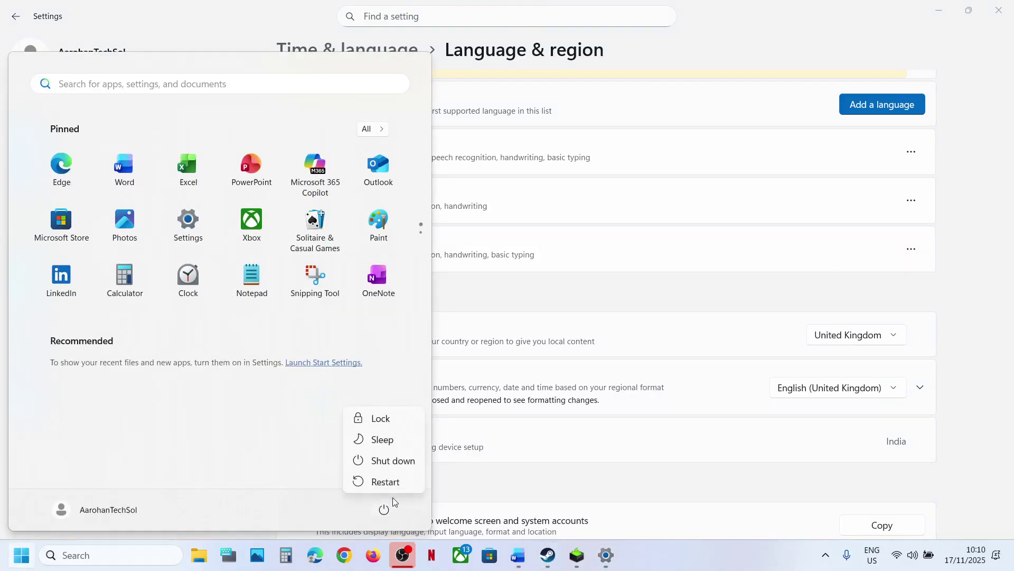
click(548, 554)
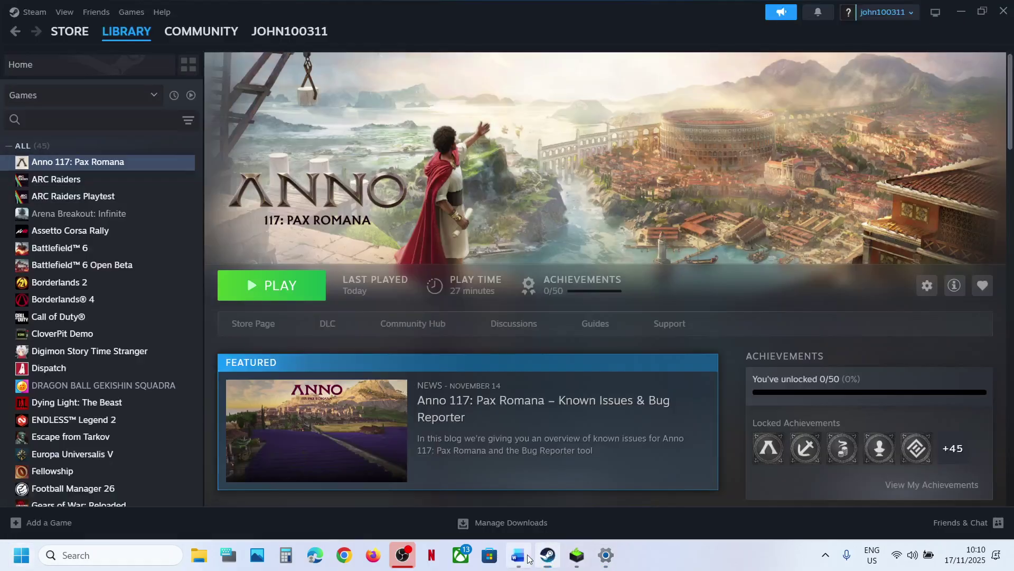
click(518, 554)
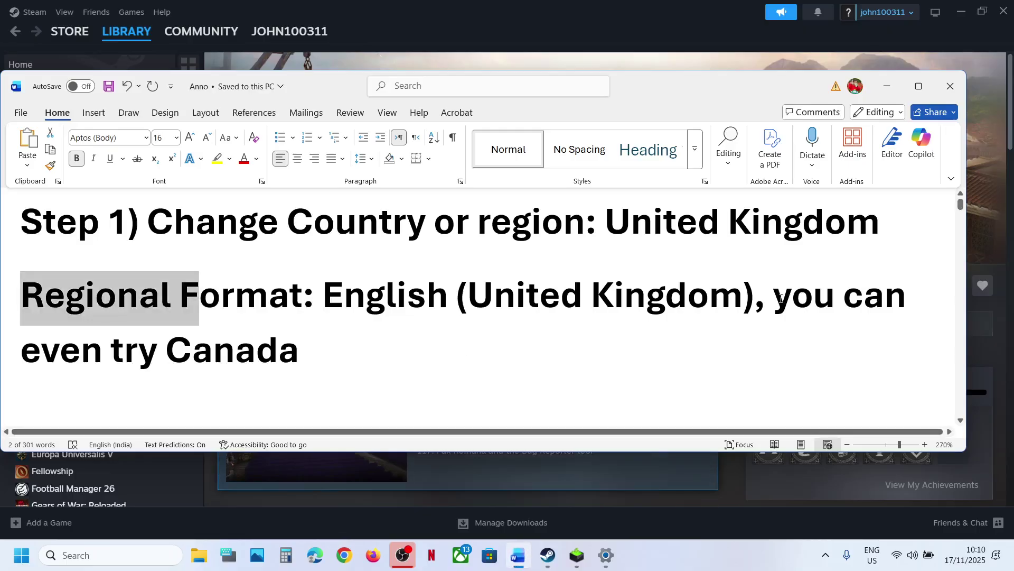
drag(780, 299, 300, 359)
Step: Switch to Windows Settings and set the country or region to Canada
click(605, 556)
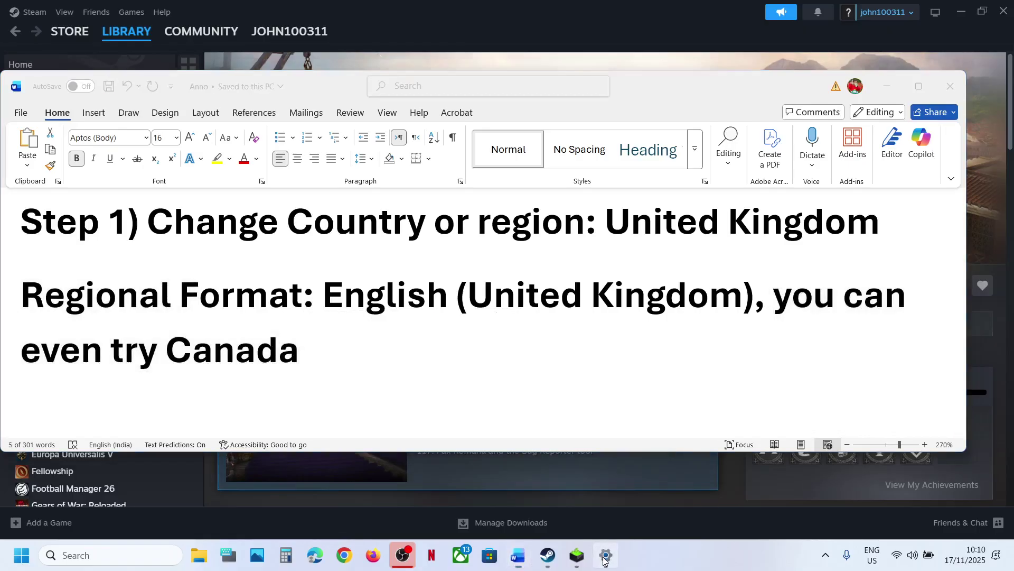
click(848, 342)
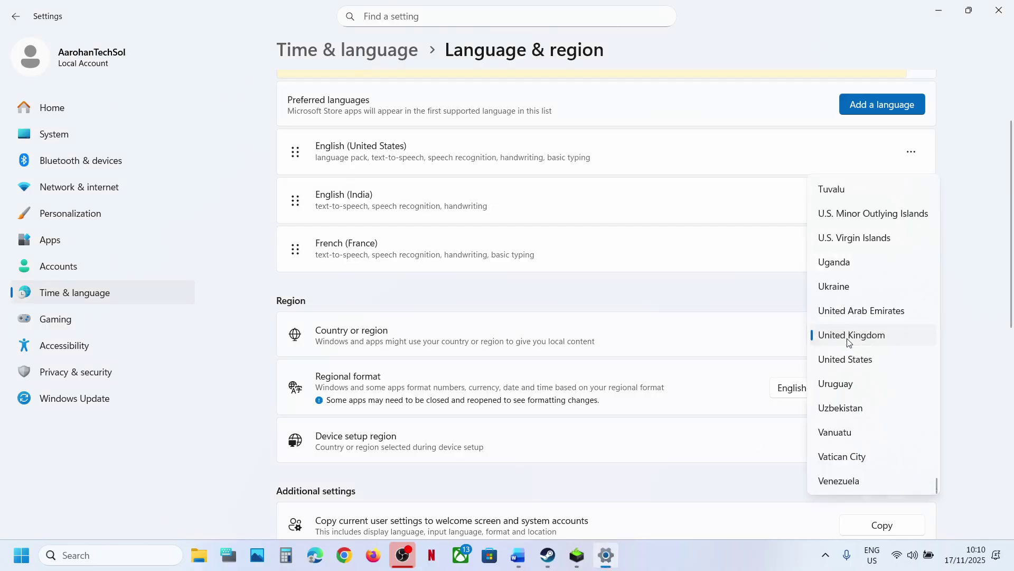
key(c)
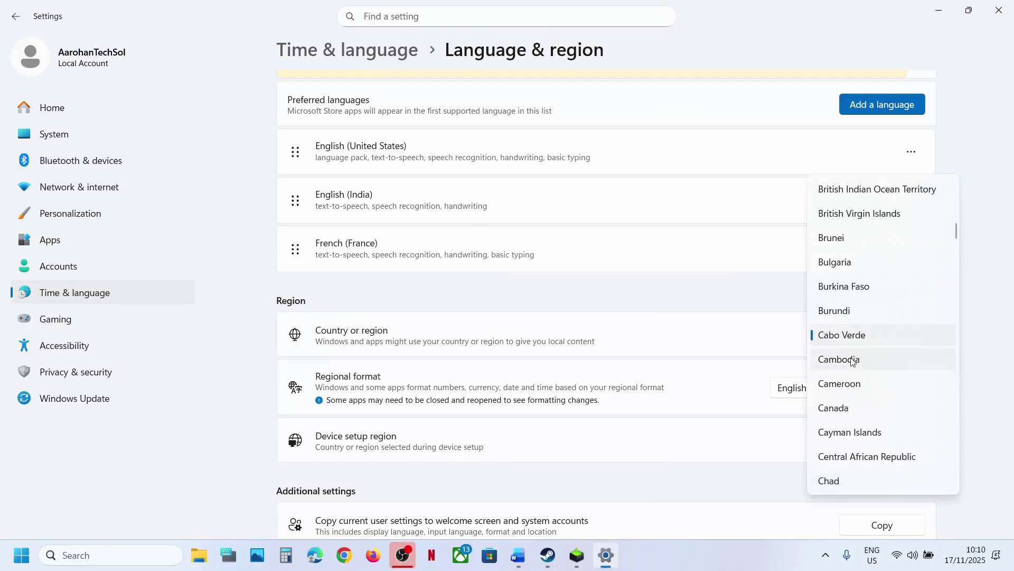
click(853, 404)
Step: Set the regional format to English (Canada)
click(855, 392)
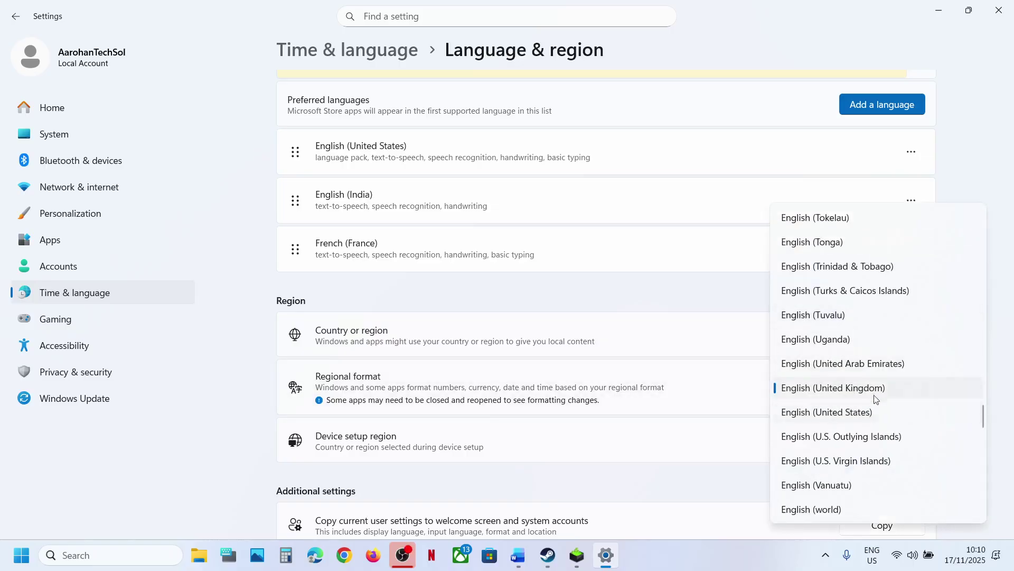
scroll(862, 452, down, 5)
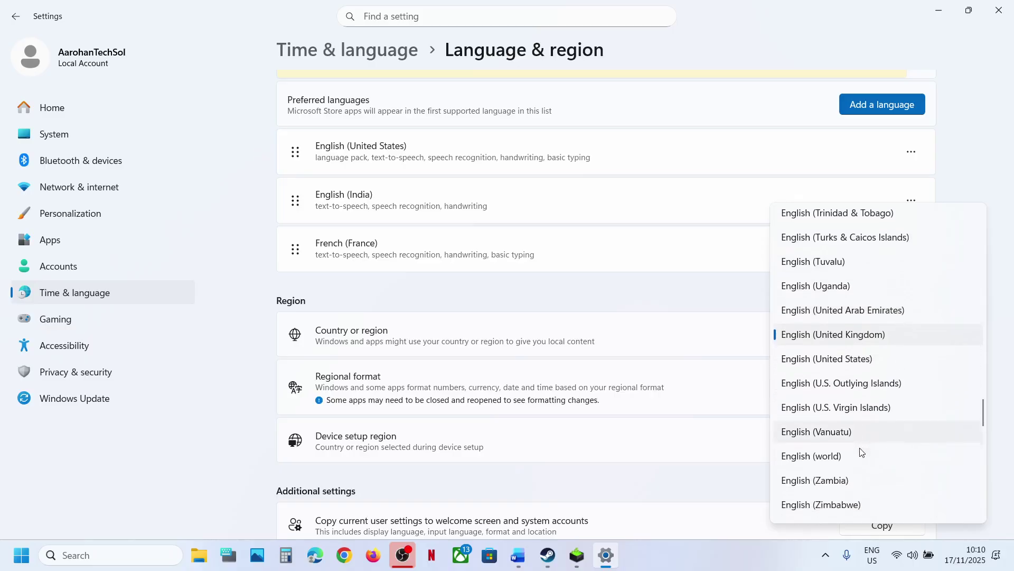
scroll(862, 451, up, 6)
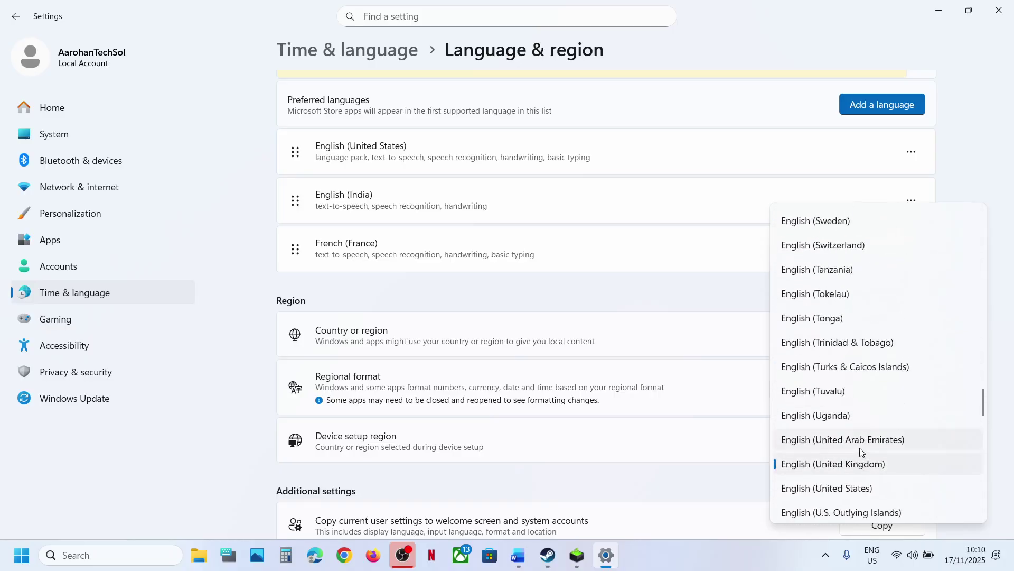
scroll(862, 452, up, 10)
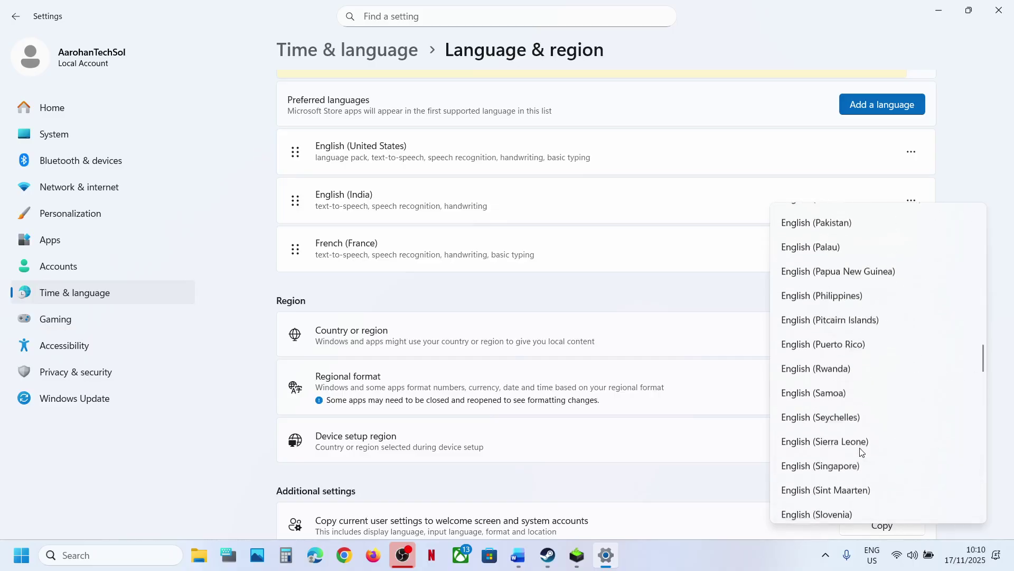
scroll(862, 452, up, 12)
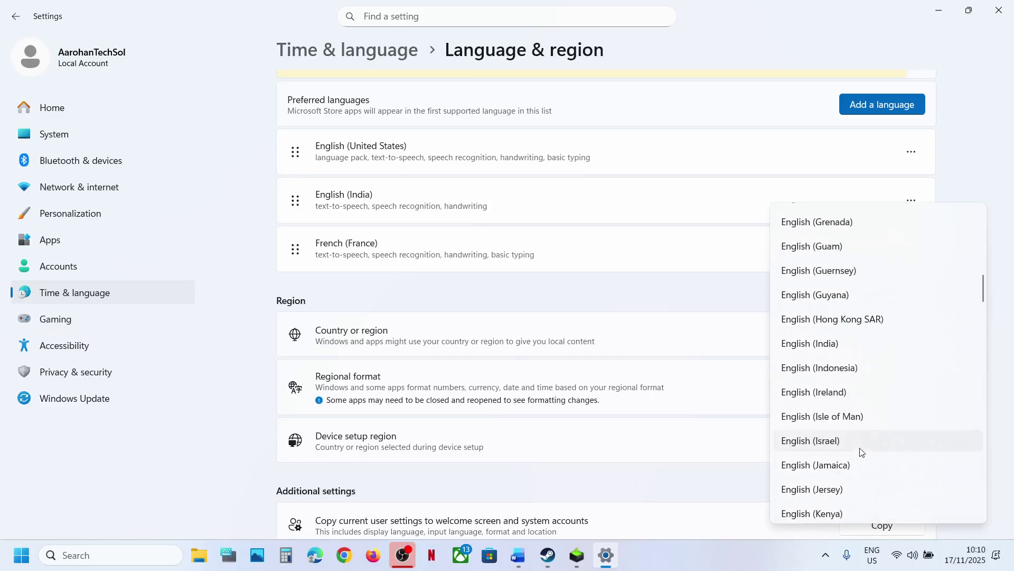
scroll(862, 452, up, 2)
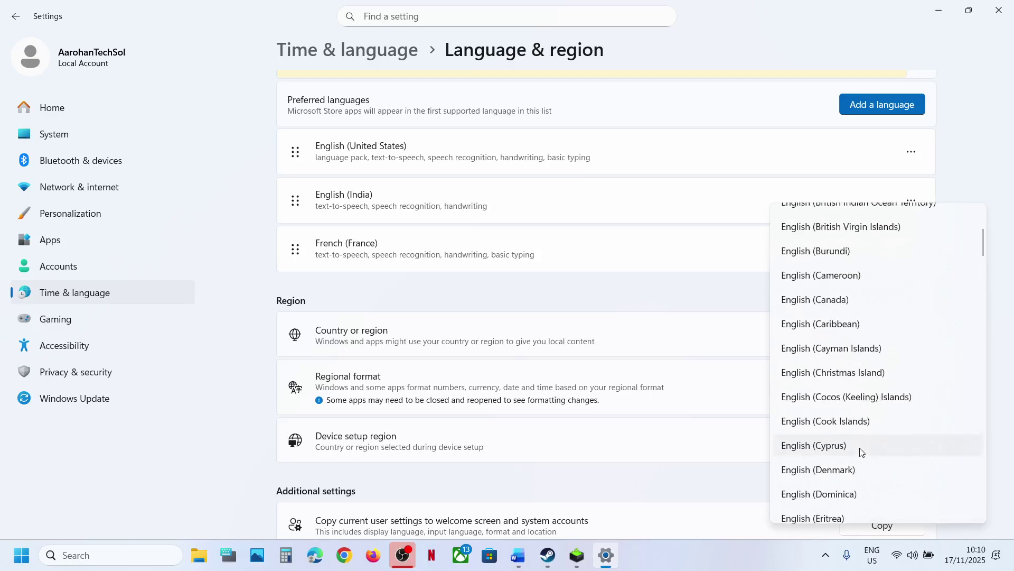
click(832, 301)
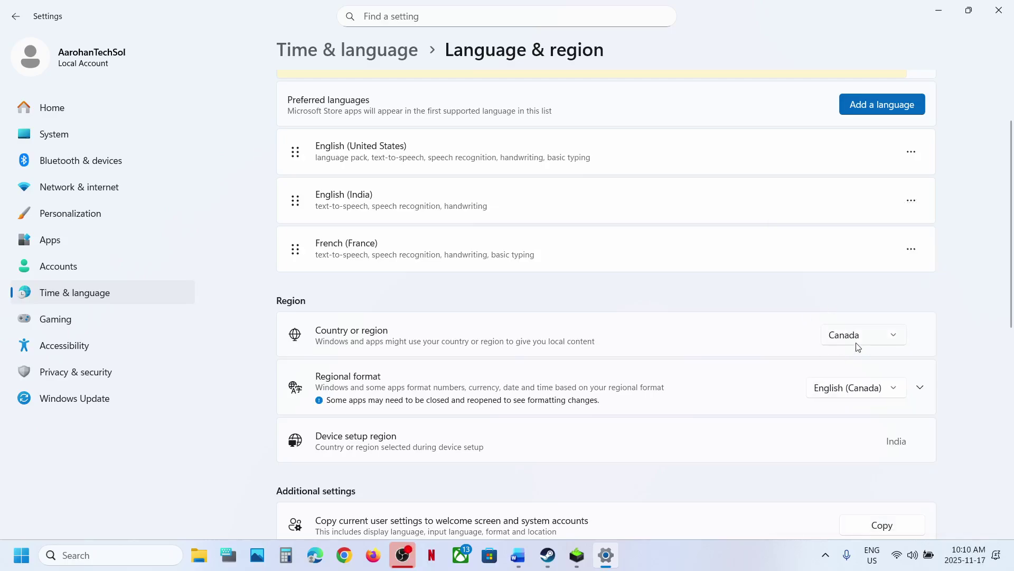
Step: Switch to the Anno document in Word, maximize it and highlight "network adapters except the WiFi and LAN" in Step 2
click(520, 555)
scroll(377, 327, down, 5)
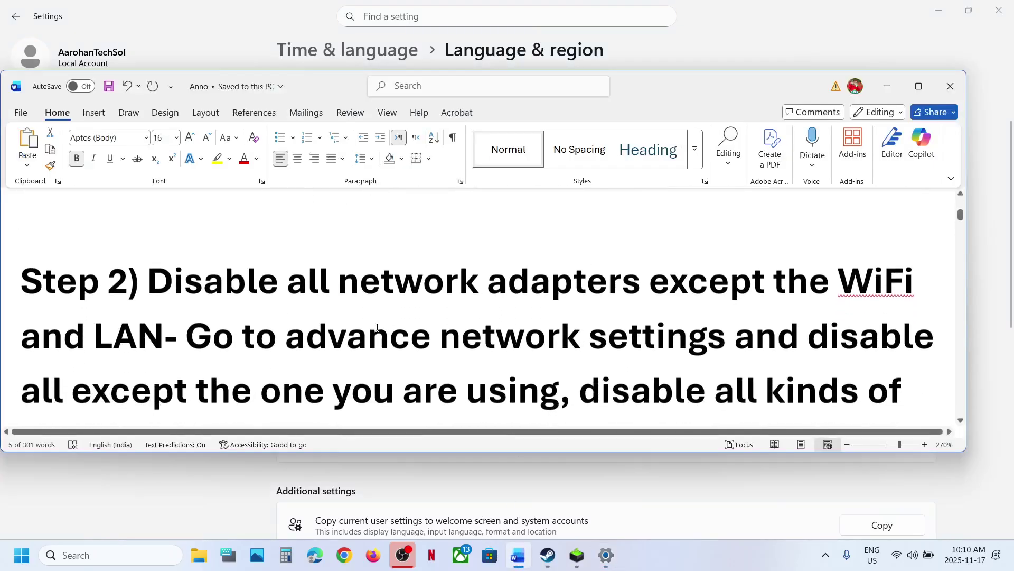
click(920, 88)
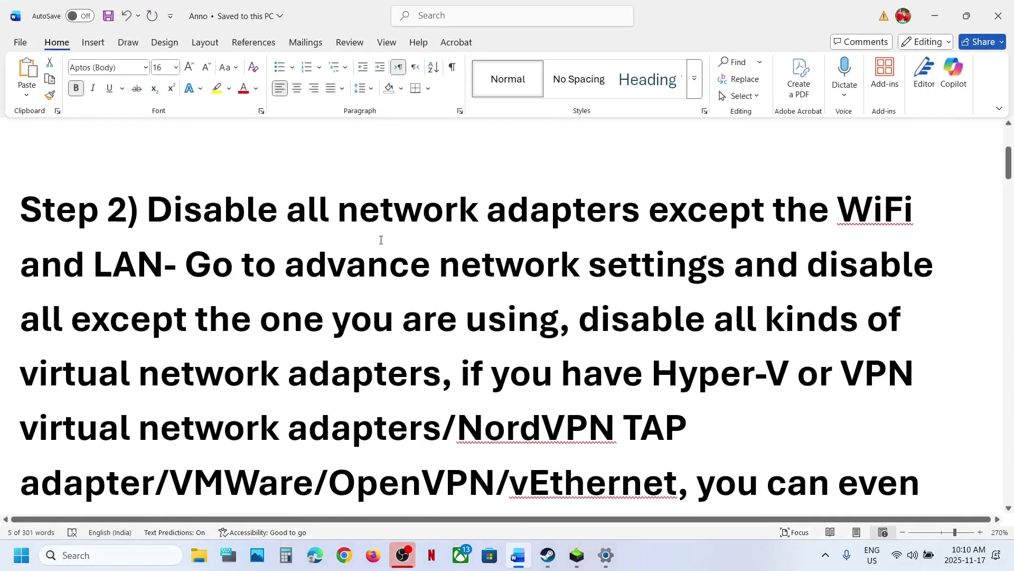
drag(347, 218, 168, 250)
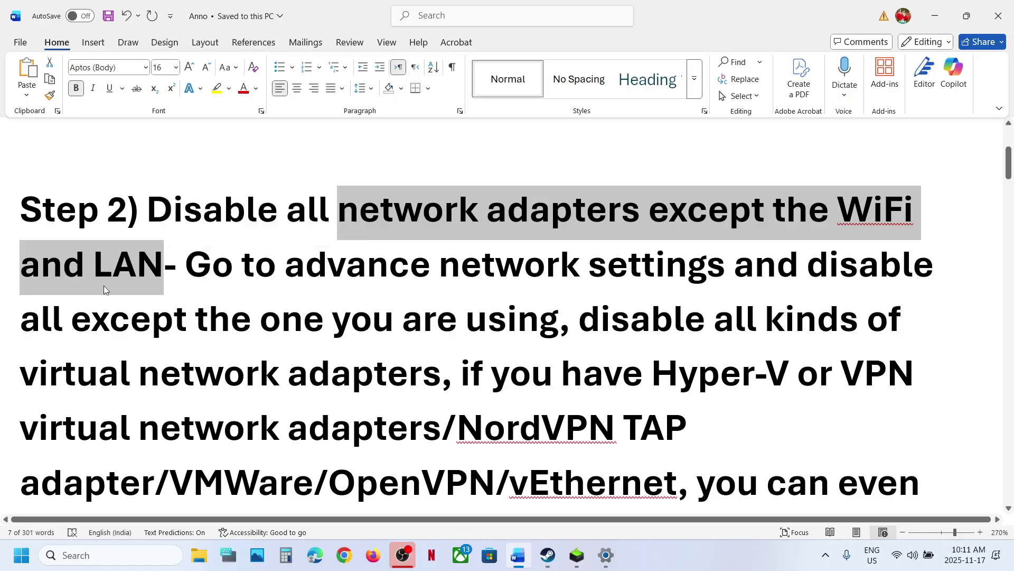
Step: Switch to Windows Settings and open the Advanced network settings page to view the network adapters
click(21, 560)
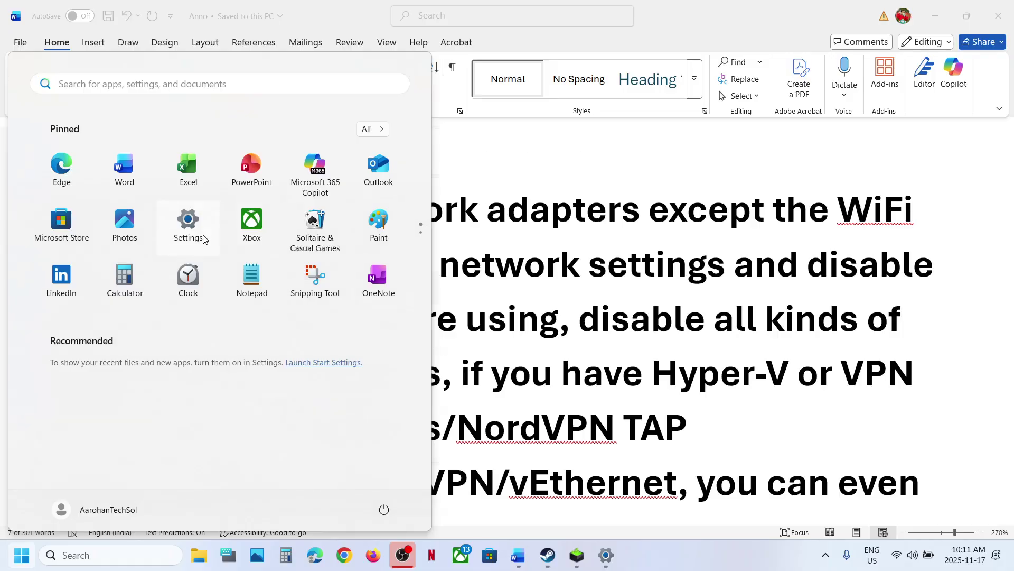
click(204, 240)
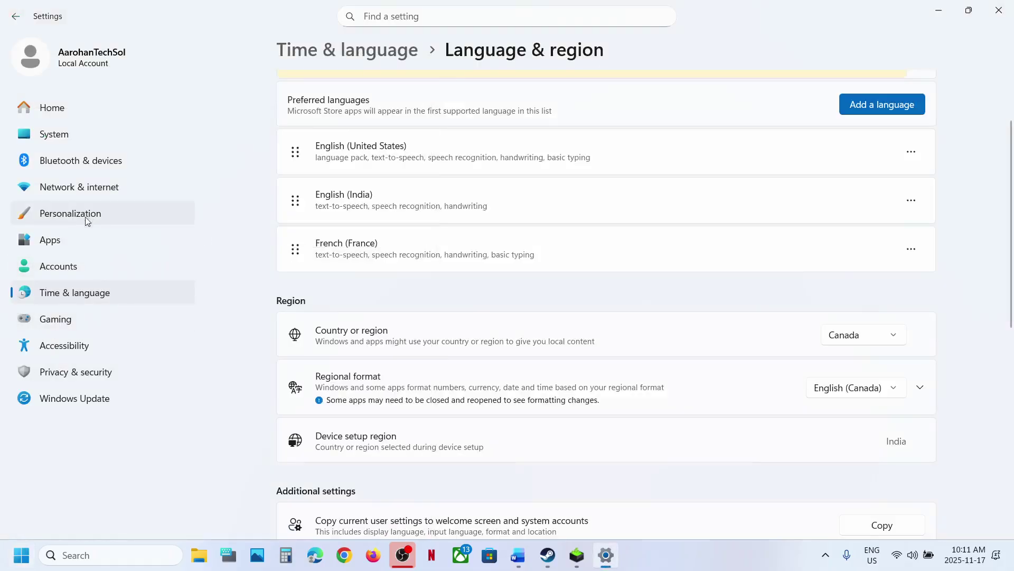
click(104, 197)
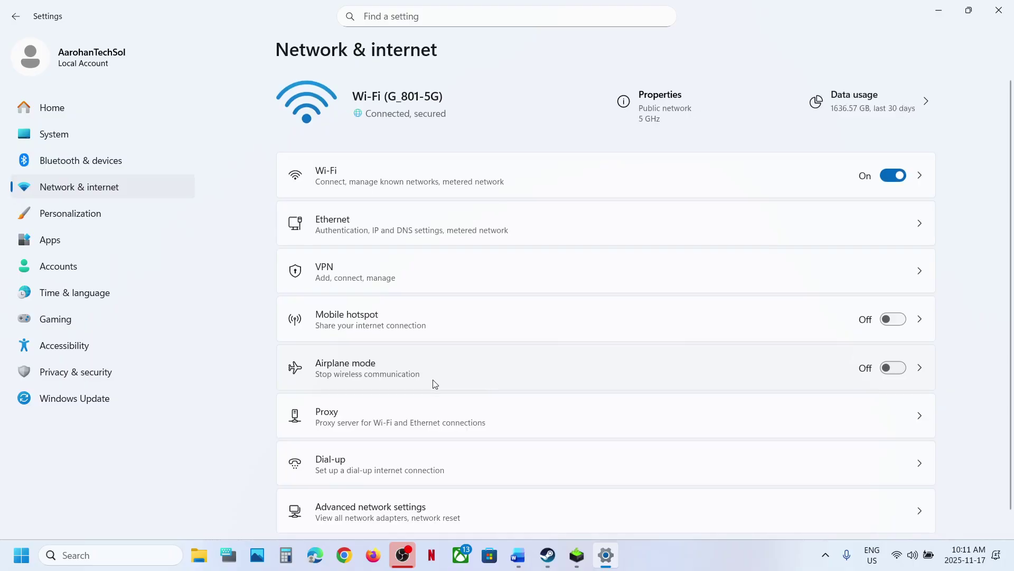
scroll(434, 384, down, 2)
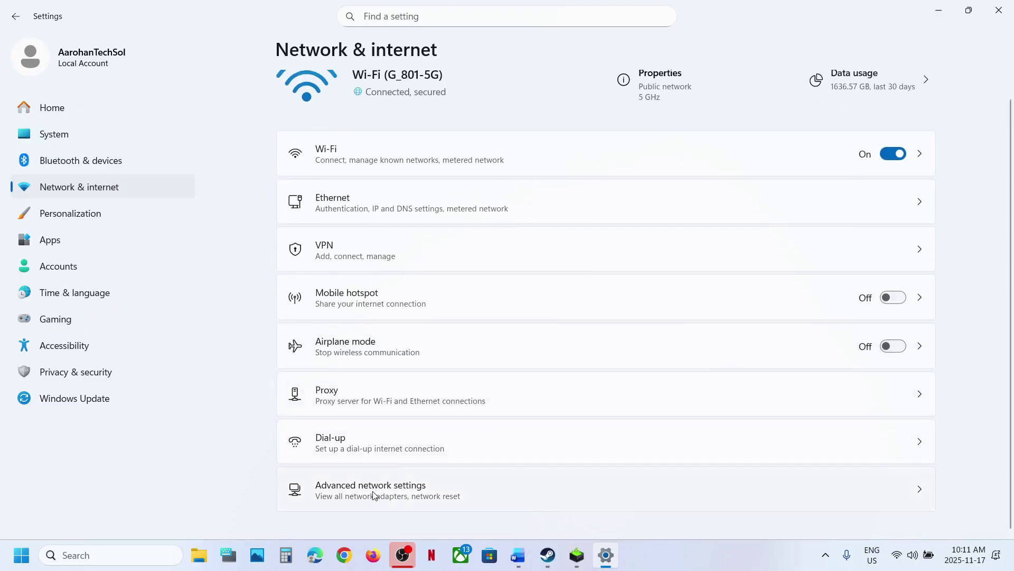
click(373, 495)
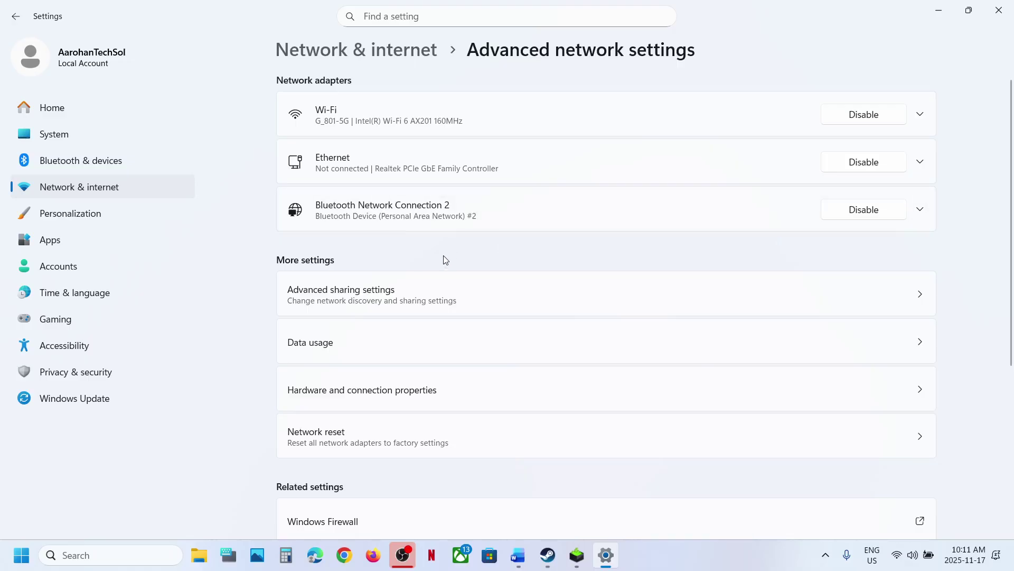
Step: Highlight "virtual network adapters" in Step 2 of the Word guide and check the adapter list in Settings again
click(523, 564)
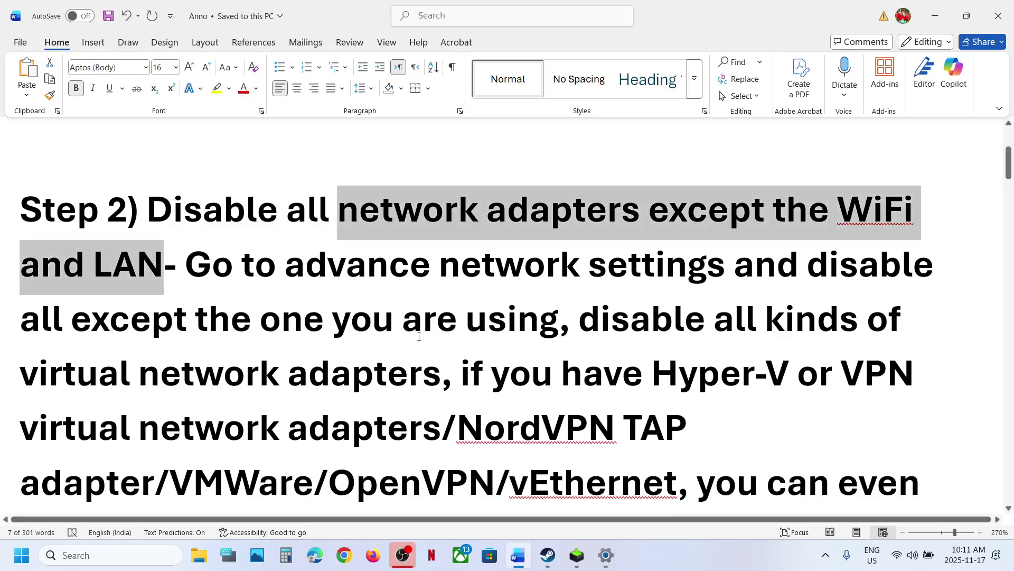
scroll(419, 336, down, 1)
drag(22, 317, 376, 328)
click(328, 310)
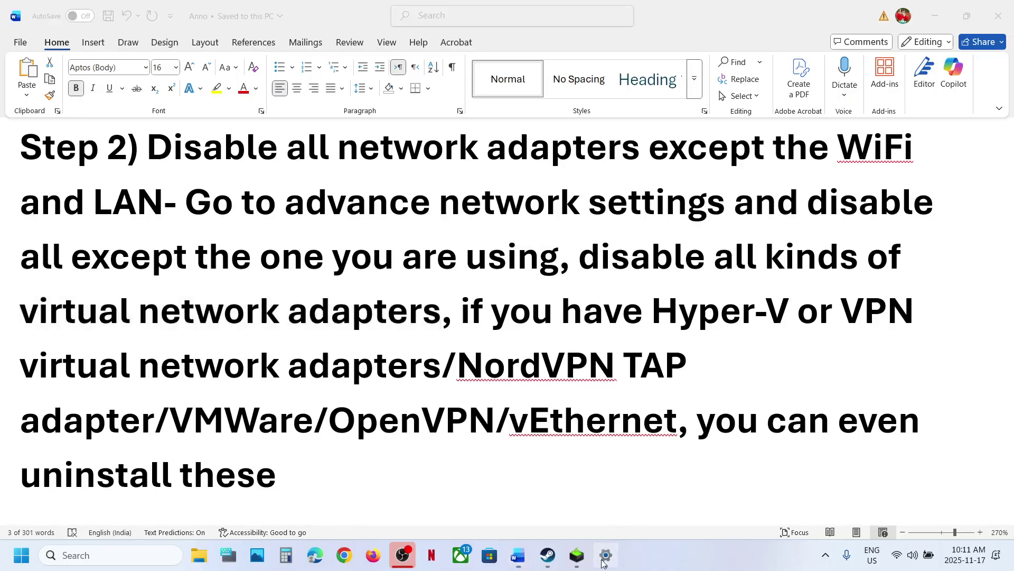
key(alt+Tab)
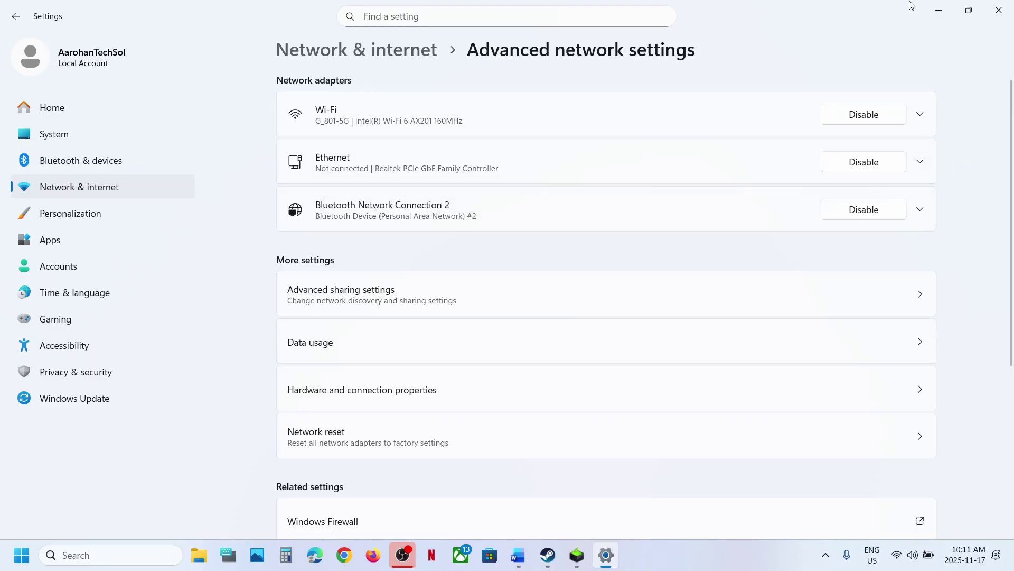
click(935, 15)
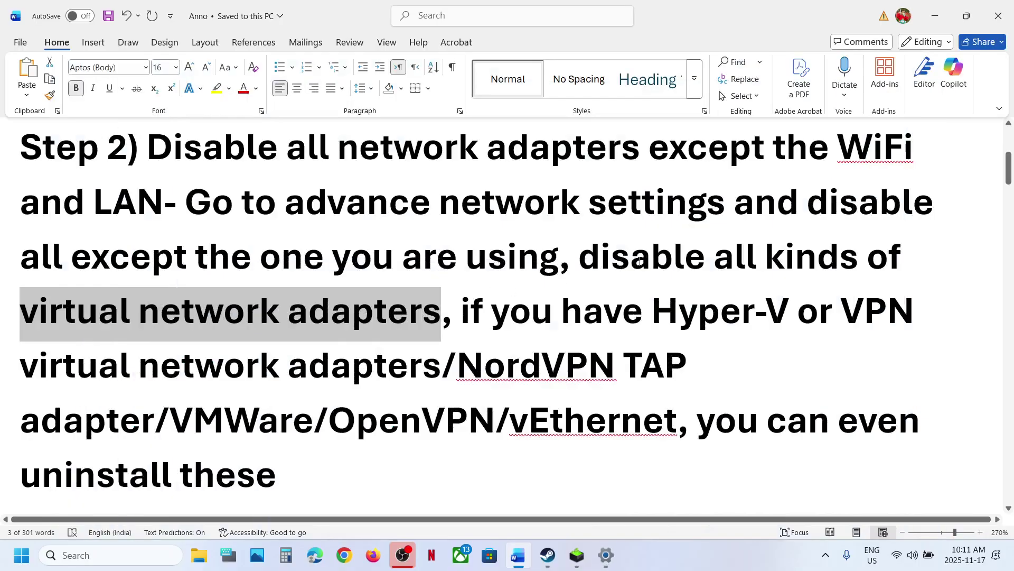
Step: Highlight the part of Step 2 from "you have Hyper-V or VPN" to "vEthernet" and switch back to the Settings window
drag(508, 313, 175, 368)
drag(269, 366, 610, 412)
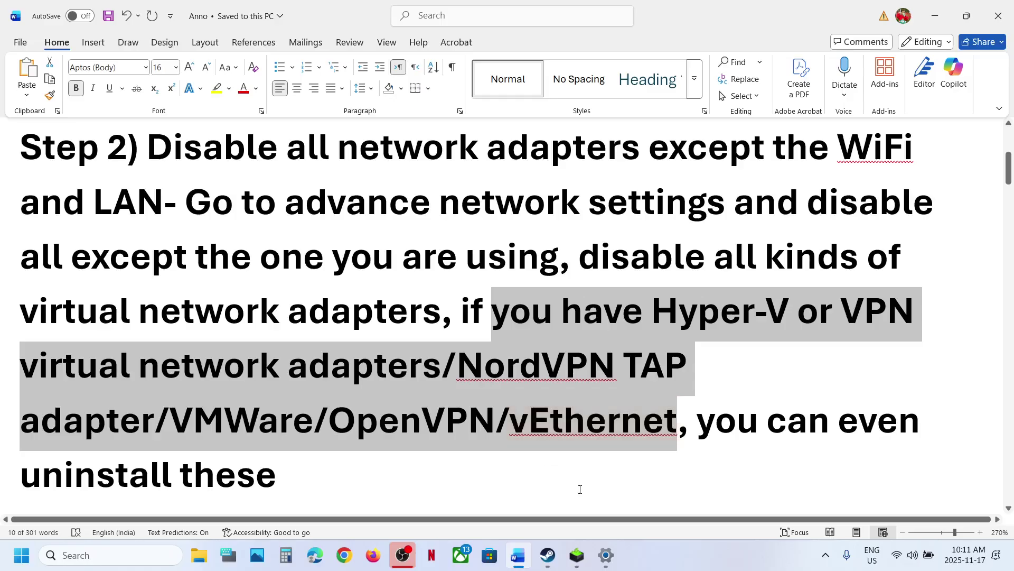
key(alt+Tab)
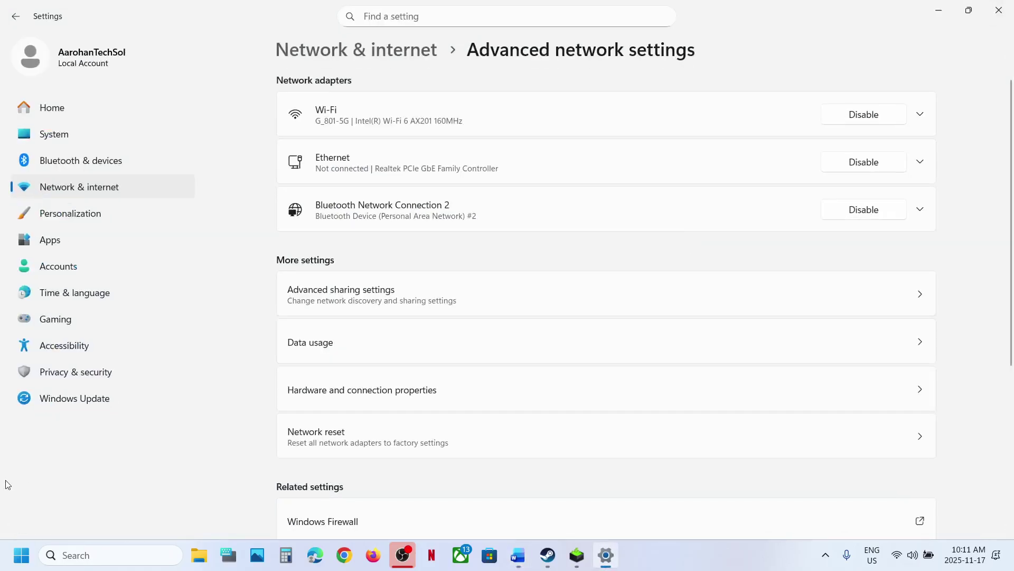
Step: Open Device Manager and expand the Network adapters category
right_click(9, 567)
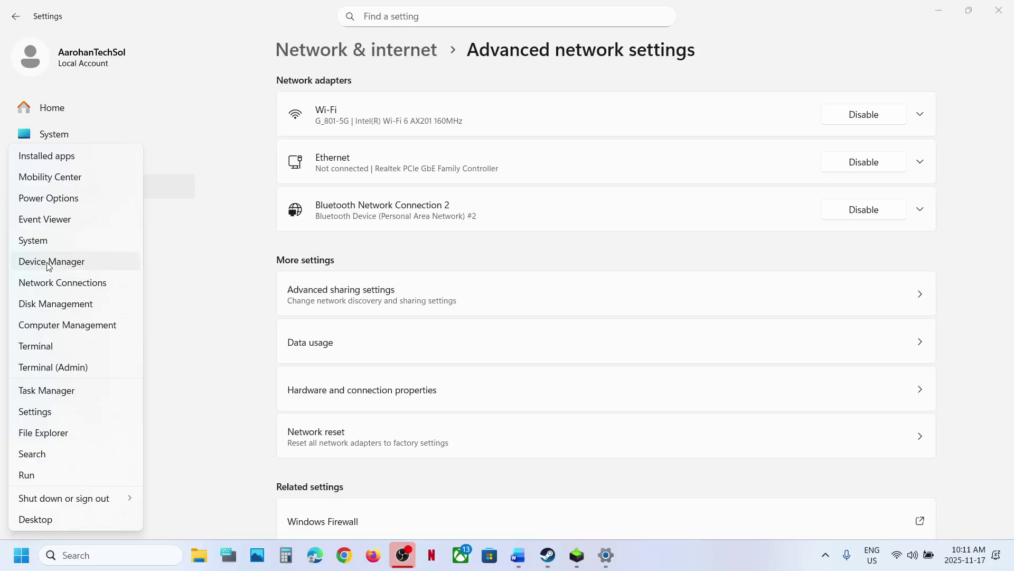
click(48, 264)
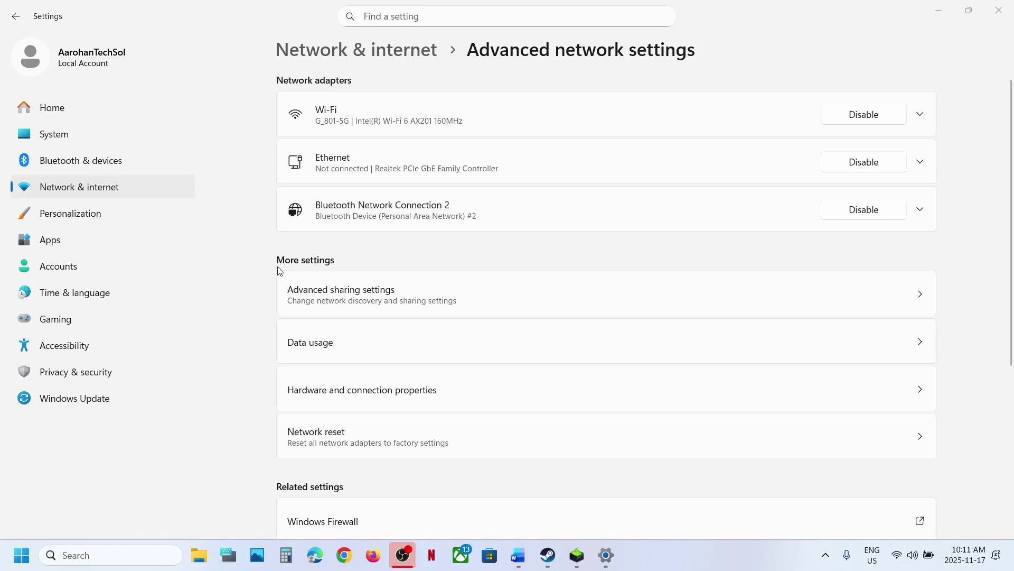
click(73, 270)
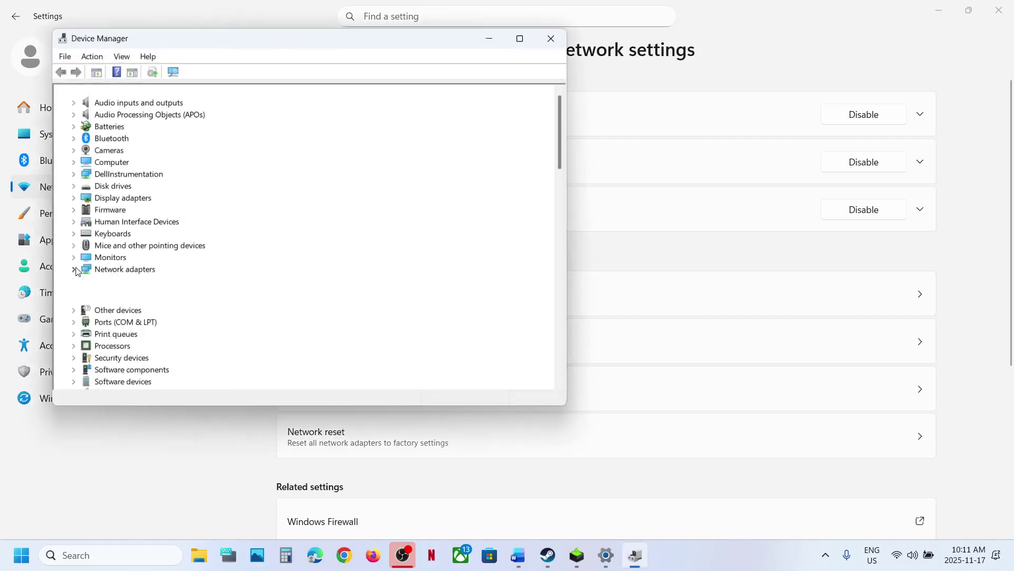
Step: Look through the listed network adapters, selecting the Bluetooth, Intel Wi-Fi, Realtek PCIe GbE and WAN Miniport (L2TP) entries in turn
click(178, 258)
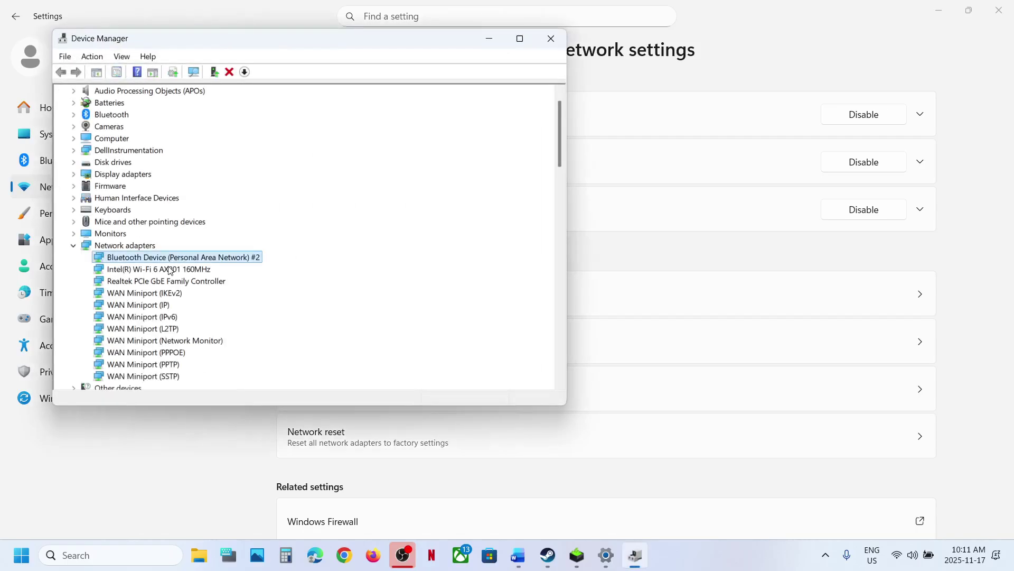
click(168, 270)
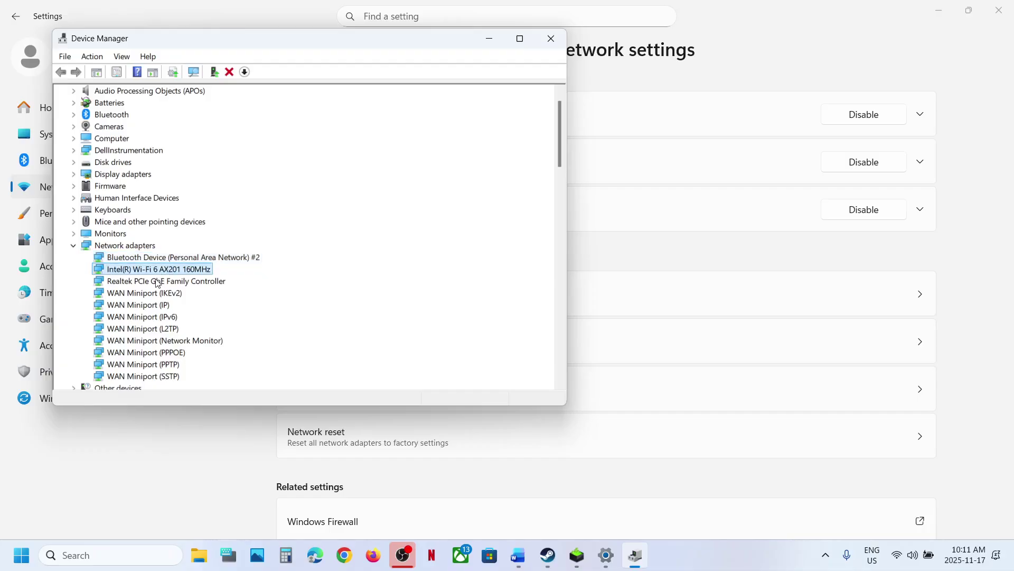
click(157, 282)
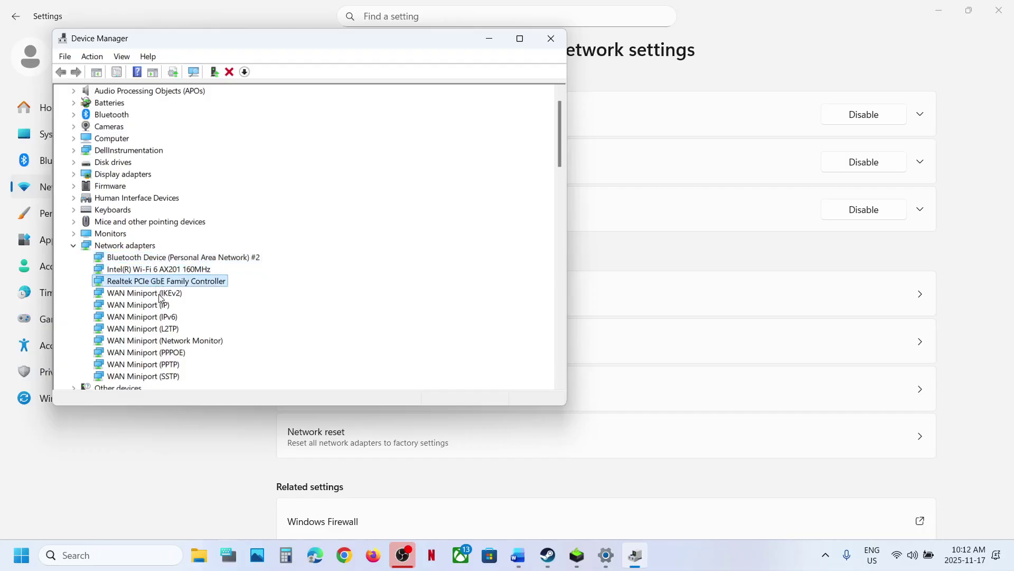
scroll(159, 298, down, 1)
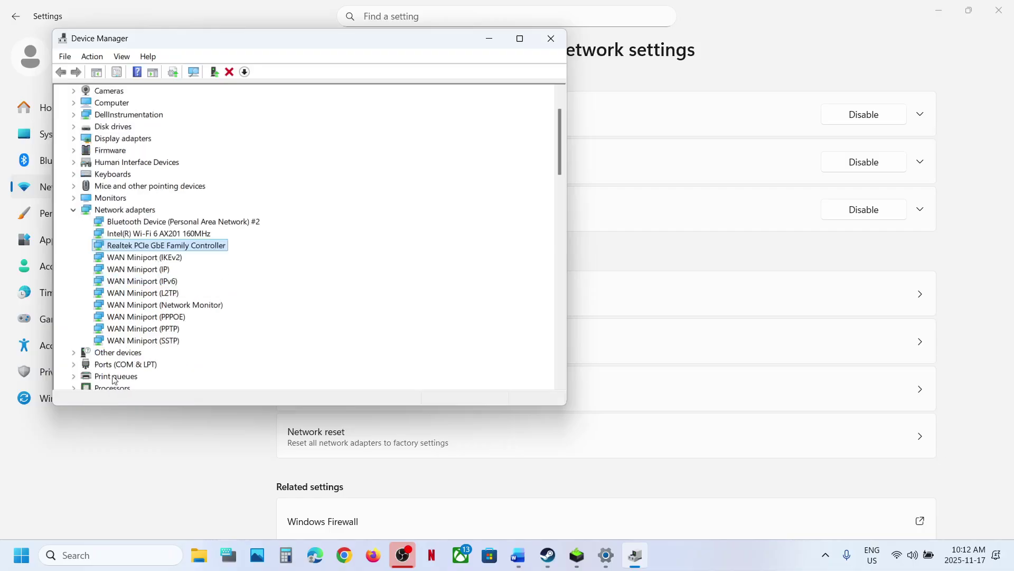
right_click(167, 294)
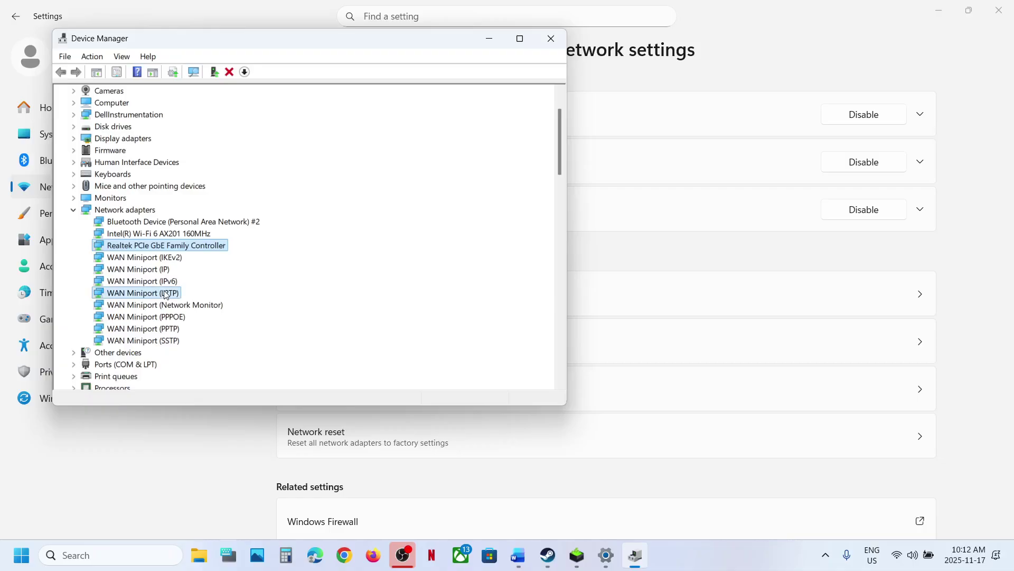
click(213, 270)
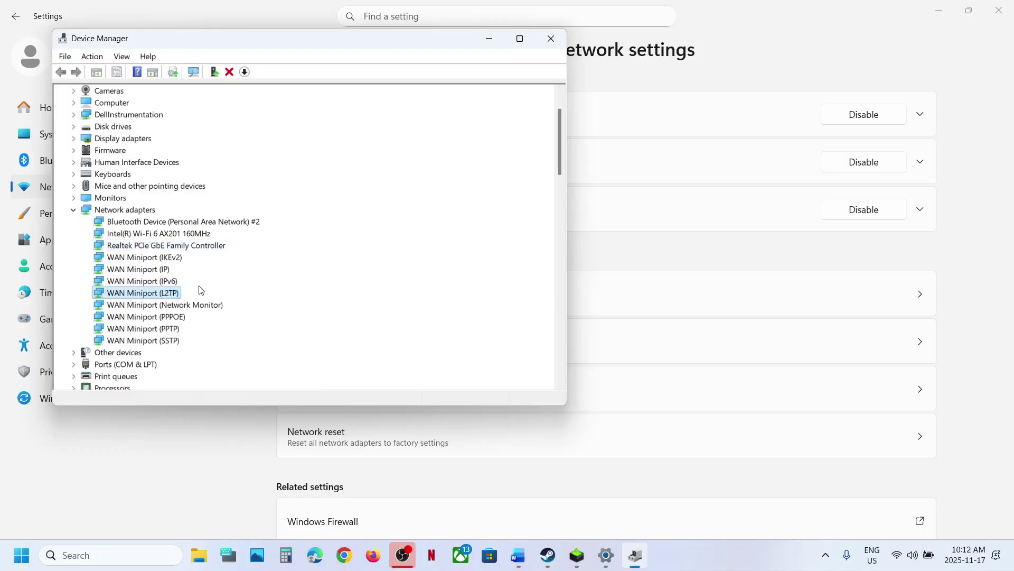
Step: Switch to the Anno document in Word and highlight "you can even uninstall these" in Step 2
click(518, 554)
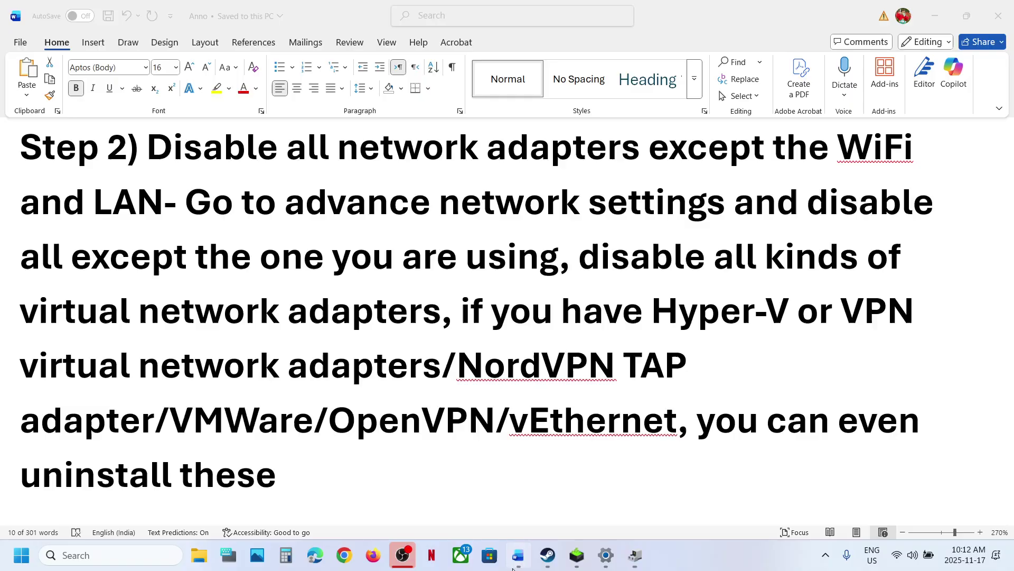
click(563, 421)
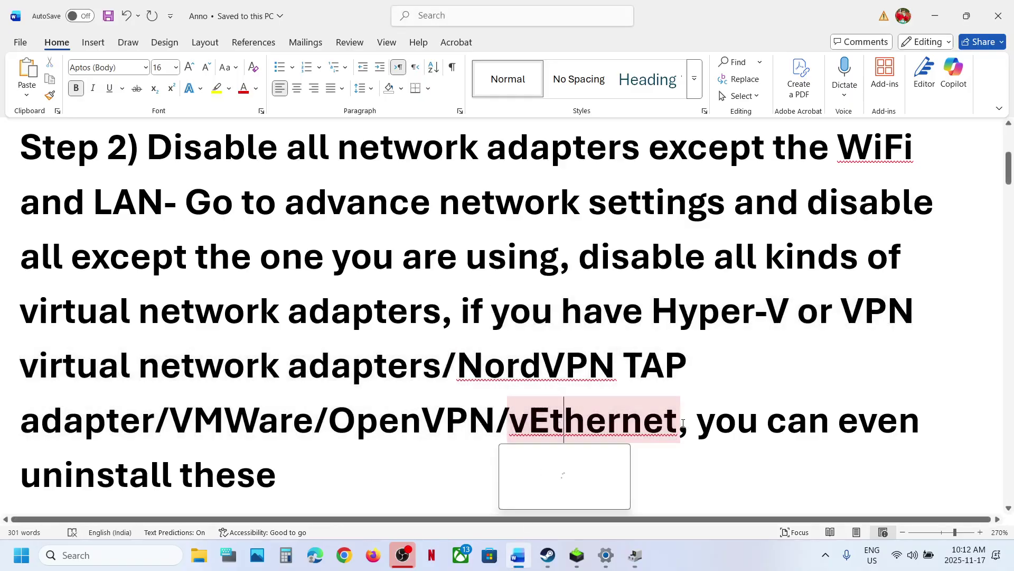
drag(698, 421, 288, 458)
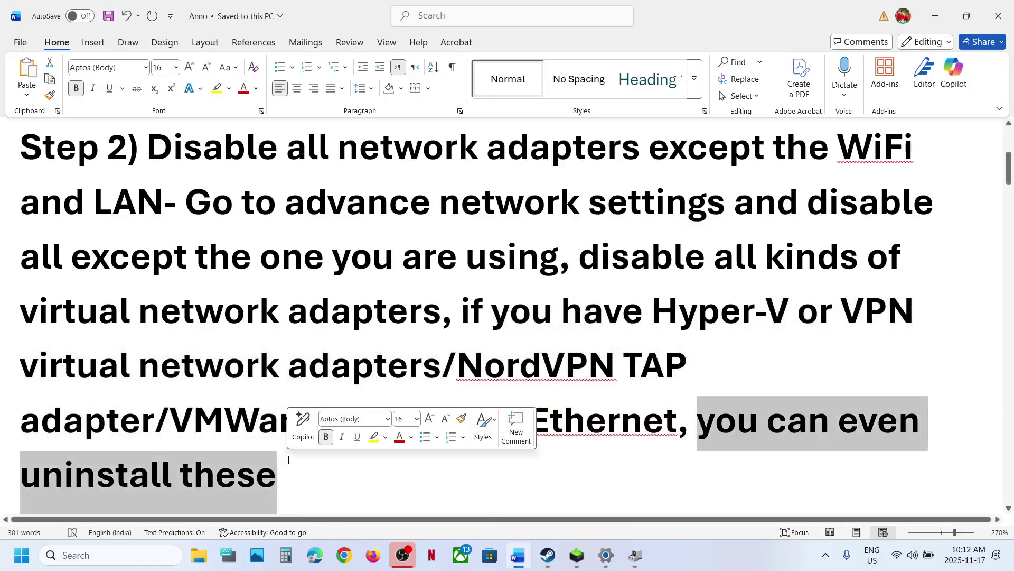
scroll(288, 459, down, 1)
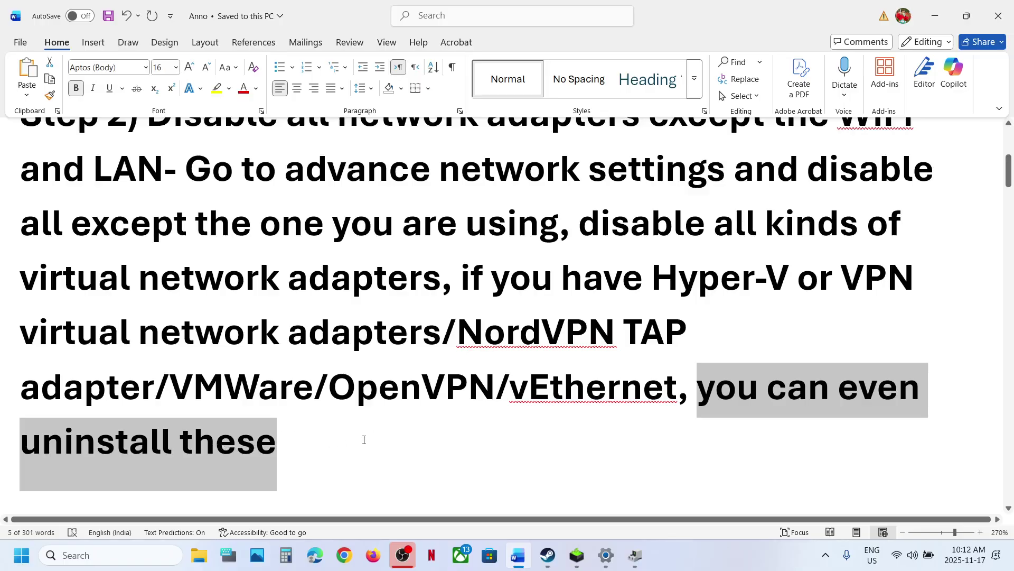
scroll(363, 436, up, 3)
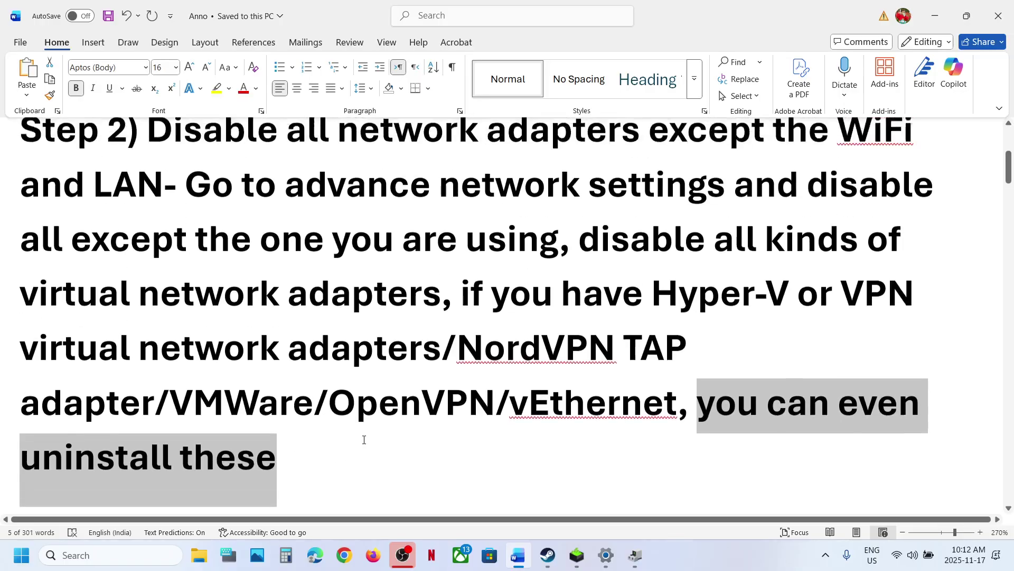
Step: Move on to Step 3 of the guide and mark its text about Steam users running Ubisoft Connect along with Steam
scroll(348, 357, down, 5)
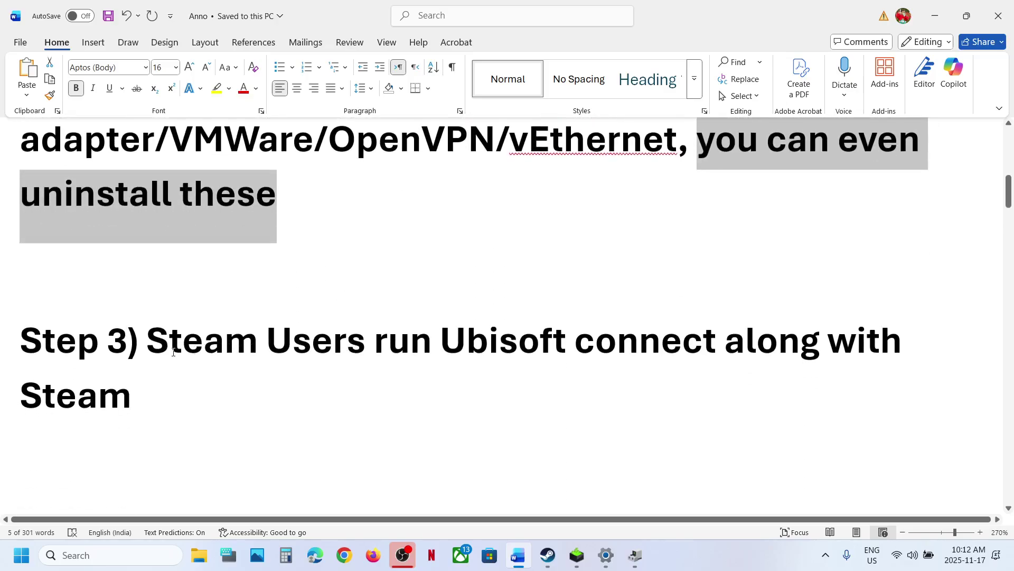
drag(173, 352, 227, 407)
click(196, 409)
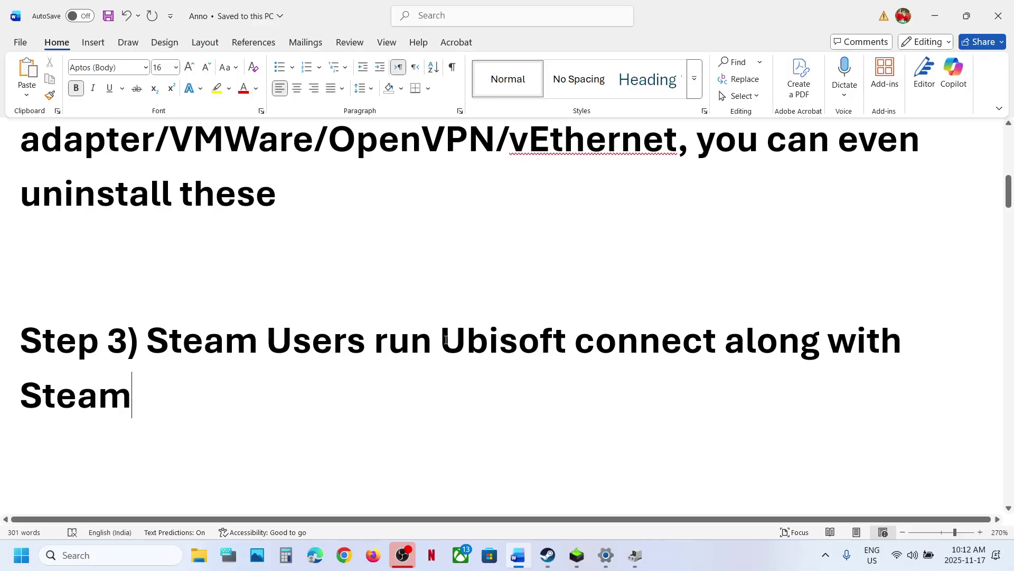
Step: Copy "Ubisoft connect" from Step 3, search for it in Chrome and open the official Ubisoft Connect page
drag(446, 340, 668, 345)
key(ctrl+c)
click(344, 555)
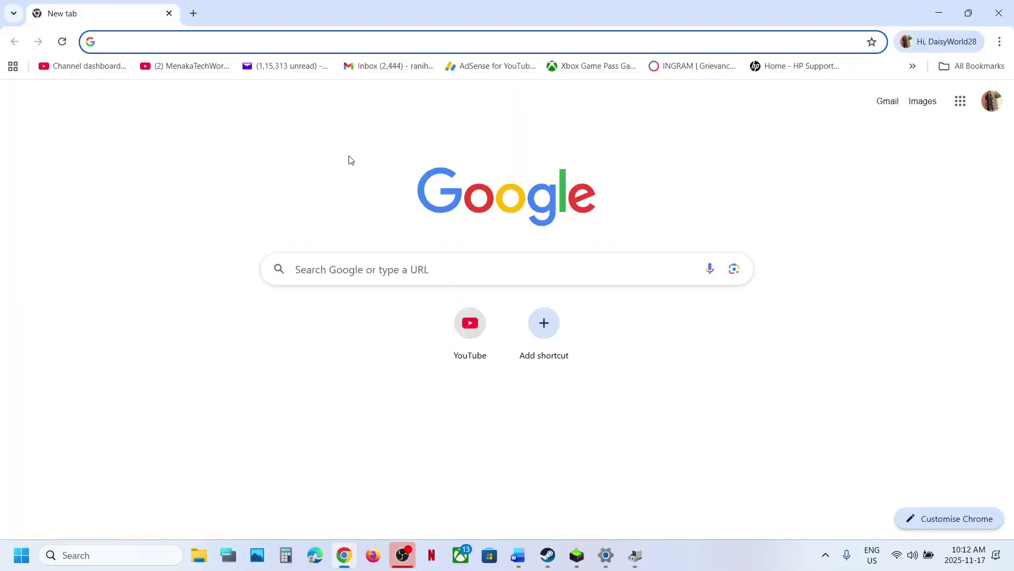
key(ctrl+v)
key(Return)
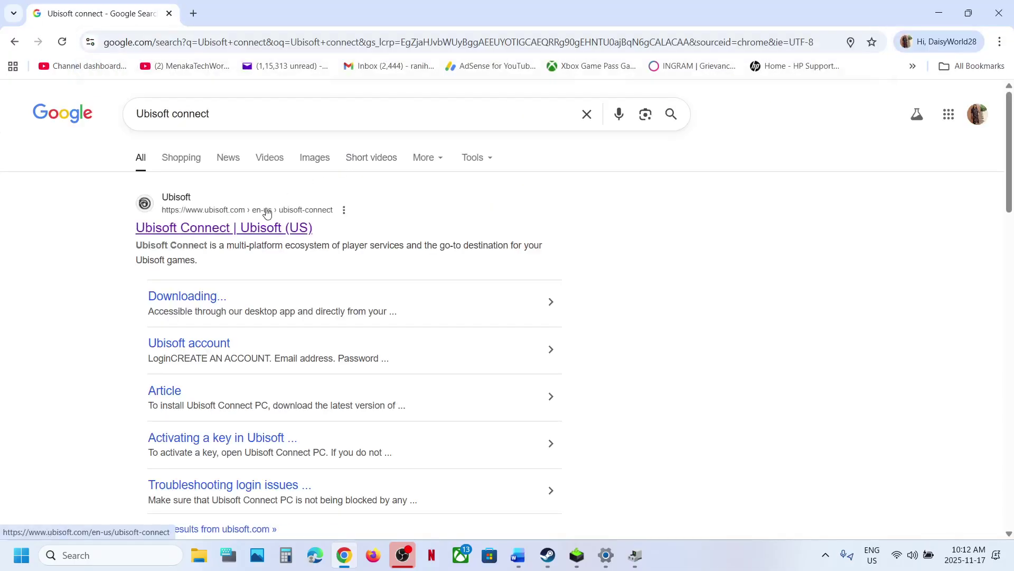
click(221, 231)
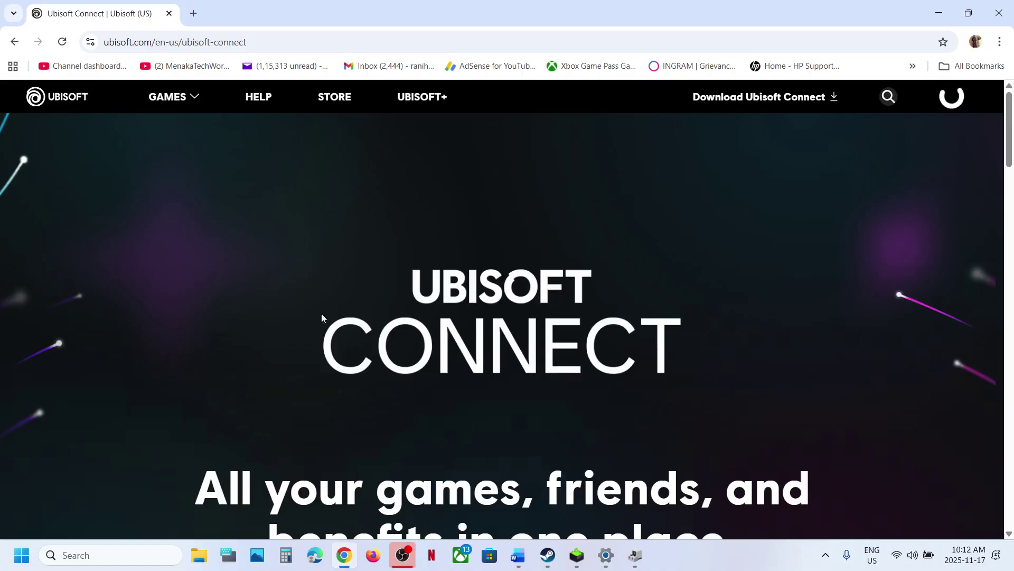
Step: Launch the Ubisoft Connect app through Windows search and switch to Steam
click(111, 554)
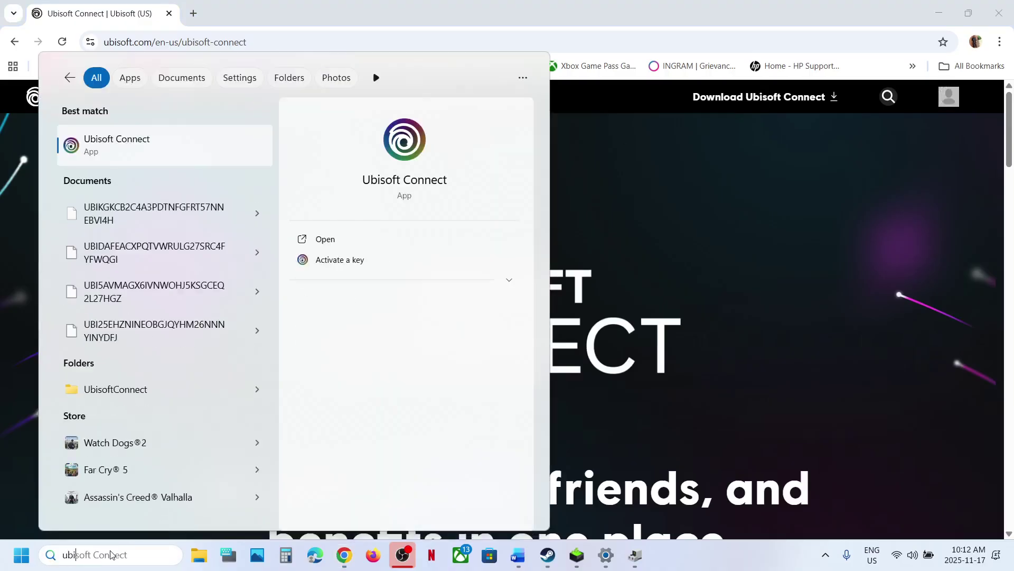
click(111, 555)
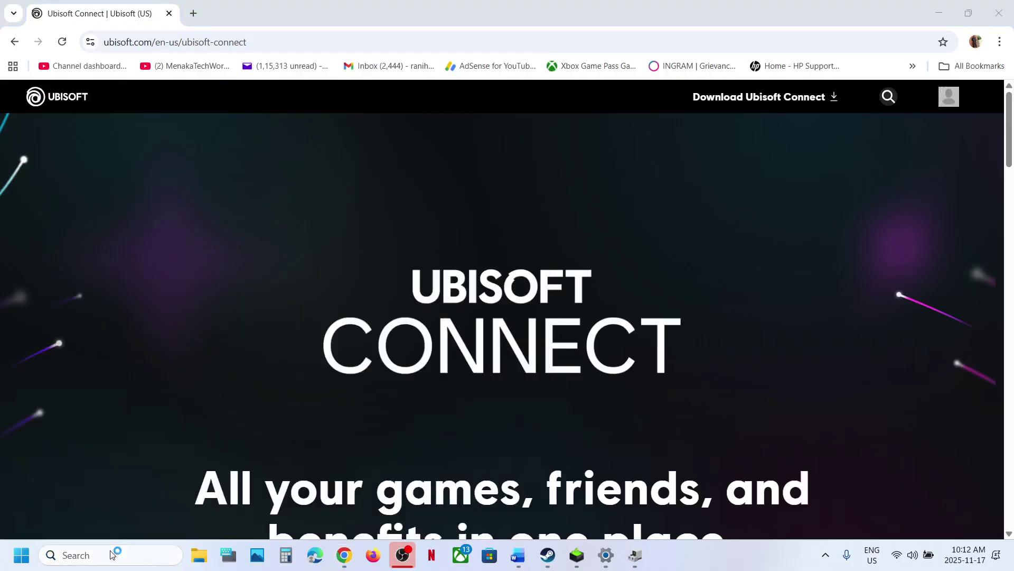
click(548, 555)
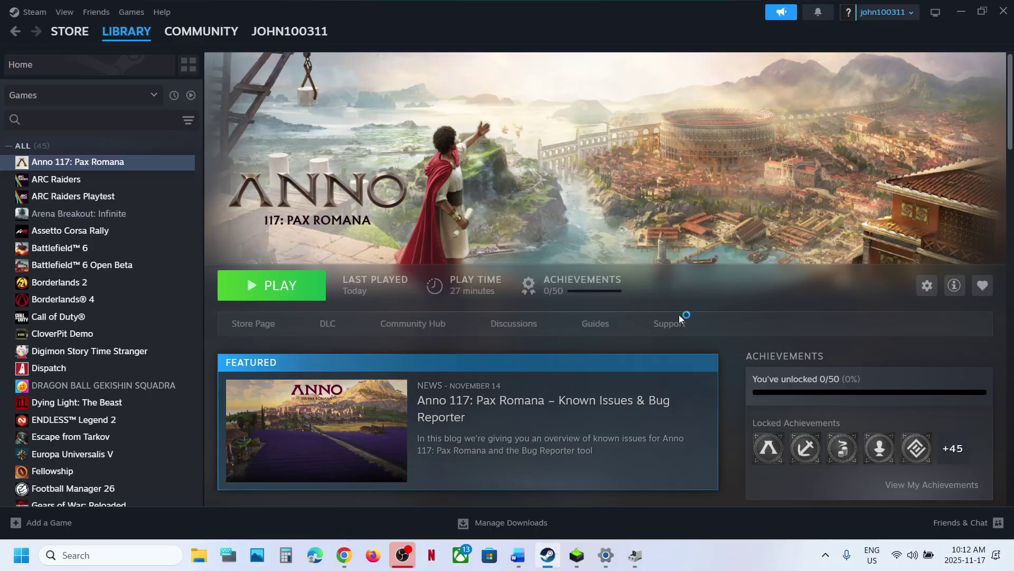
Step: Check the hidden system tray icons, then view the Chrome, Ubisoft Connect and Steam windows in turn
click(826, 555)
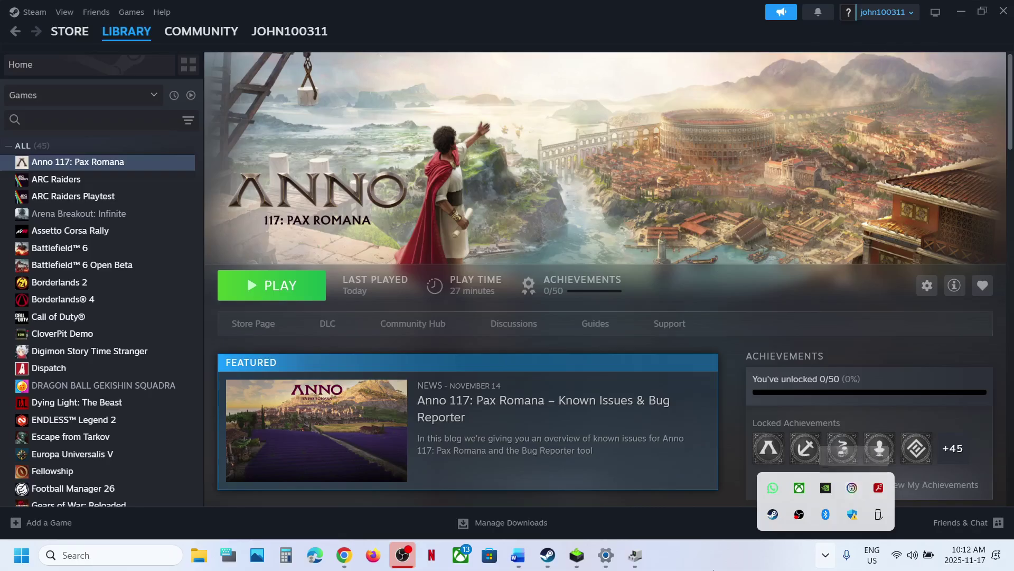
click(668, 554)
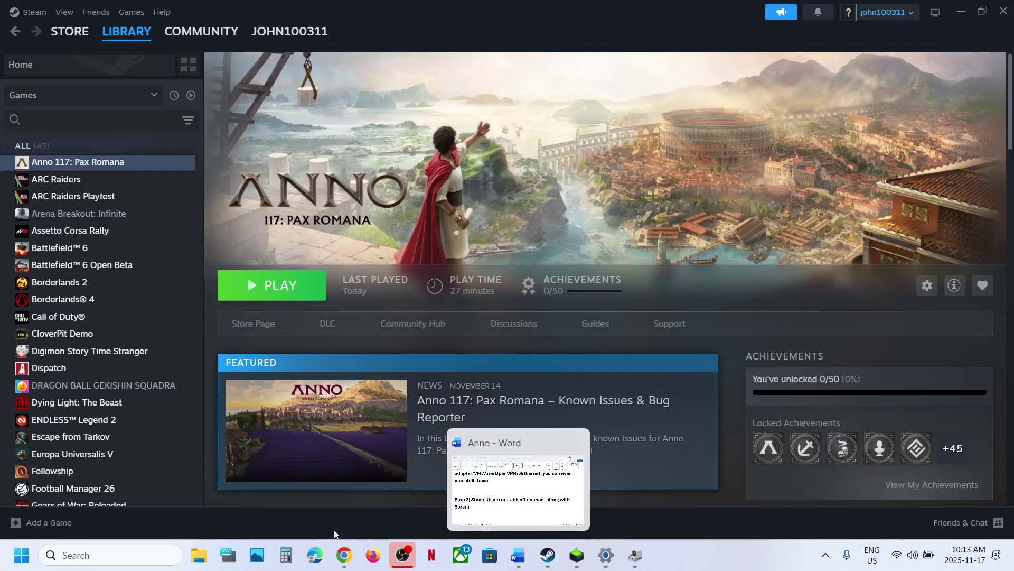
click(341, 561)
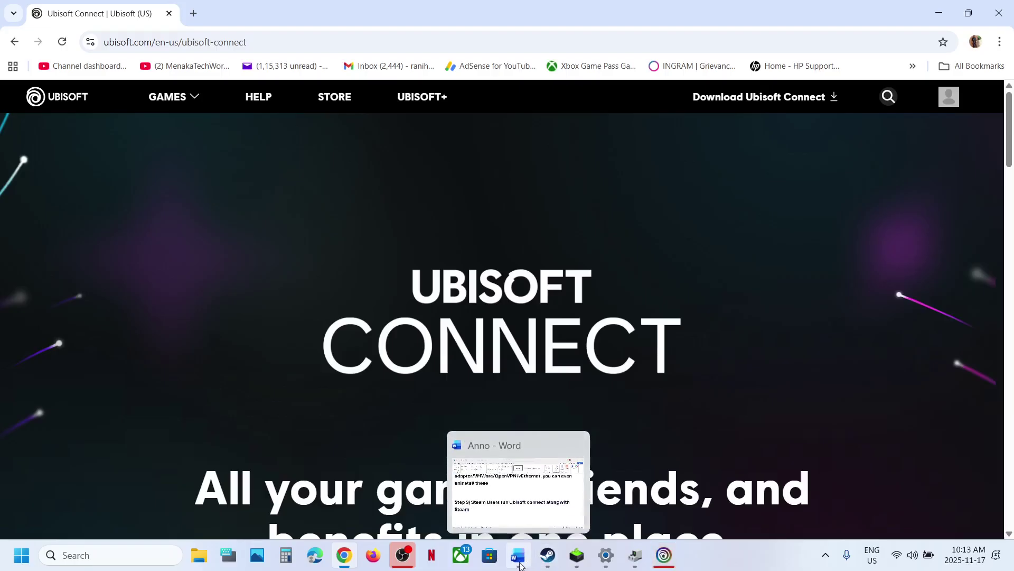
click(676, 560)
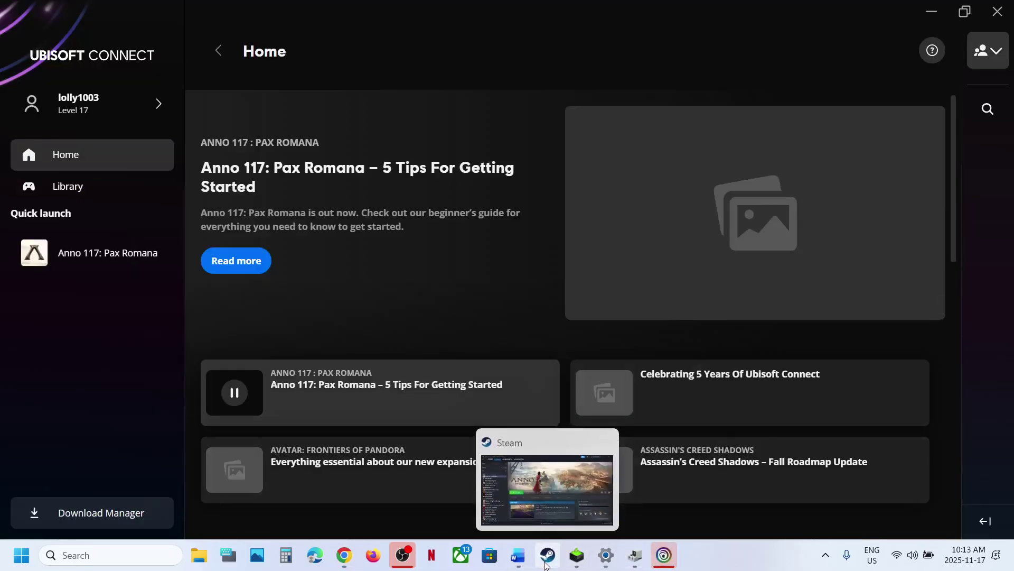
click(547, 563)
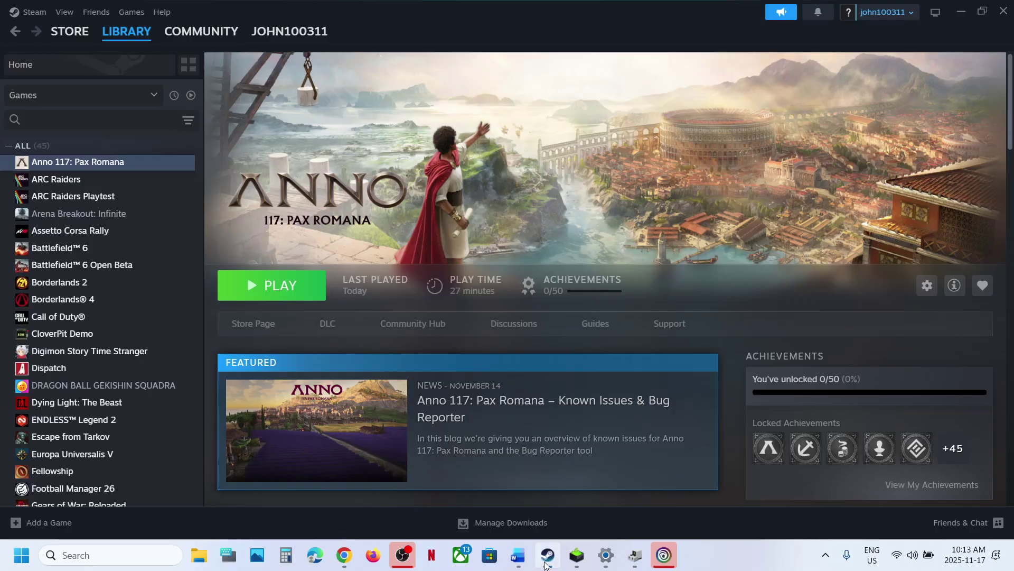
Step: Return to the Word guide and highlight Step 4's instructions on updating Ubisoft Connect or installing the latest version from the Ubisoft website
click(513, 555)
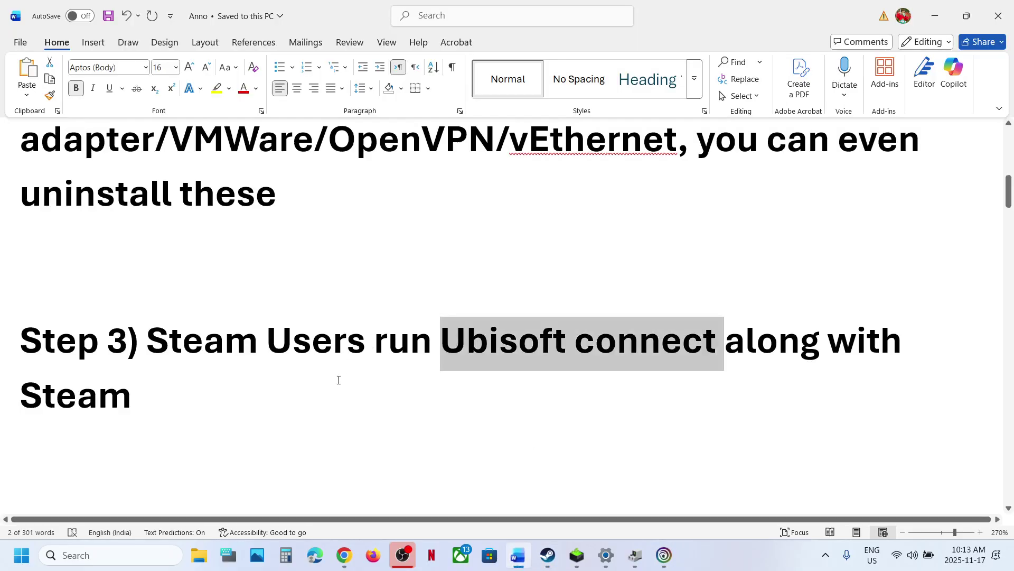
scroll(339, 380, down, 4)
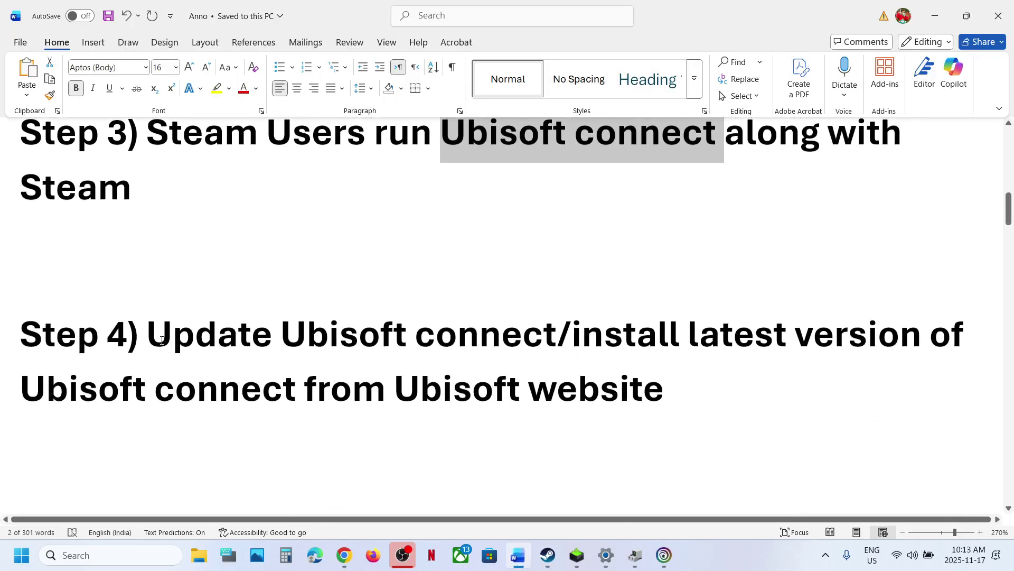
drag(162, 341, 482, 338)
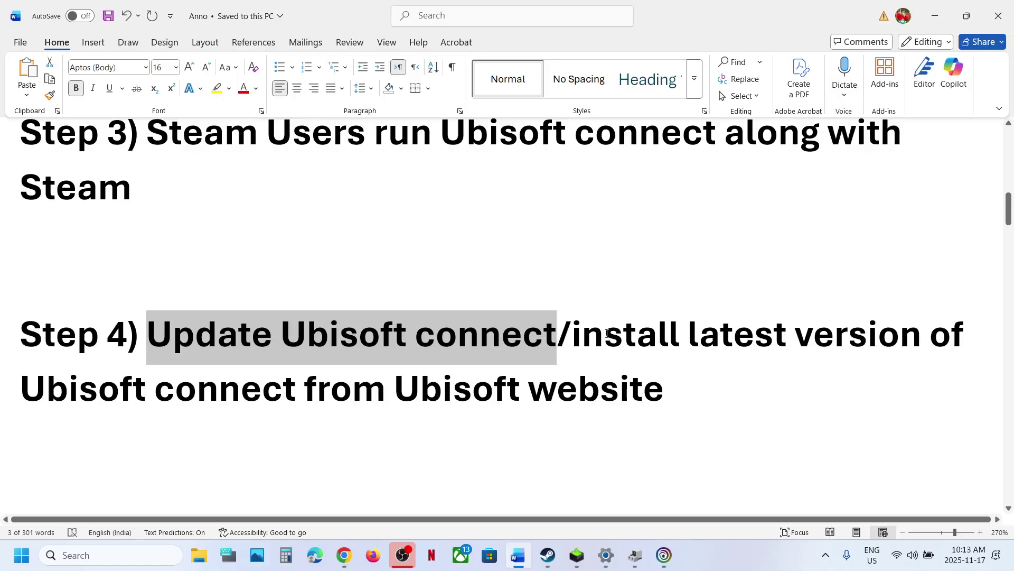
drag(591, 325, 667, 400)
click(667, 400)
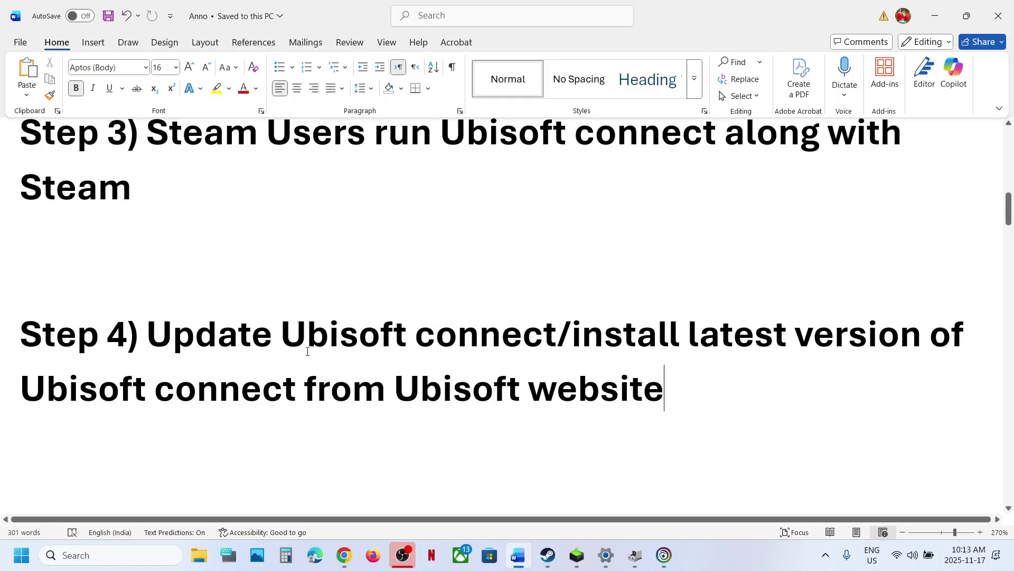
Step: Highlight "Remove/disable Mods" in Step 5 of the guide
scroll(568, 389, down, 3)
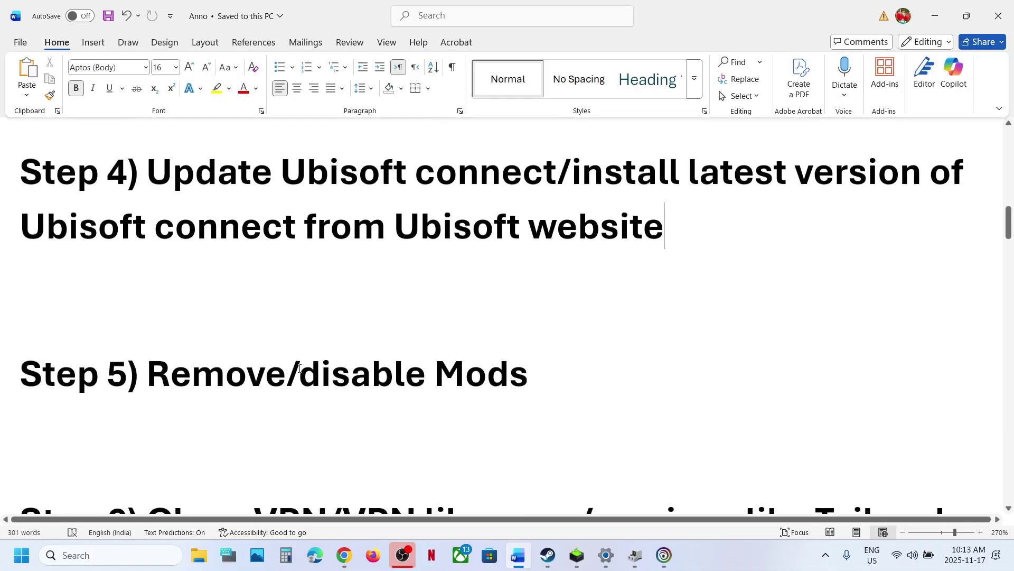
drag(164, 383, 230, 367)
click(540, 391)
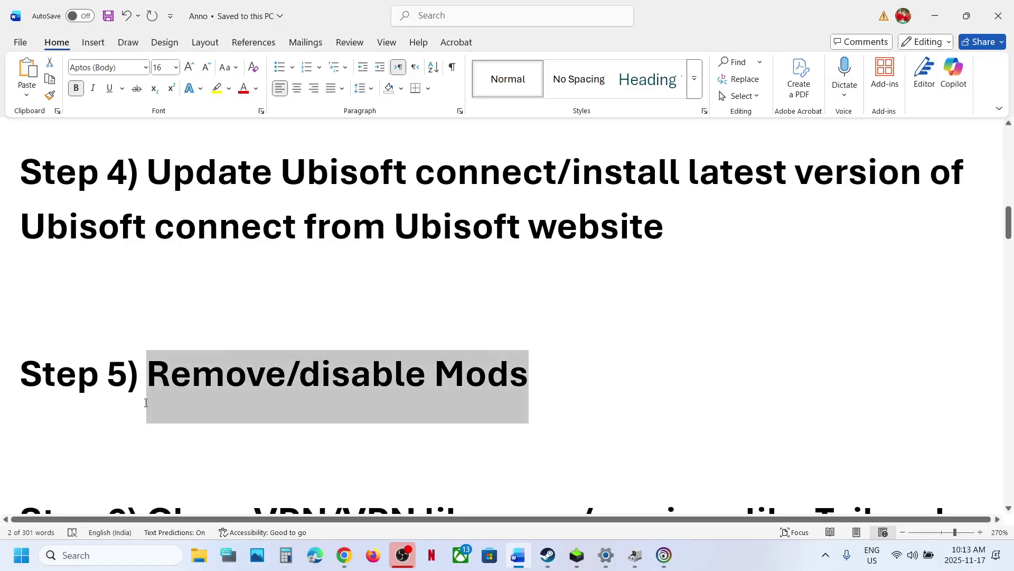
Step: Highlight Step 6's instructions on closing VPN-like apps or services such as Tailscale and uninstalling VPN softwares
scroll(363, 389, down, 4)
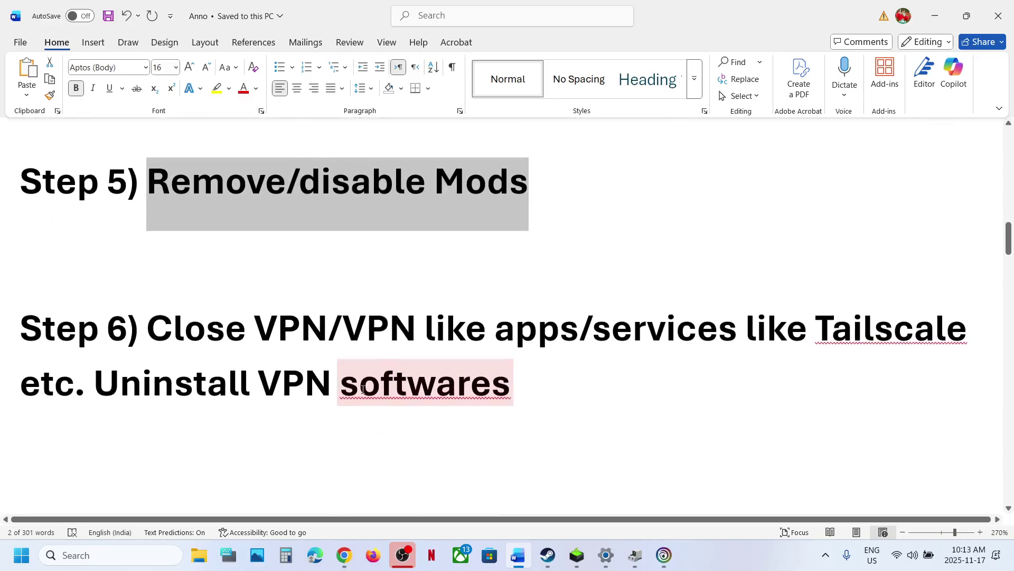
drag(162, 329, 563, 327)
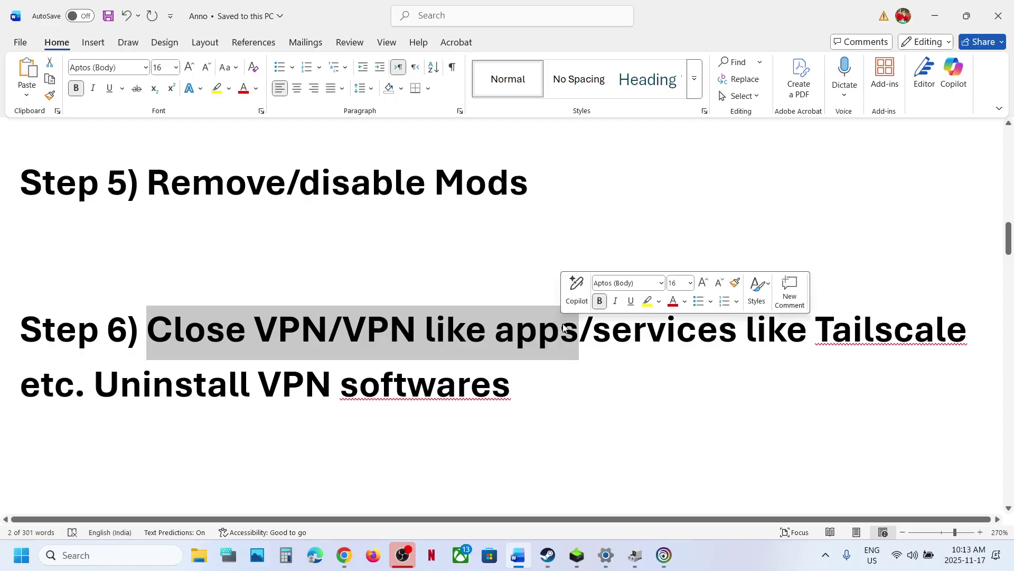
click(729, 335)
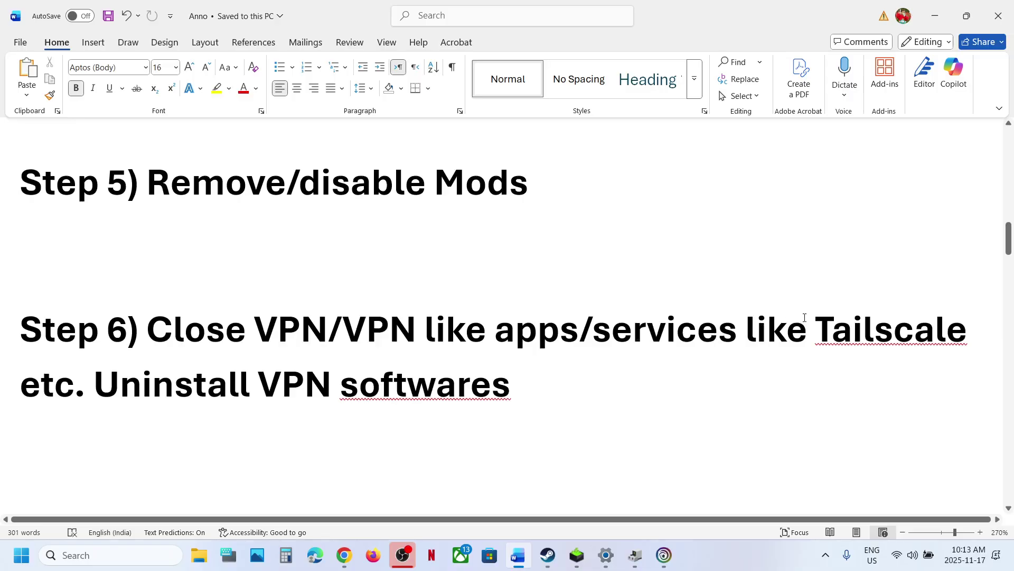
drag(811, 323, 508, 385)
click(87, 380)
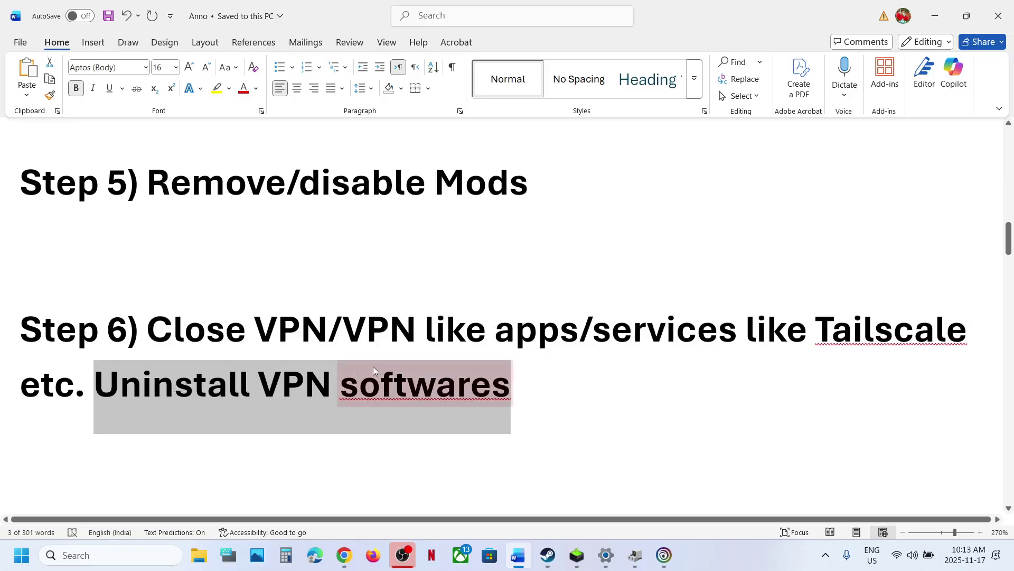
Step: Highlight "Rename/delete engine ini file" in Step 7, then open the config folder of Anno 117 - Pax Romana in Documents
scroll(373, 366, down, 3)
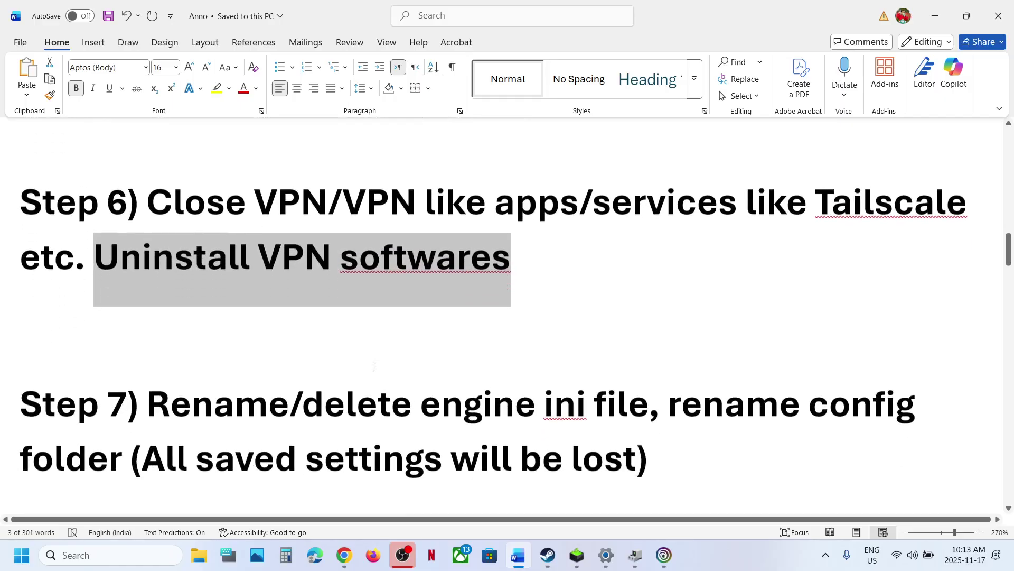
drag(159, 384, 647, 385)
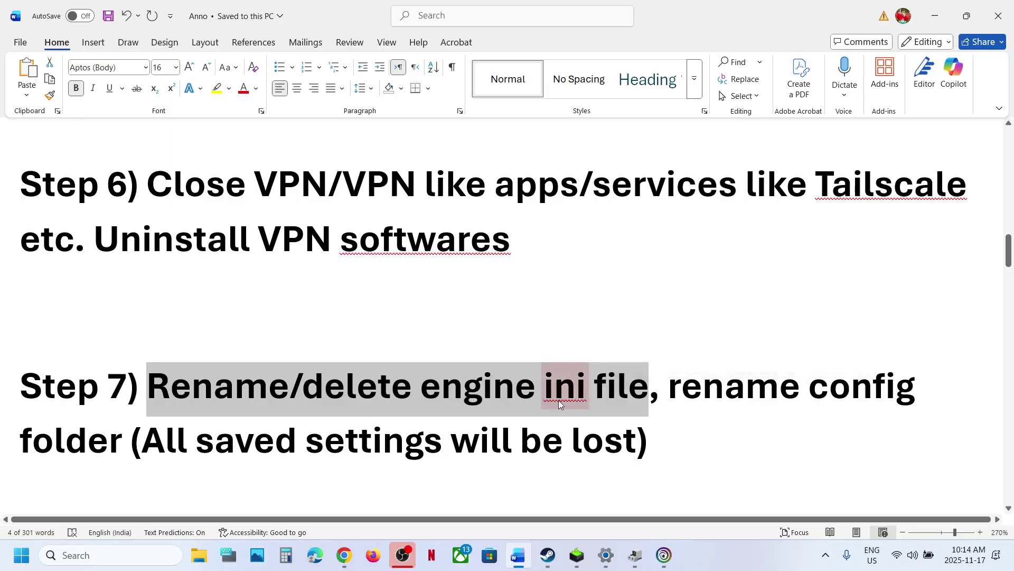
click(207, 563)
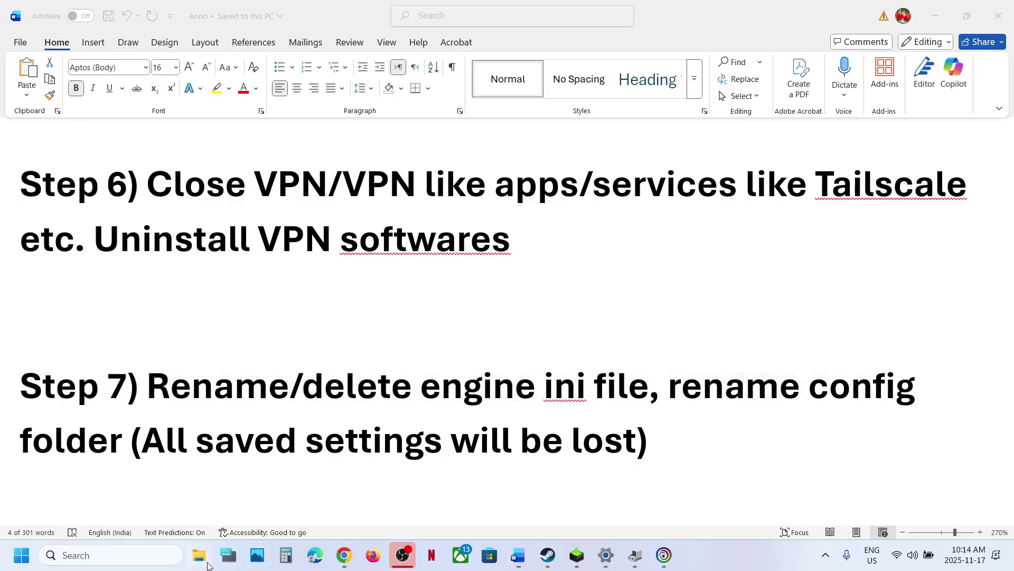
click(59, 217)
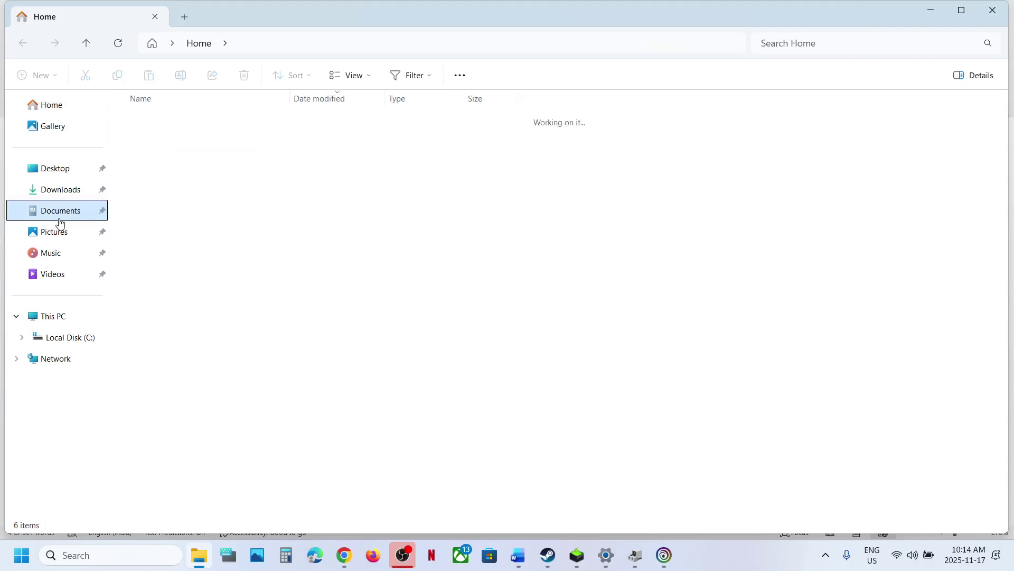
click(175, 182)
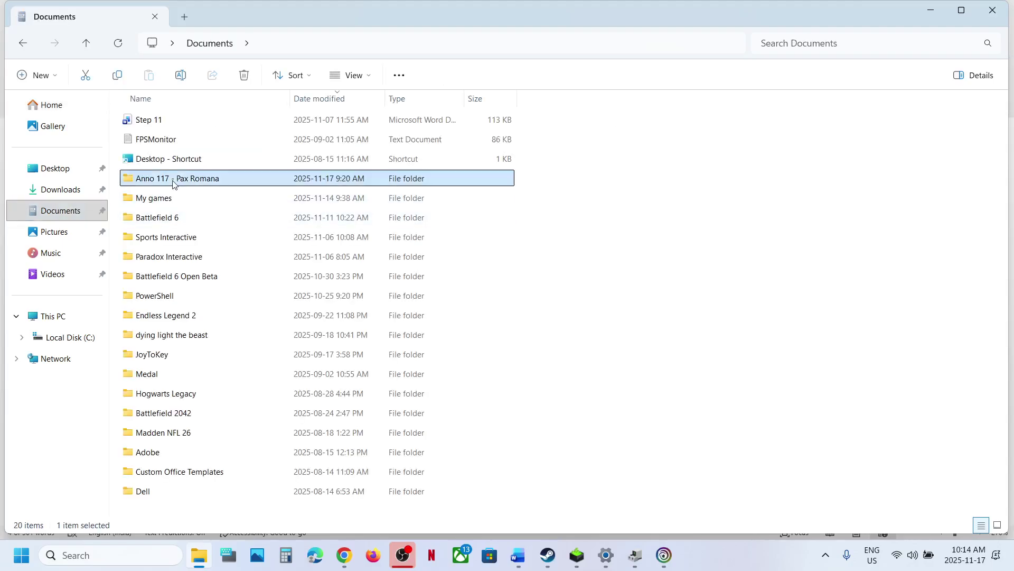
double_click(192, 182)
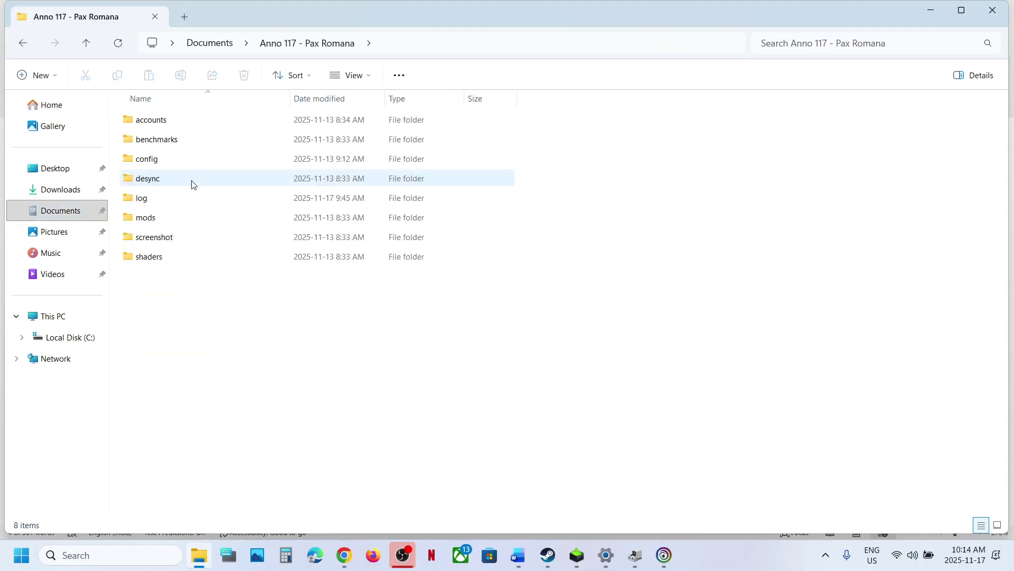
click(152, 163)
double_click(152, 165)
Step: Rename the engine configuration file in the config folder
click(164, 120)
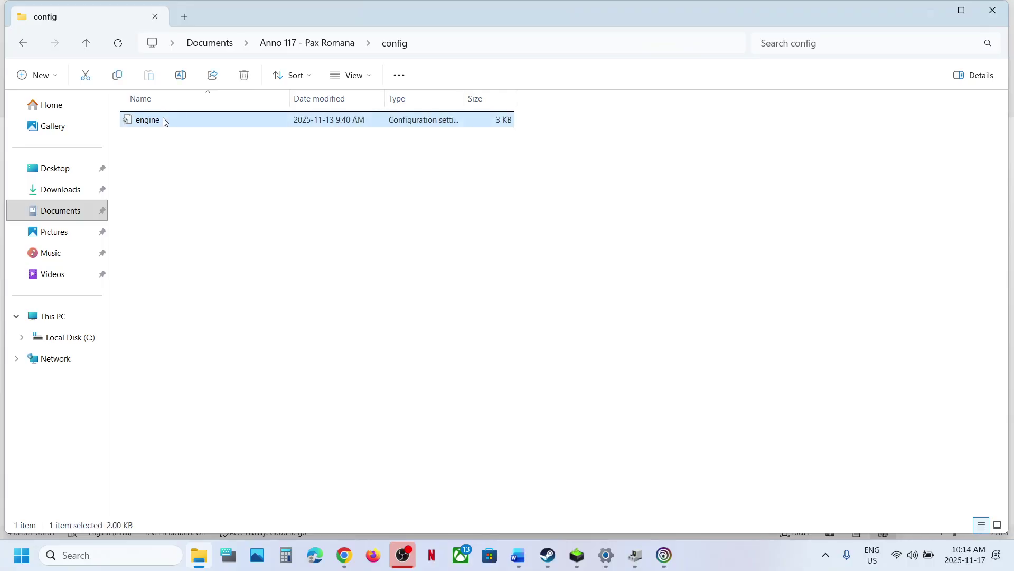
right_click(200, 122)
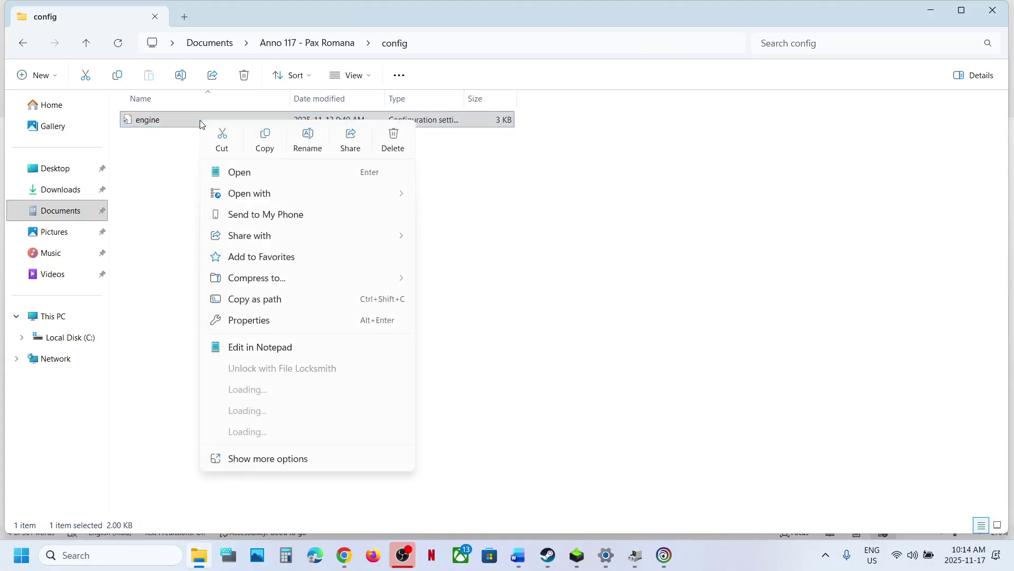
click(309, 138)
click(171, 118)
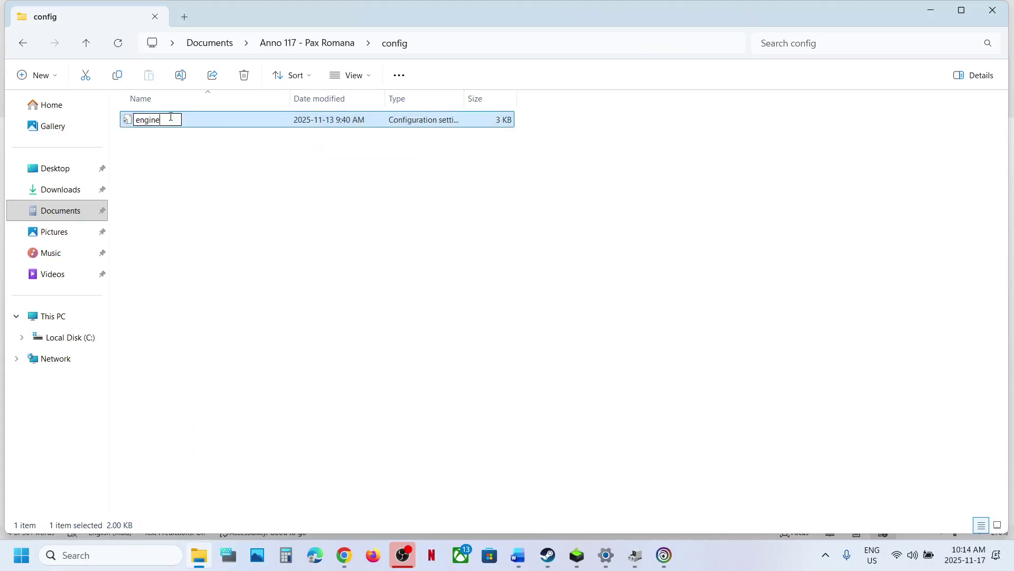
click(201, 221)
Step: Go back to the Anno 117 - Pax Romana folder and rename its config folder to config.old
click(90, 48)
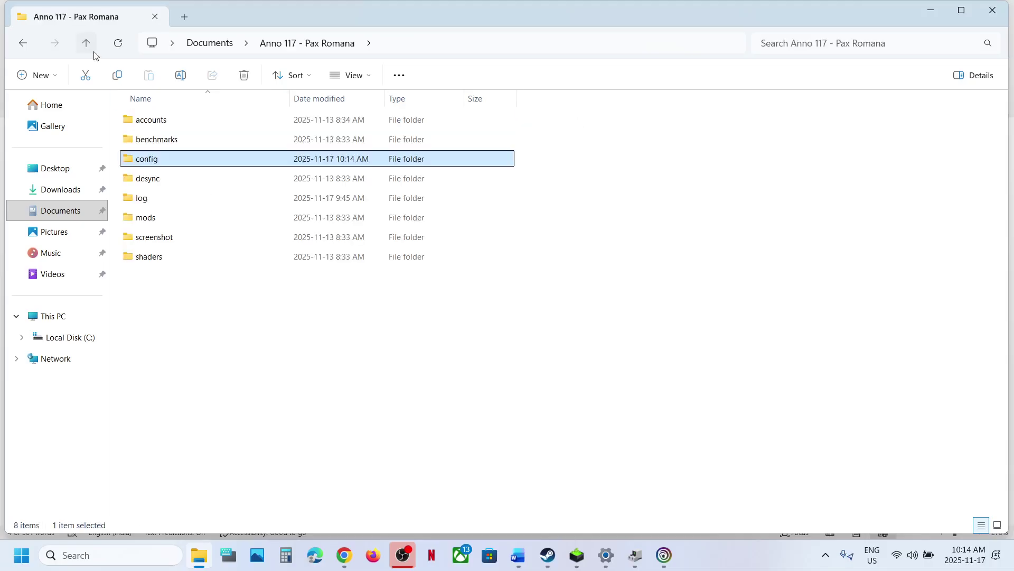
right_click(160, 165)
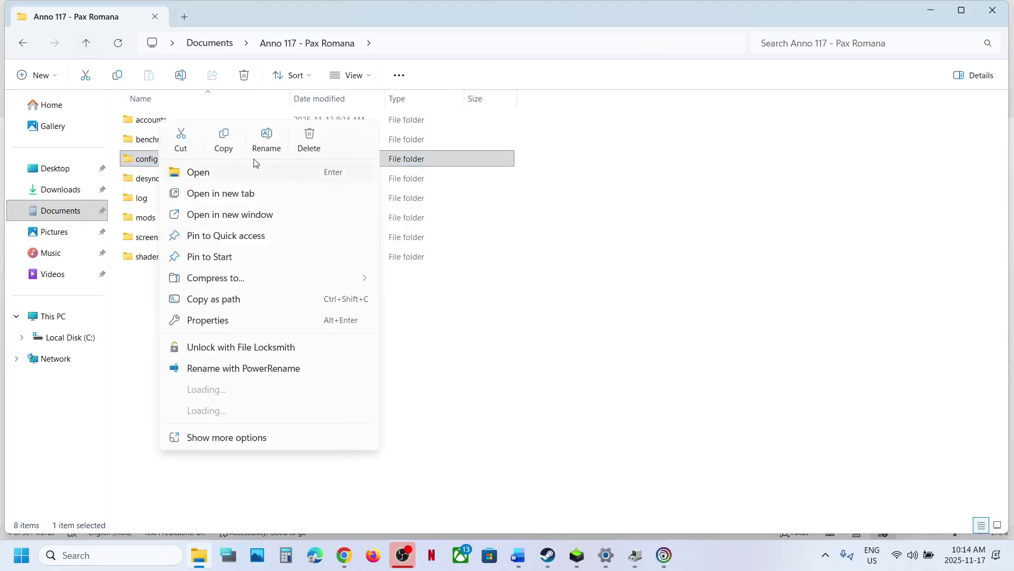
click(265, 139)
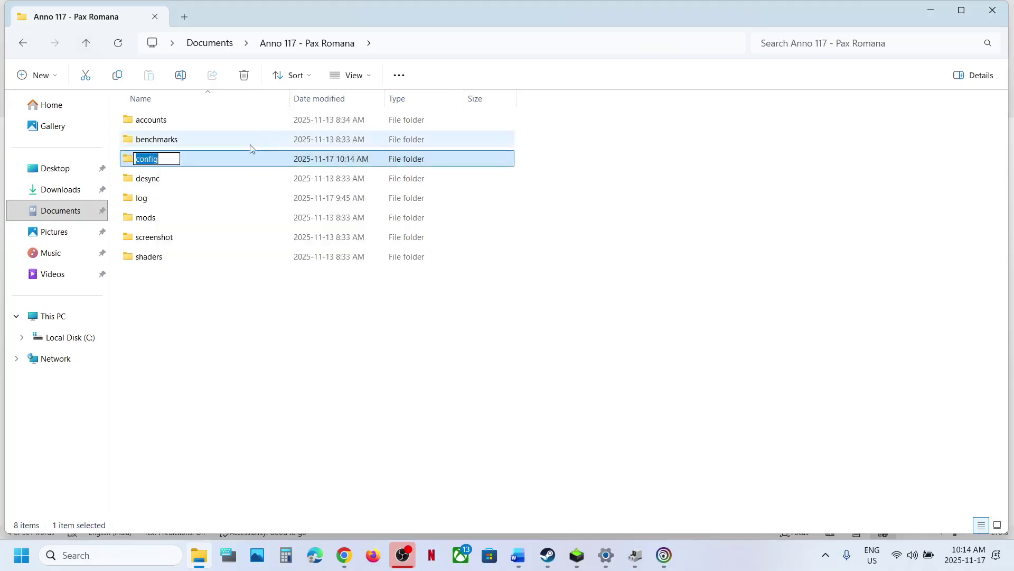
click(170, 161)
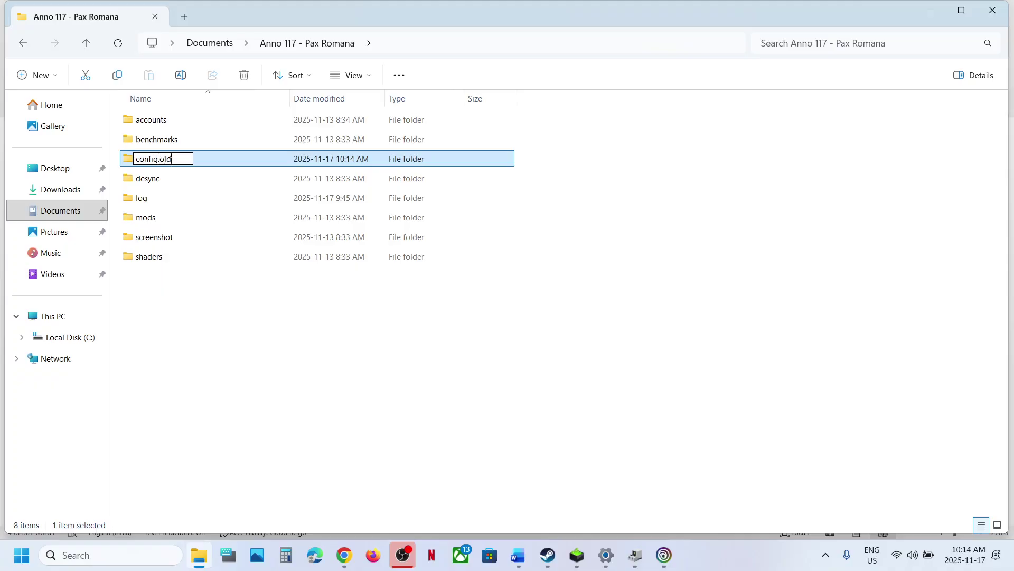
click(347, 365)
Step: Switch back to the Word guide and highlight "Verify the game files" in Step 8
key(alt+Tab)
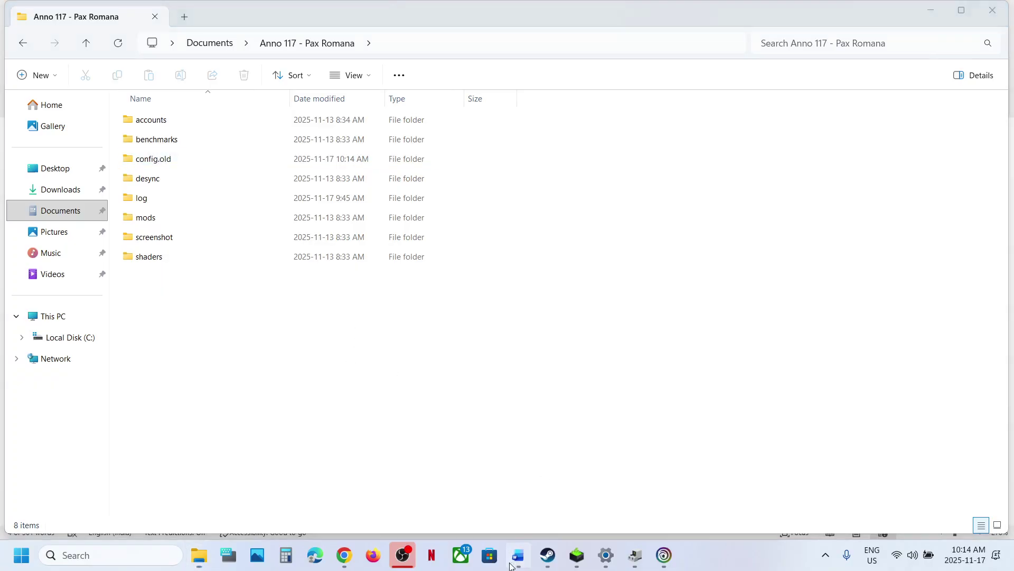
scroll(361, 316, down, 4)
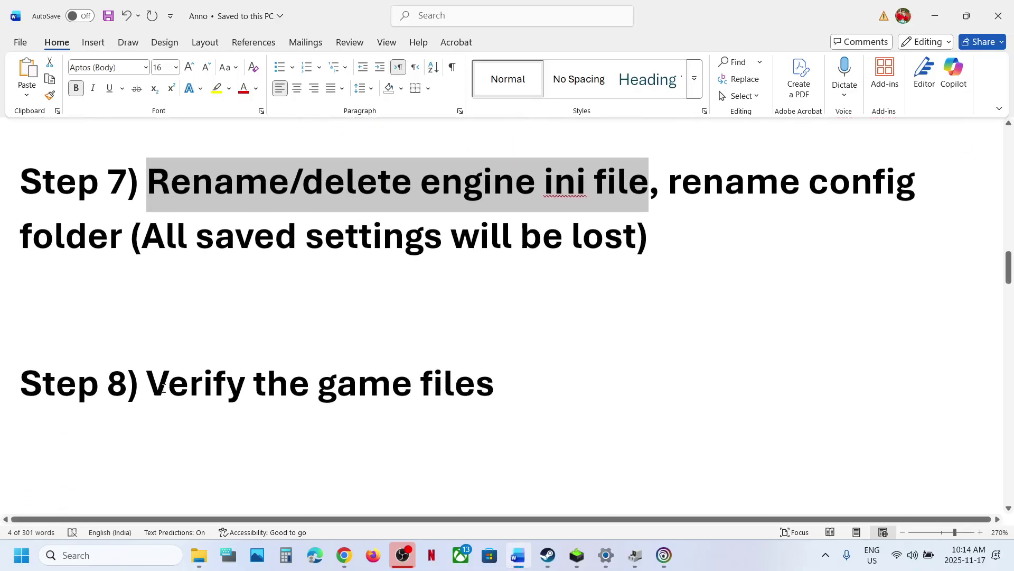
drag(148, 383, 520, 386)
Step: Switch to Steam, view the file verification option in the installed files properties of Anno 117: Pax Romana, and close the properties
click(548, 555)
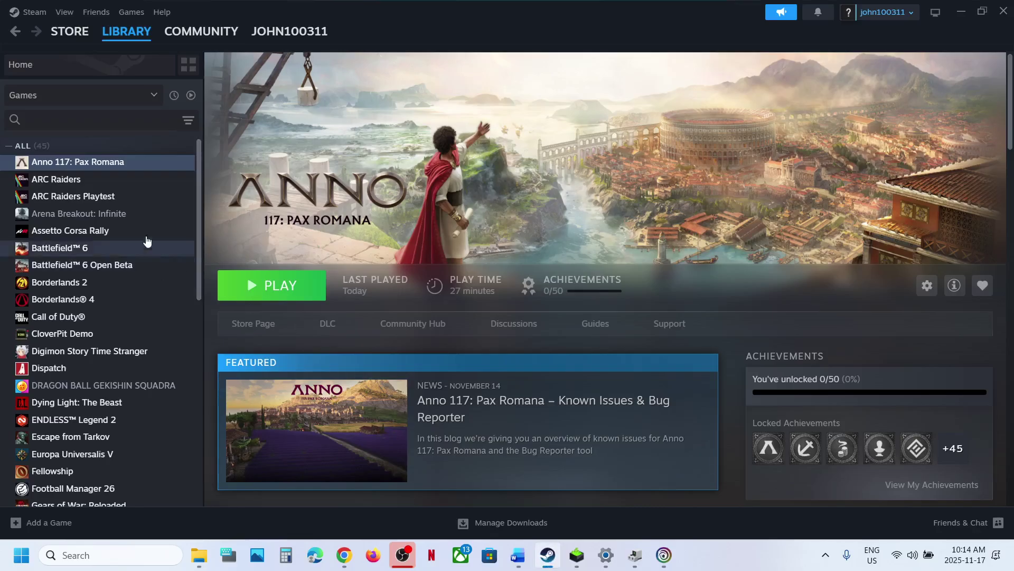
right_click(103, 166)
click(151, 264)
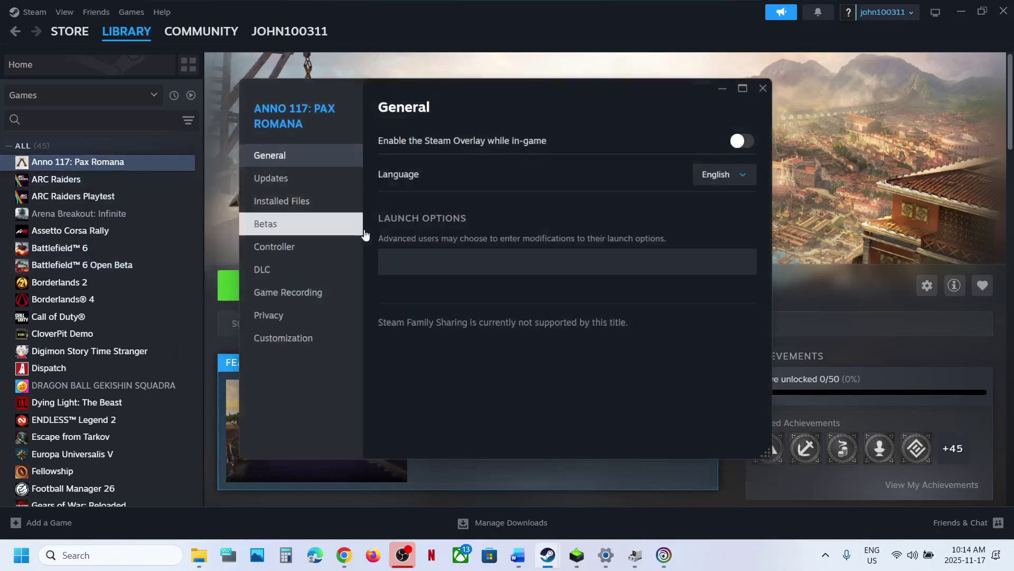
click(300, 203)
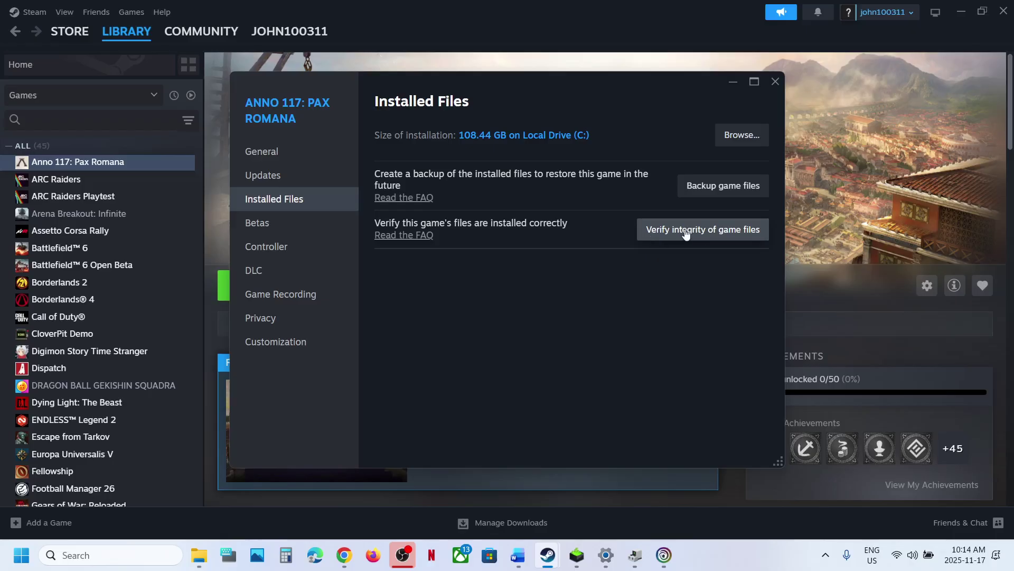
click(775, 81)
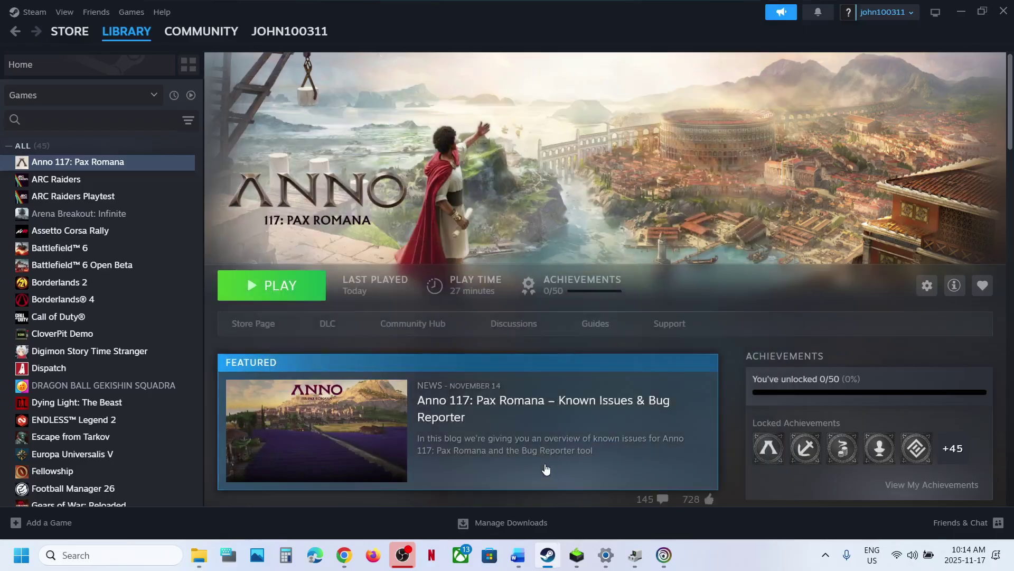
Step: Return to the Word guide and open the Microsoft link for the Visual C++ files in Step 9
click(517, 554)
scroll(370, 361, down, 2)
scroll(370, 362, down, 3)
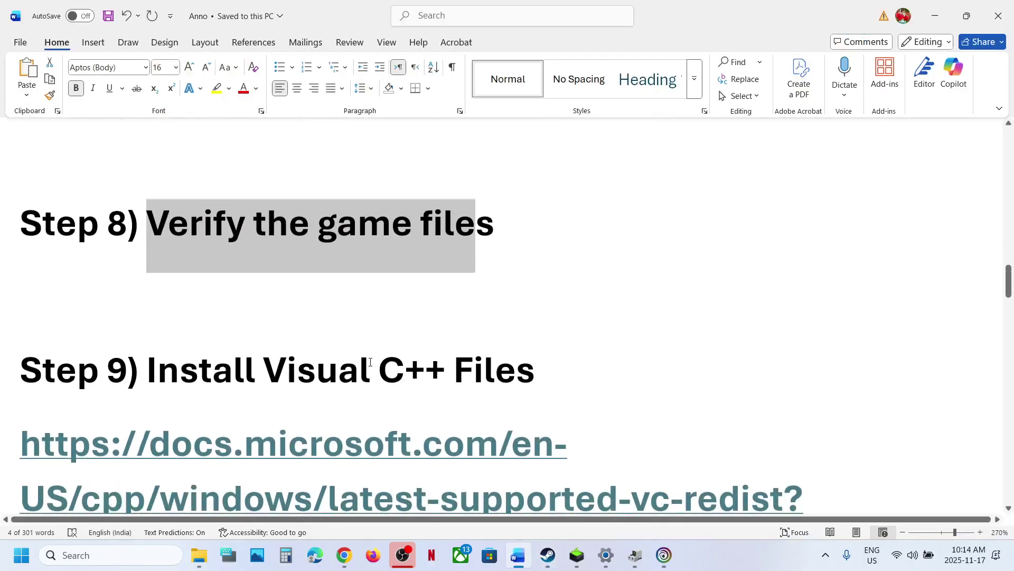
ctrl+click(320, 362)
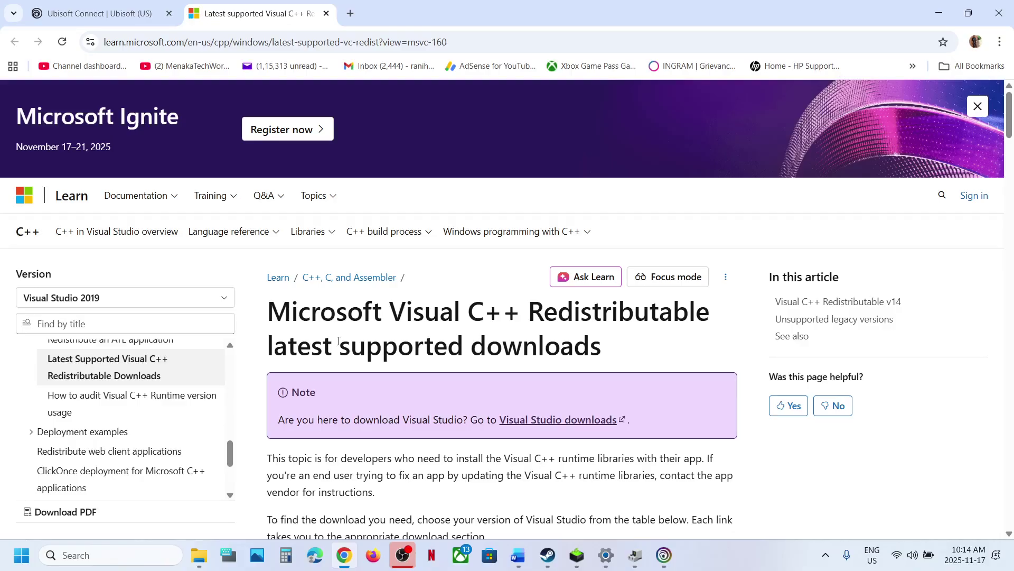
Step: Minimize the Word guide and highlight the X86 and X64 rows in the web page's latest supported redistributable version table
click(518, 555)
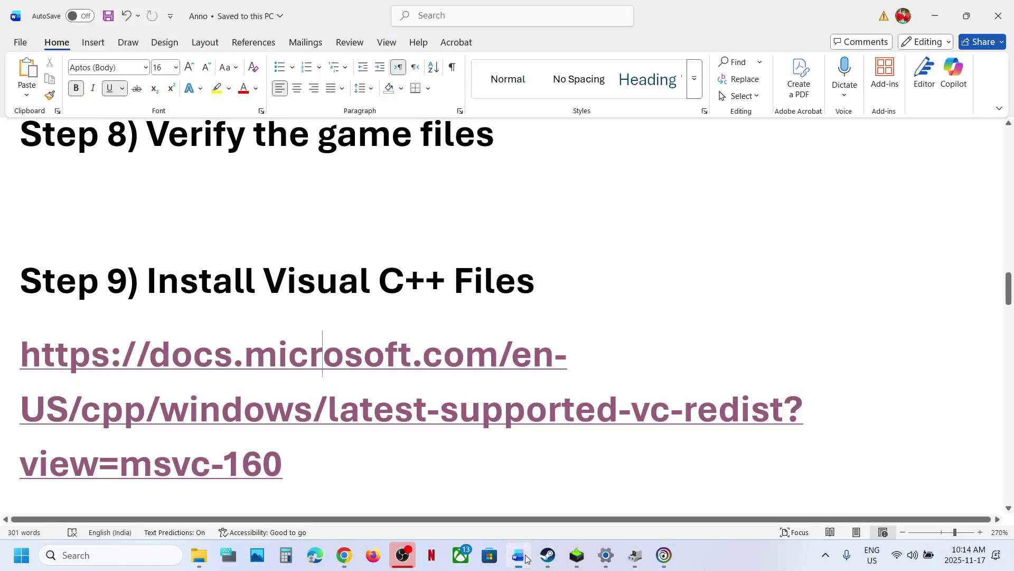
click(936, 16)
scroll(343, 362, down, 6)
scroll(344, 362, down, 8)
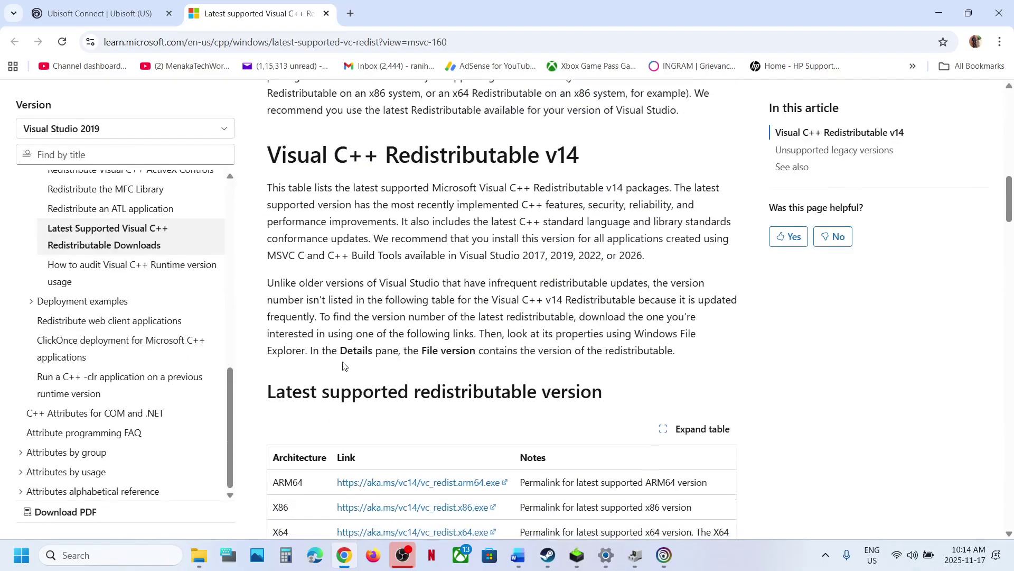
drag(277, 357, 506, 392)
click(432, 368)
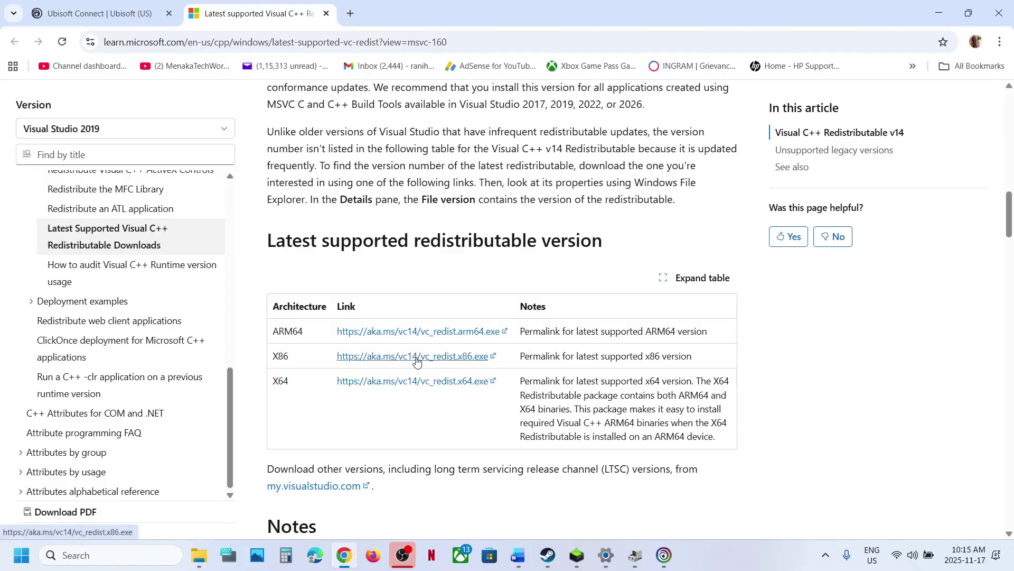
Step: Download the x86 Visual C++ v14 Redistributable, run its installer, and repair the installation
click(432, 365)
click(874, 93)
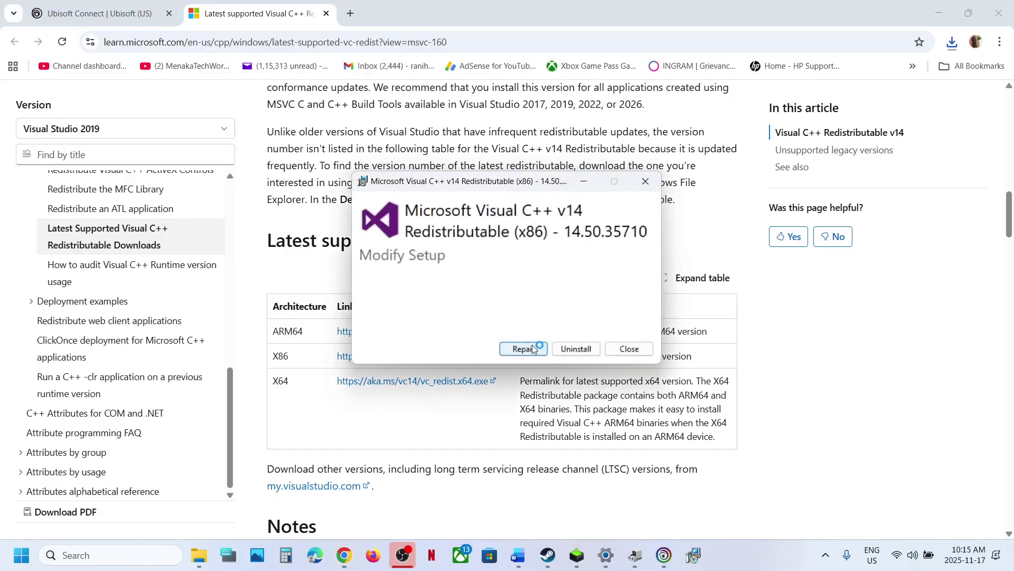
click(531, 344)
click(439, 377)
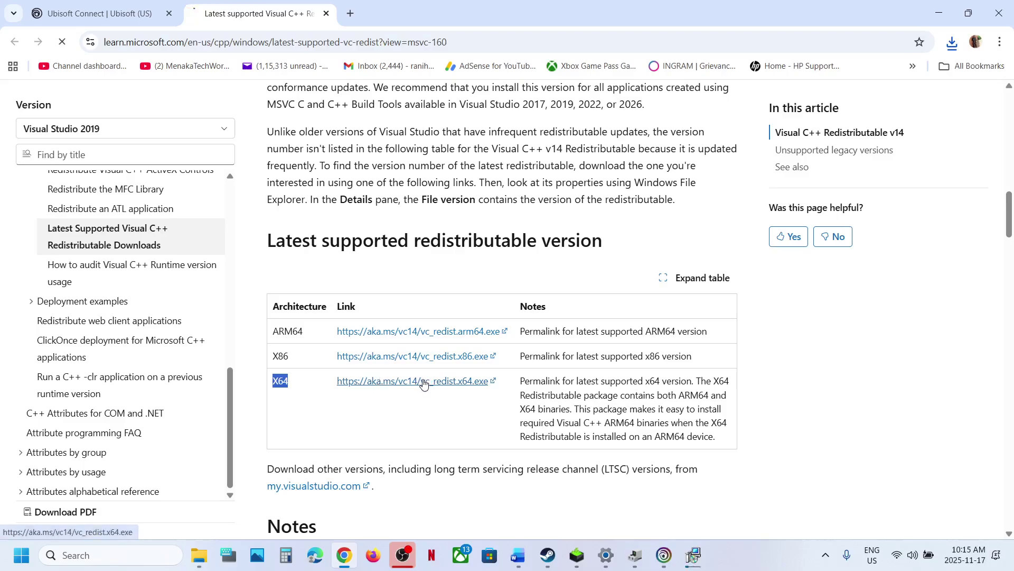
Step: Run the downloaded x64 Visual C++ v14 Redistributable installer, repair the installation, and move the x86 setup window aside
click(954, 43)
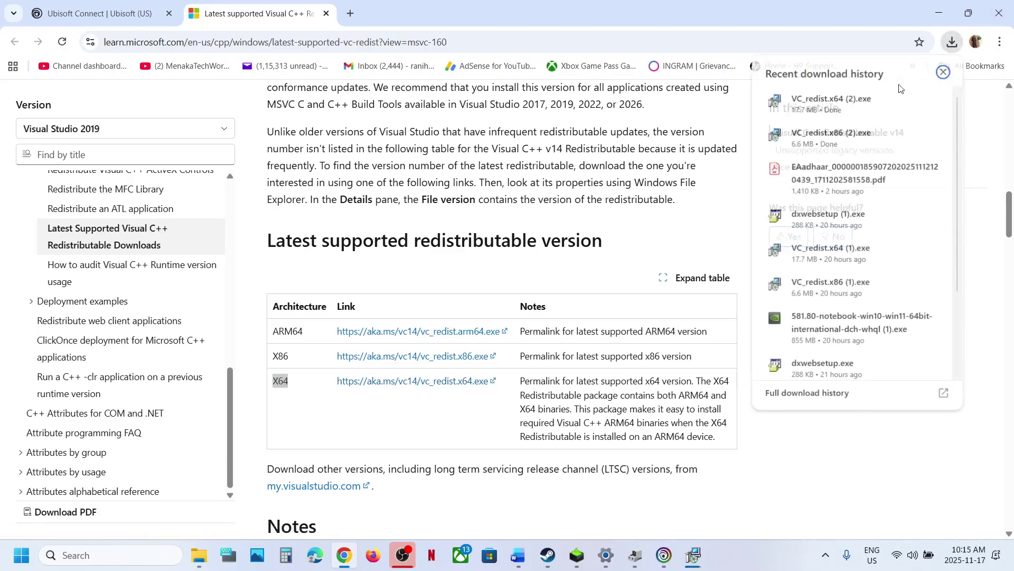
click(845, 103)
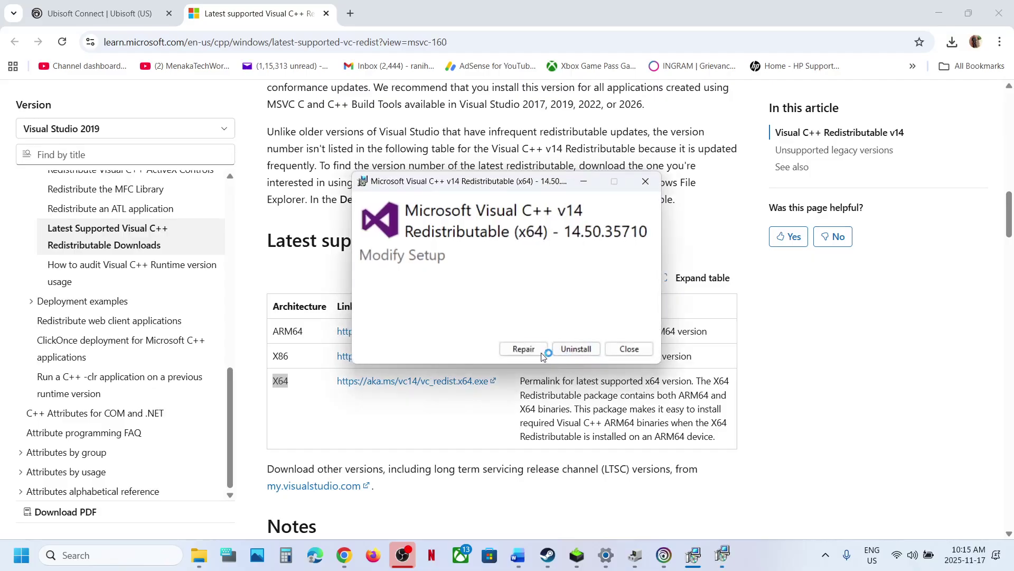
click(528, 346)
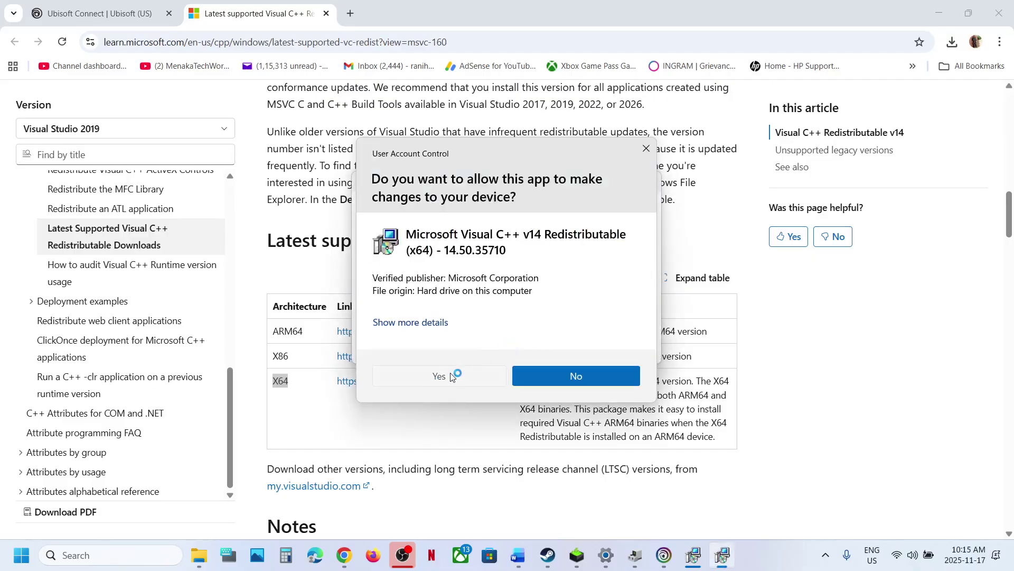
click(450, 375)
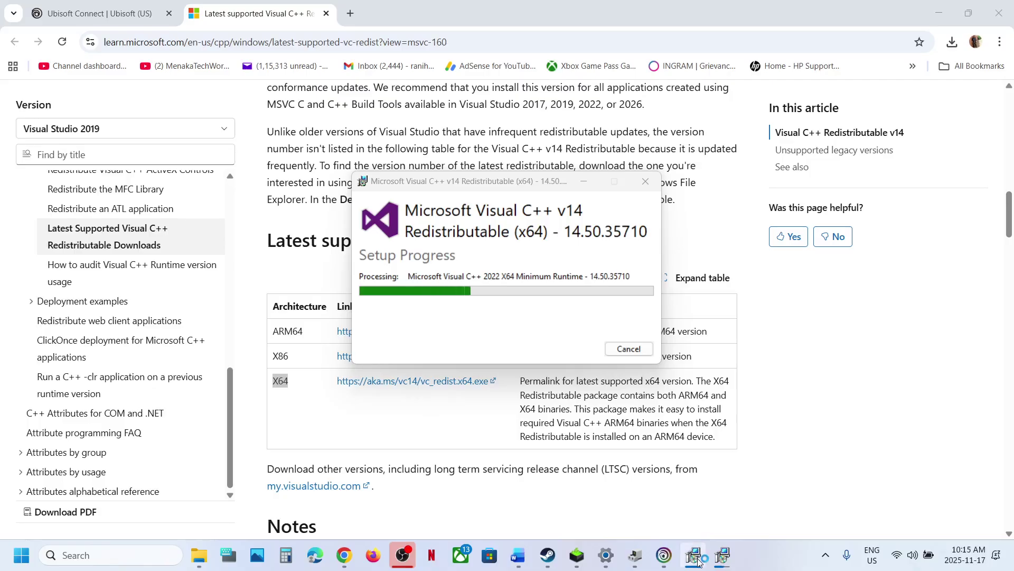
drag(536, 180, 242, 239)
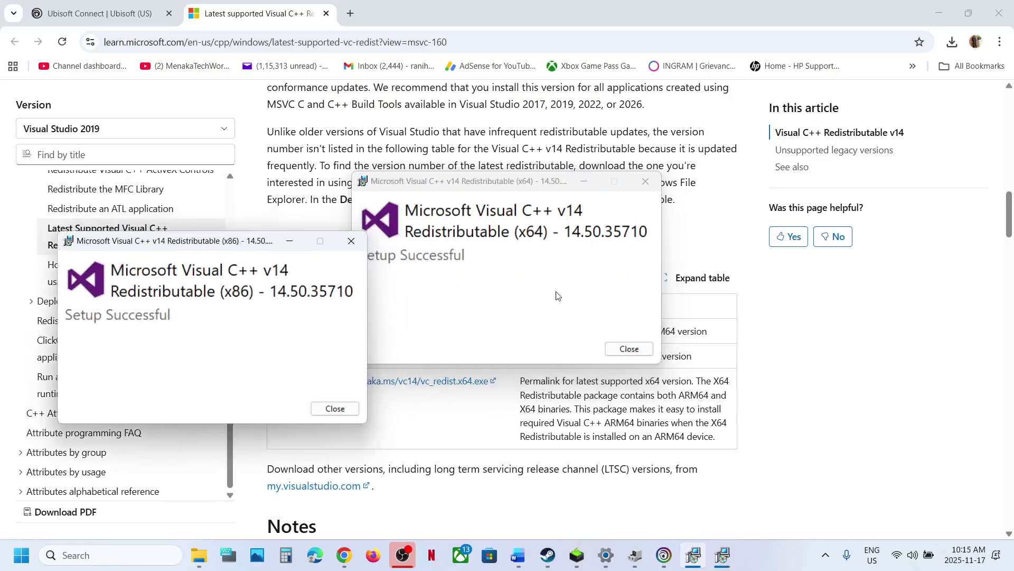
Step: Close both Visual C++ v14 Redistributable setup windows and open the Windows power options to show the restart choice
click(334, 409)
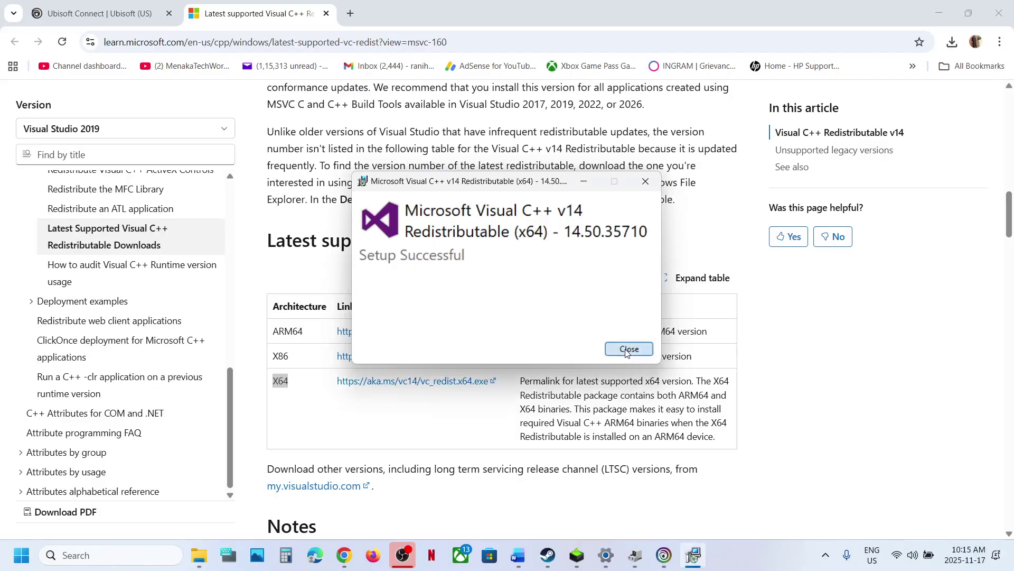
click(629, 348)
click(24, 549)
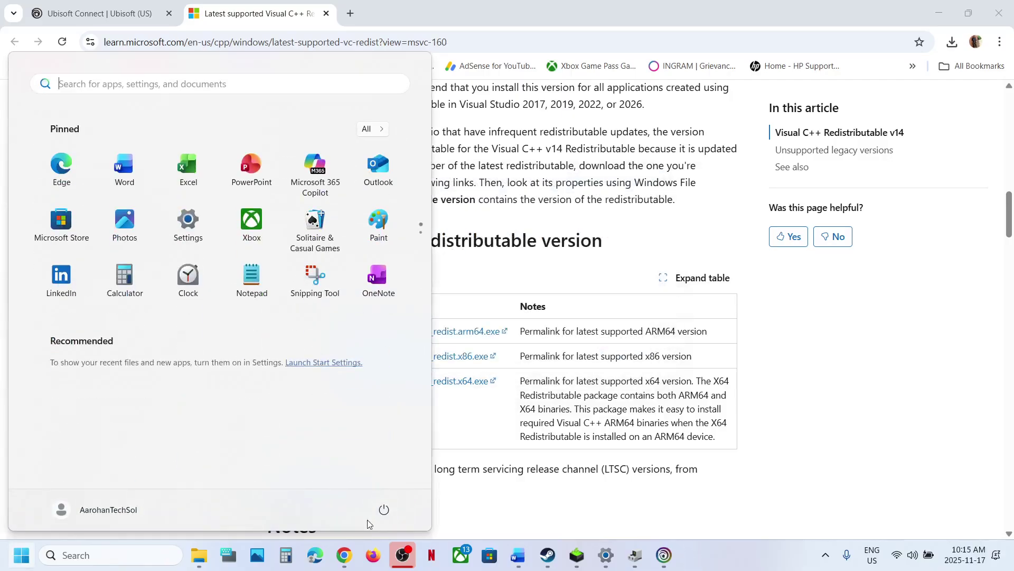
click(384, 509)
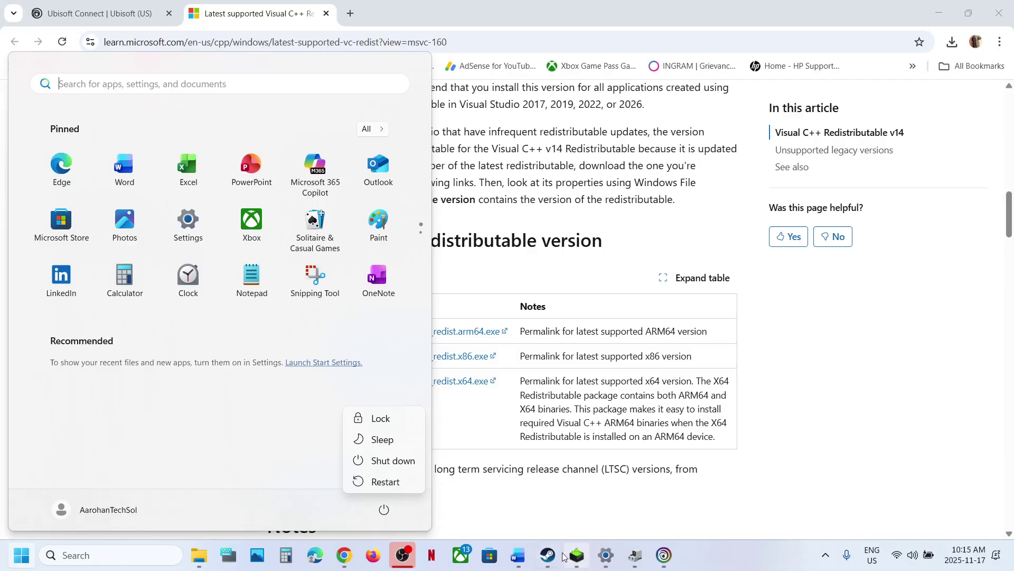
Step: Return to the Word guide and highlight Step 10's instruction about installing the Media Feature Pack and restarting the PC
click(518, 555)
scroll(405, 360, down, 3)
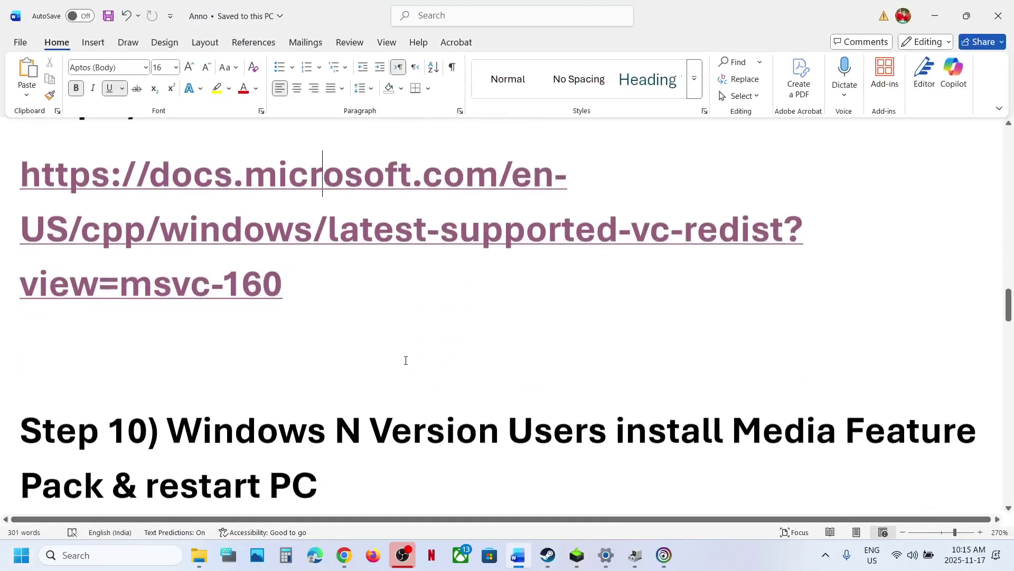
scroll(406, 361, down, 2)
drag(167, 346, 485, 350)
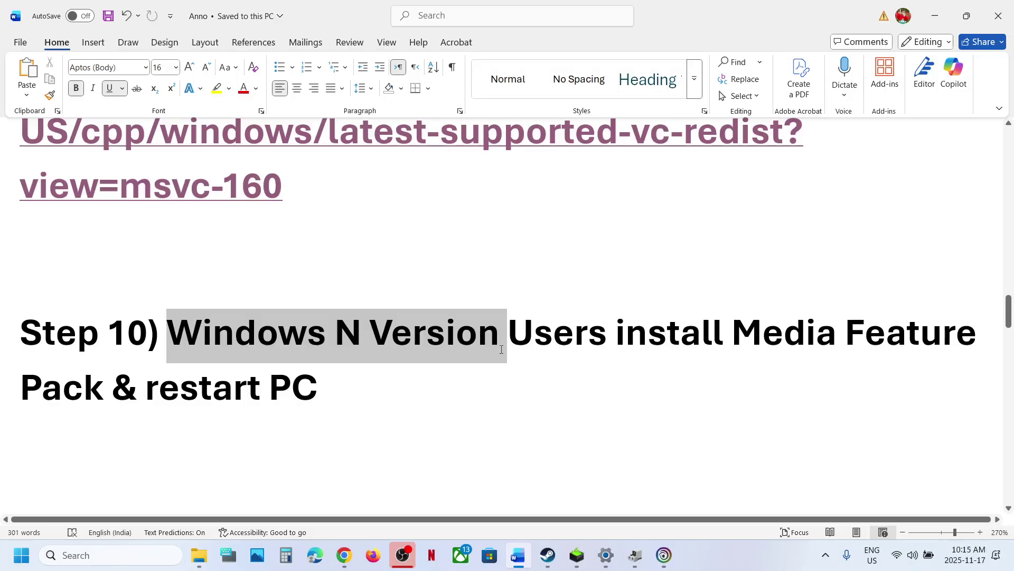
drag(501, 349, 394, 389)
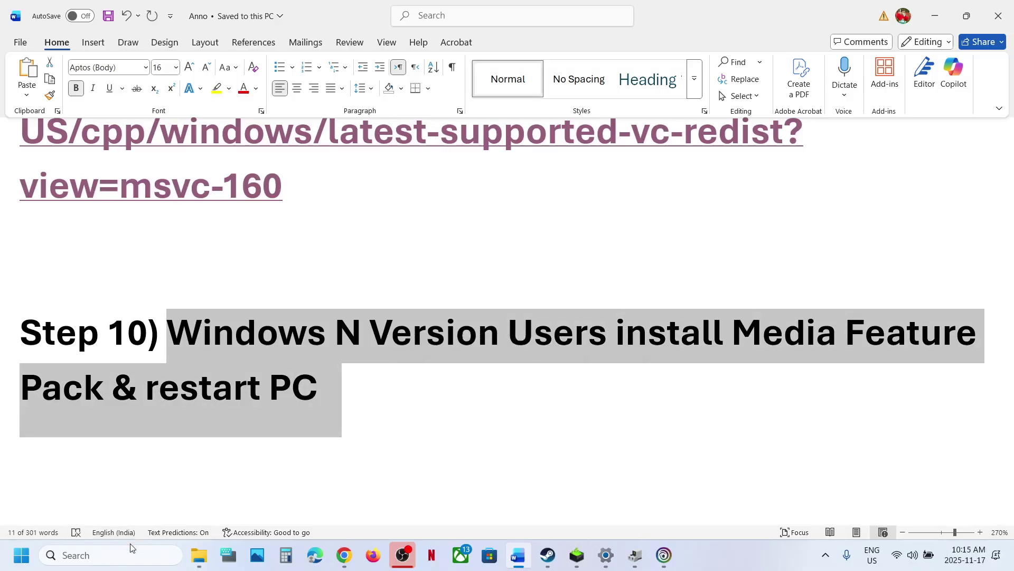
Step: Switch to Settings, open the system's optional features list, and search the added features for "media feature pack"
key(alt+Tab)
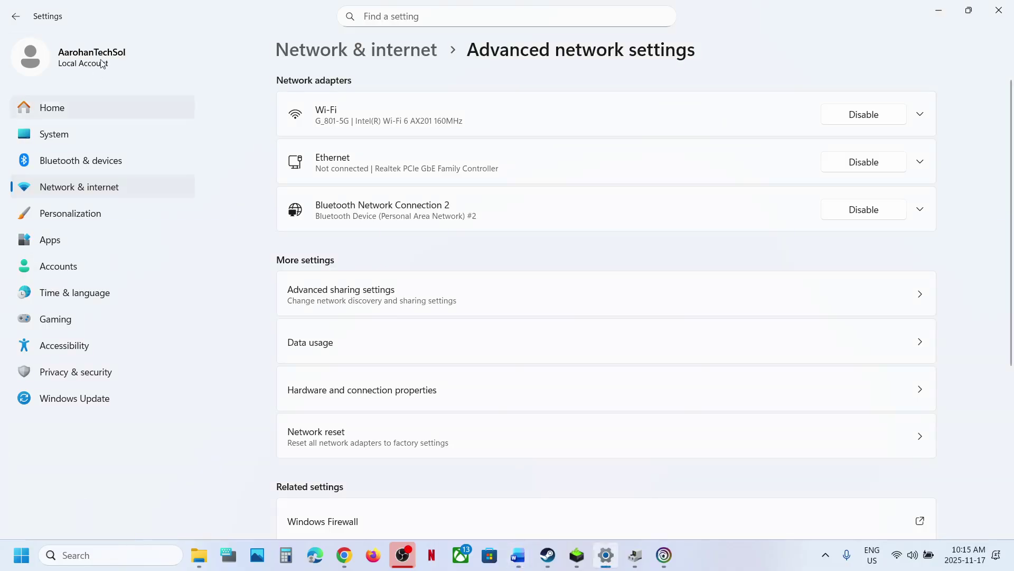
click(63, 135)
scroll(405, 322, down, 10)
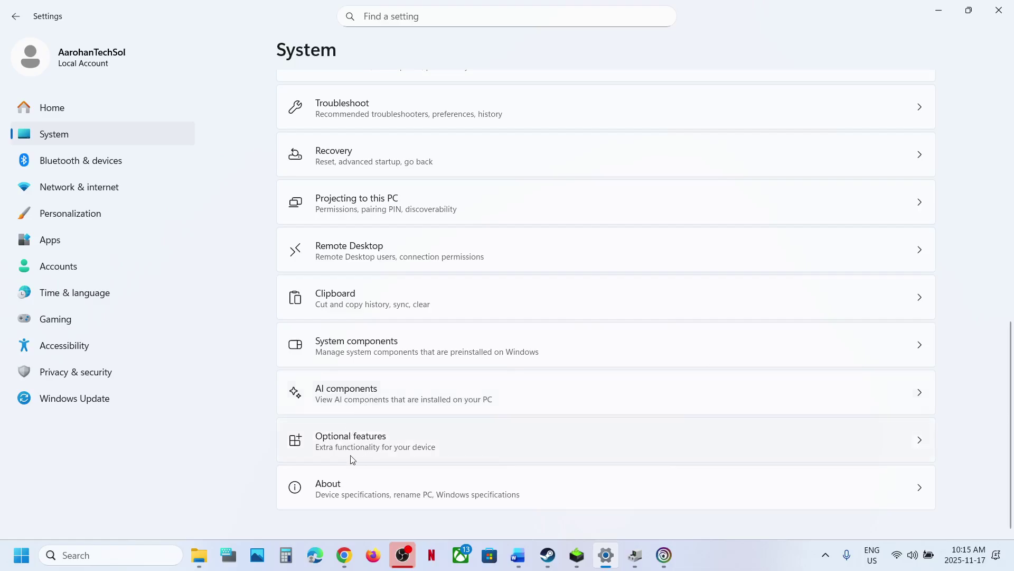
click(353, 458)
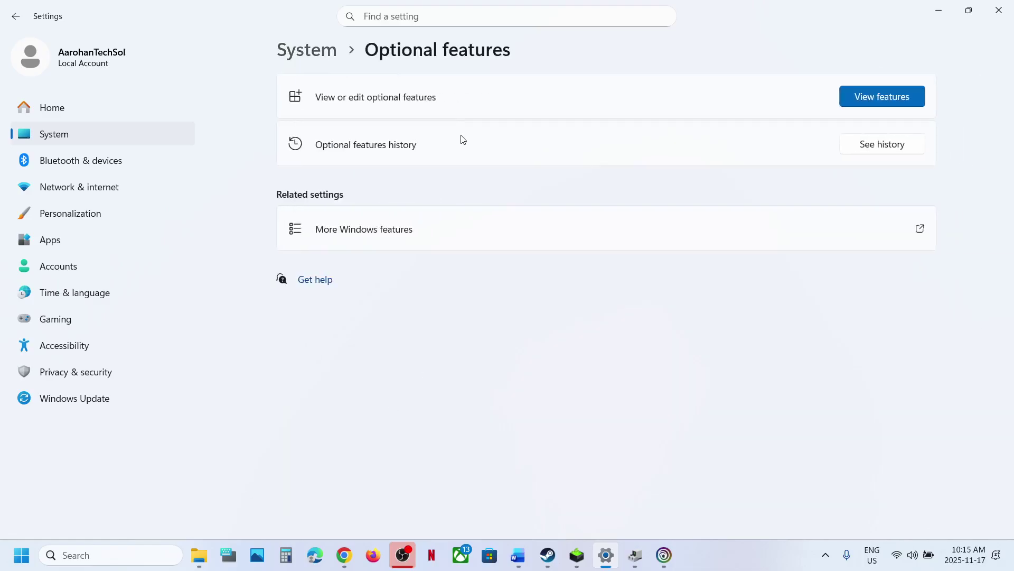
click(877, 90)
click(427, 383)
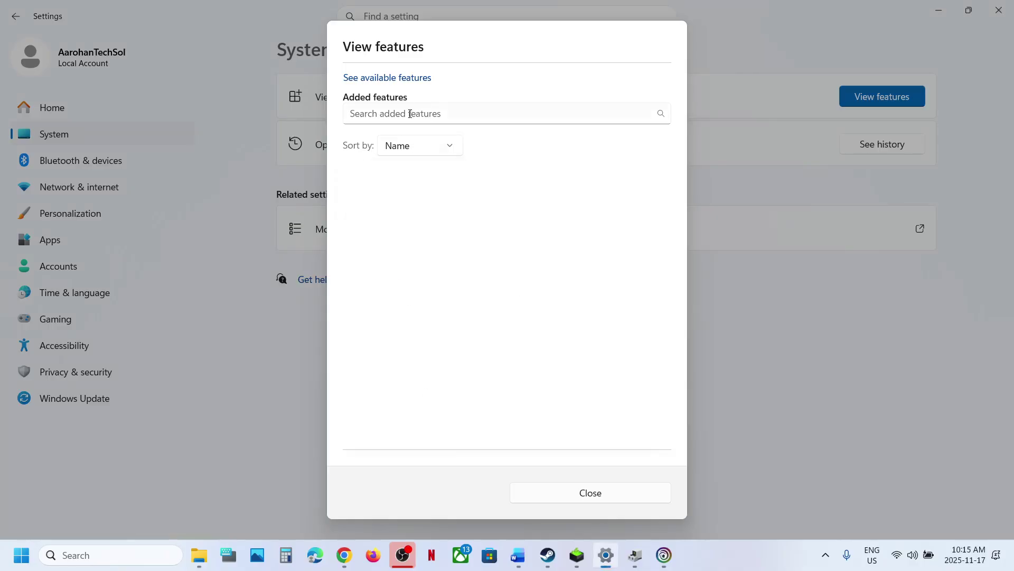
click(410, 114)
text(media feature pack)
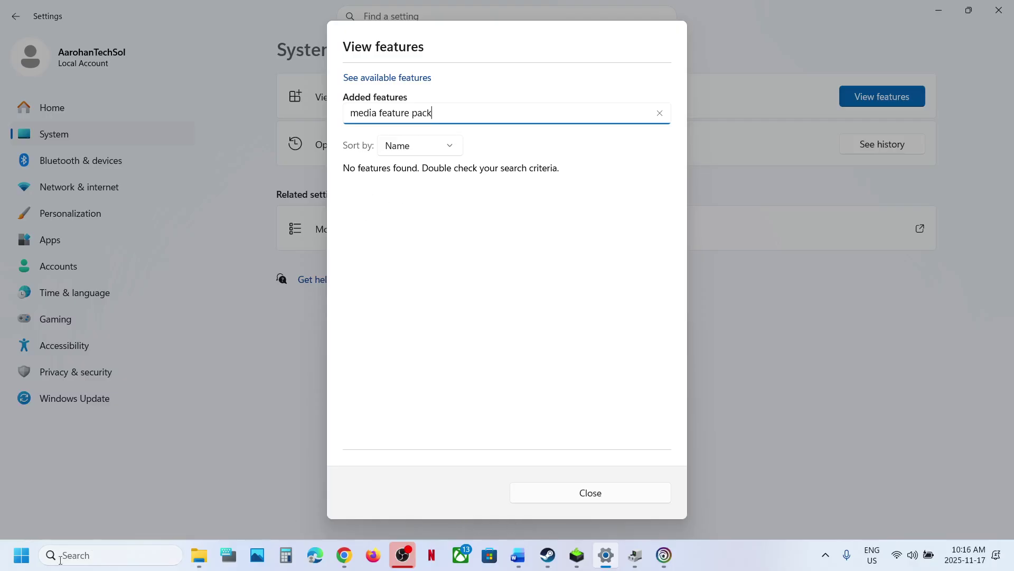
Step: Show the Windows restart option without choosing it, and close the View features dialog
click(31, 566)
click(384, 509)
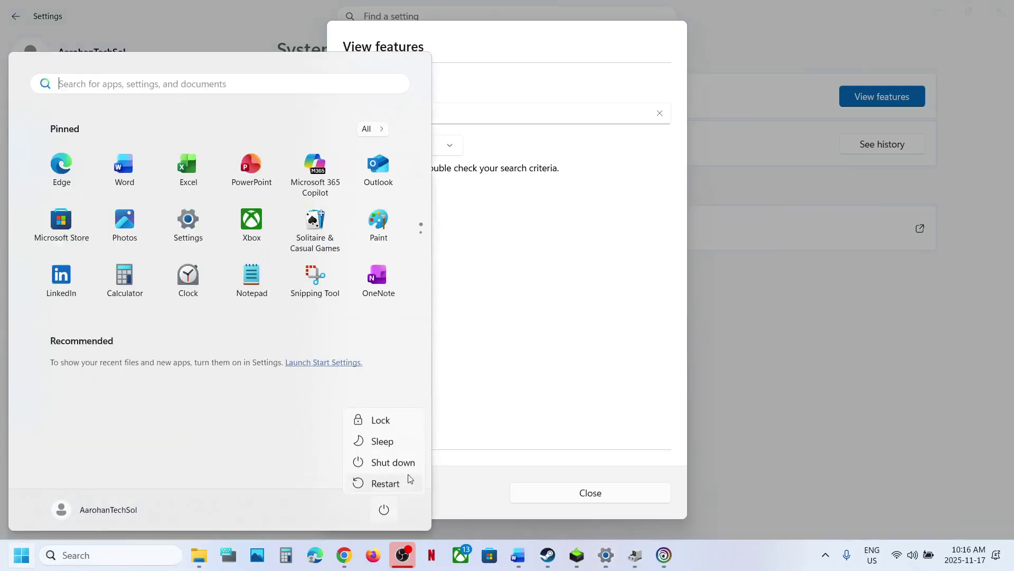
click(584, 448)
click(596, 468)
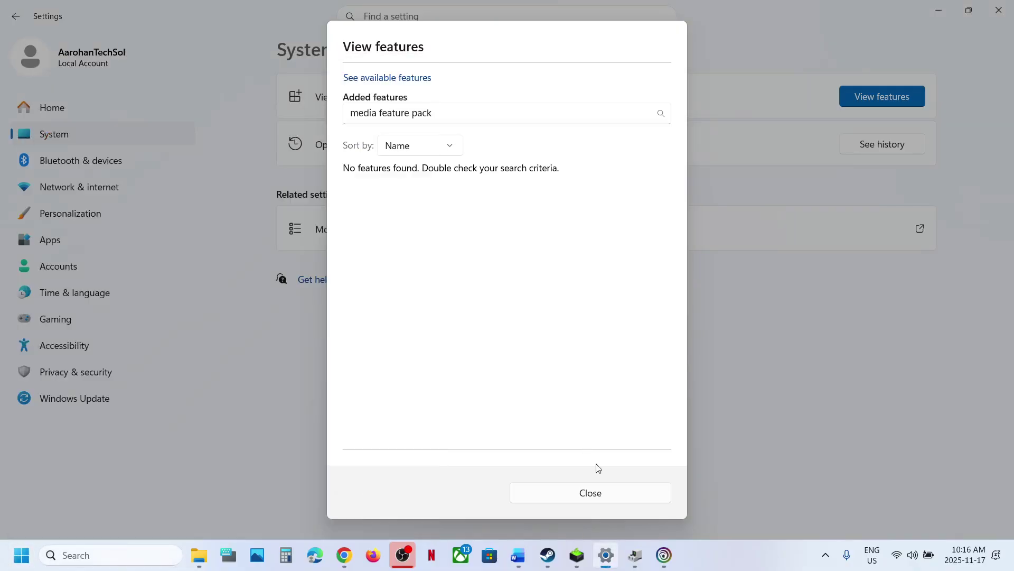
click(594, 491)
Step: Open Turn Windows features on or off, clear the Media Features check box, and confirm the dialog
click(138, 559)
text(turn windows features on or off)
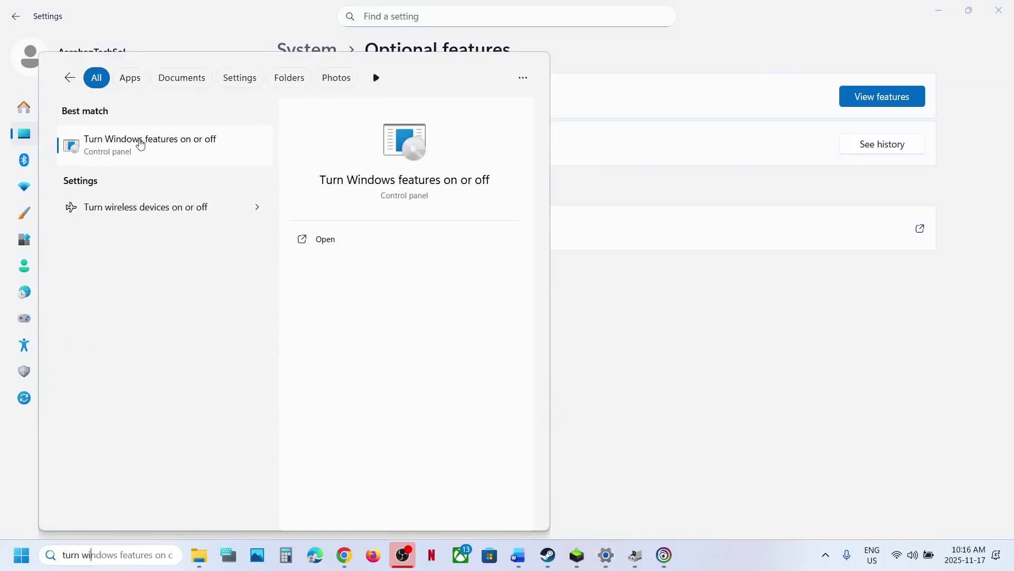
click(138, 149)
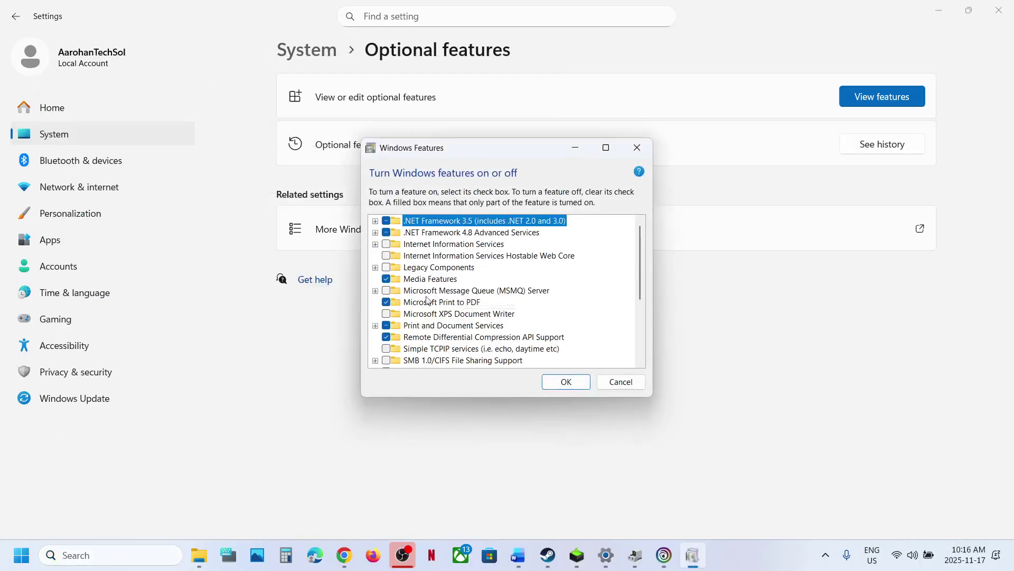
click(386, 279)
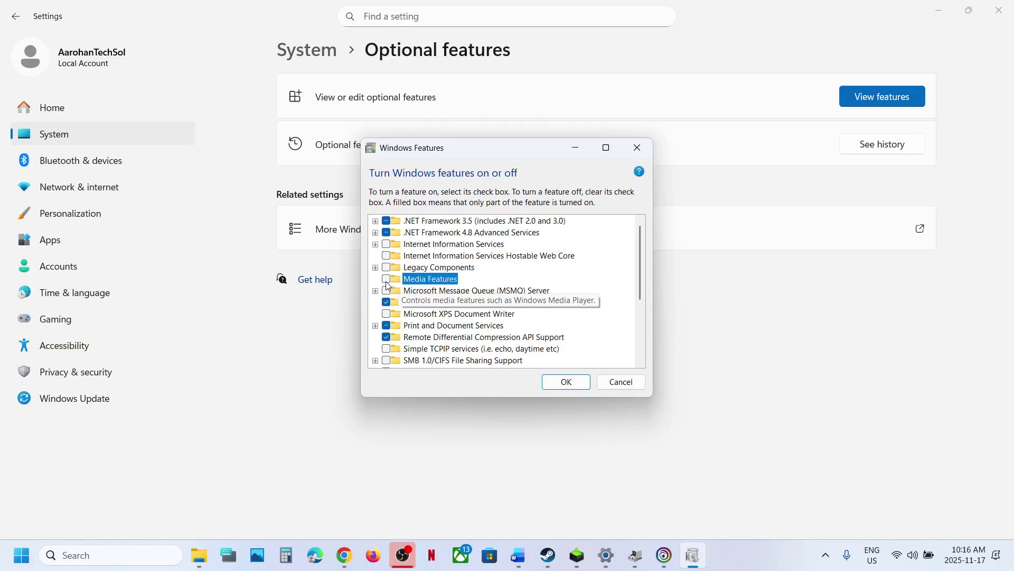
click(555, 381)
Step: Return to the Word guide and highlight the GameInput Service wording in Step 11
click(526, 563)
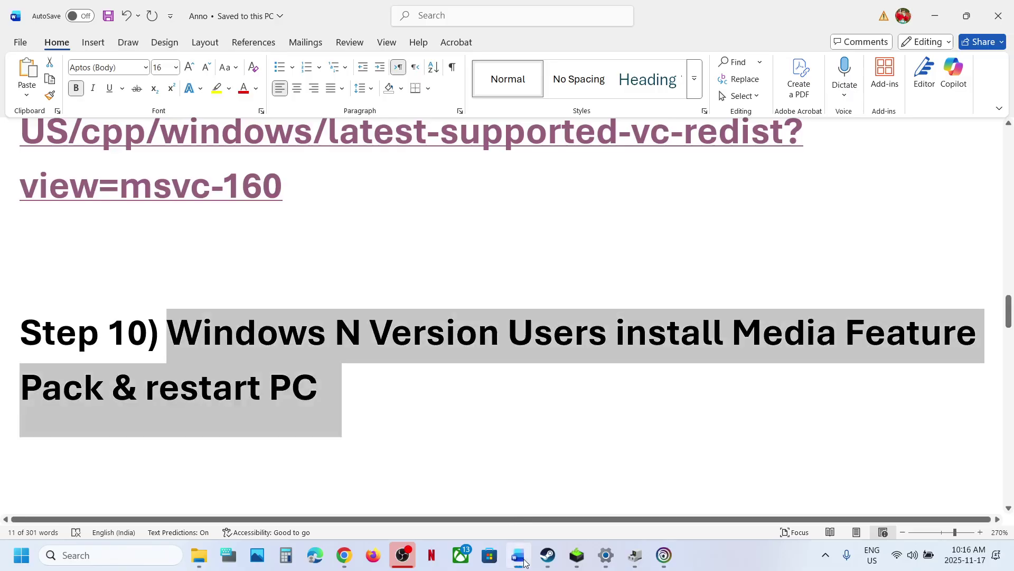
scroll(357, 388, down, 5)
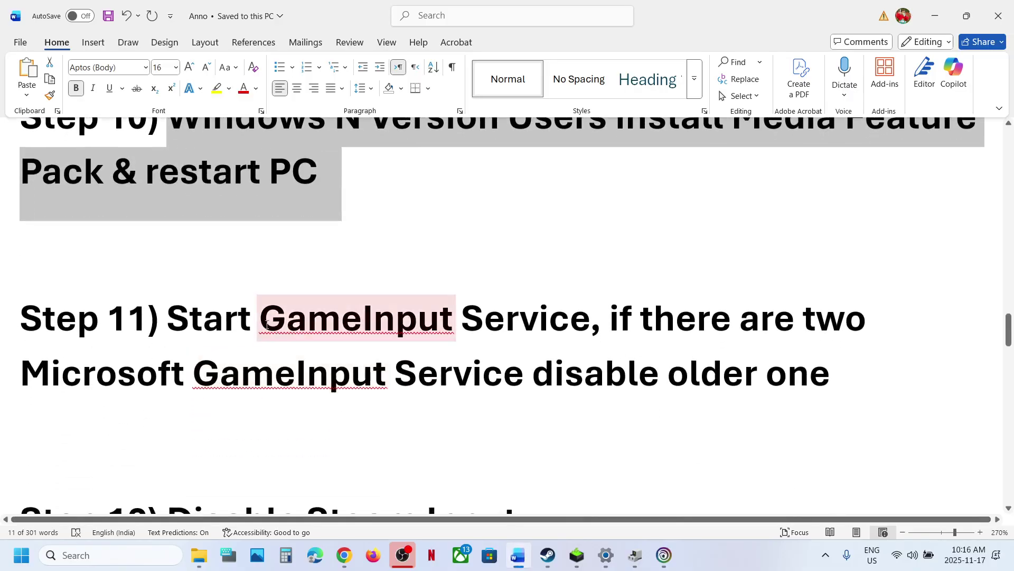
drag(260, 317, 539, 318)
Step: Open the Windows Services console, find GameInput Service, and open its properties
click(151, 555)
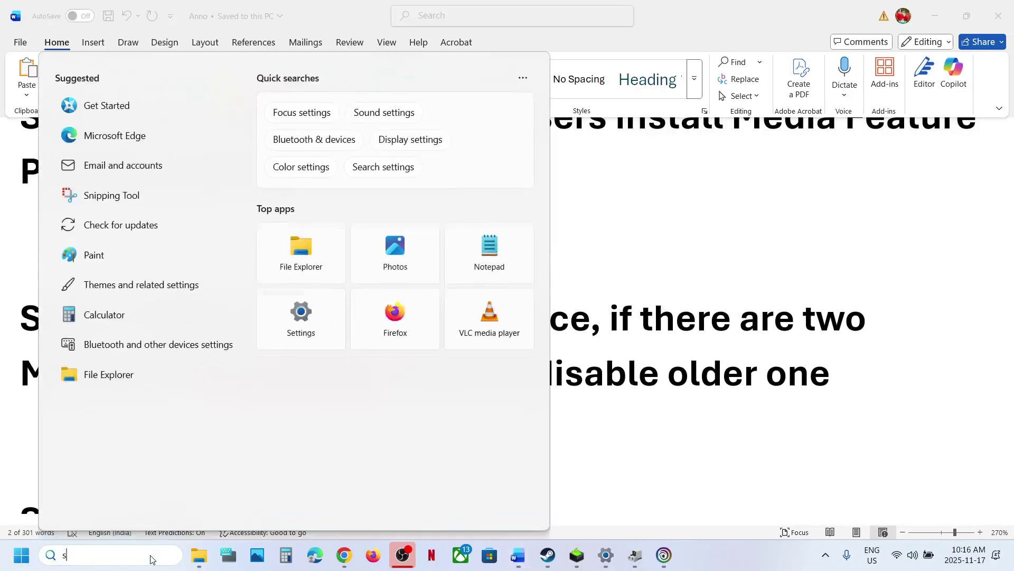
text(services)
key(Return)
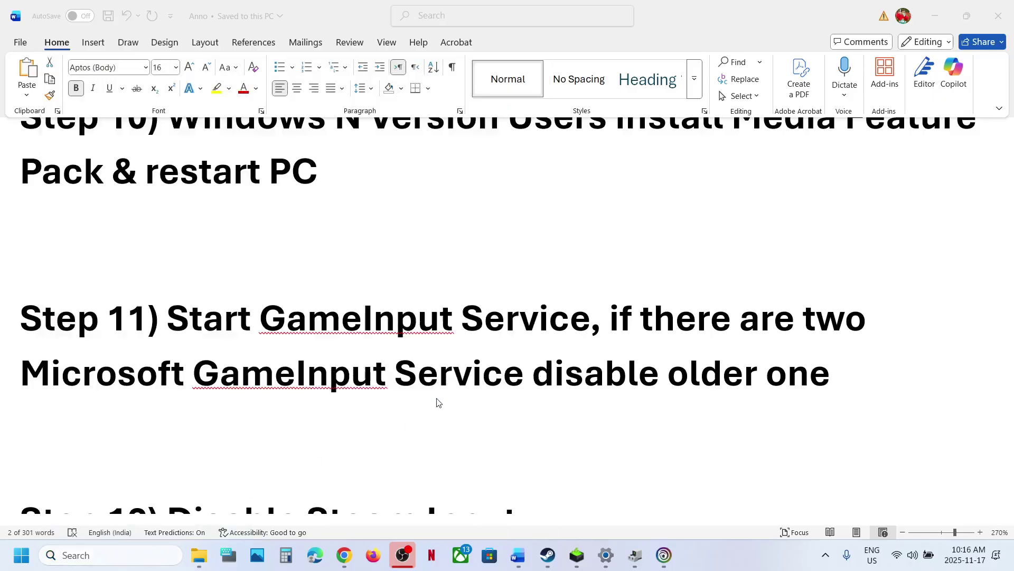
click(322, 308)
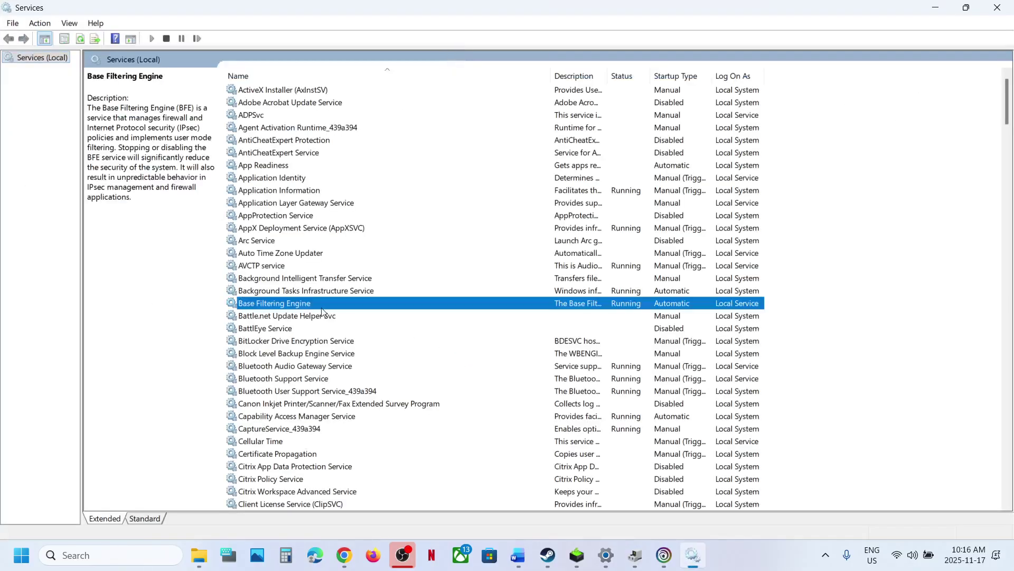
text(g)
click(291, 117)
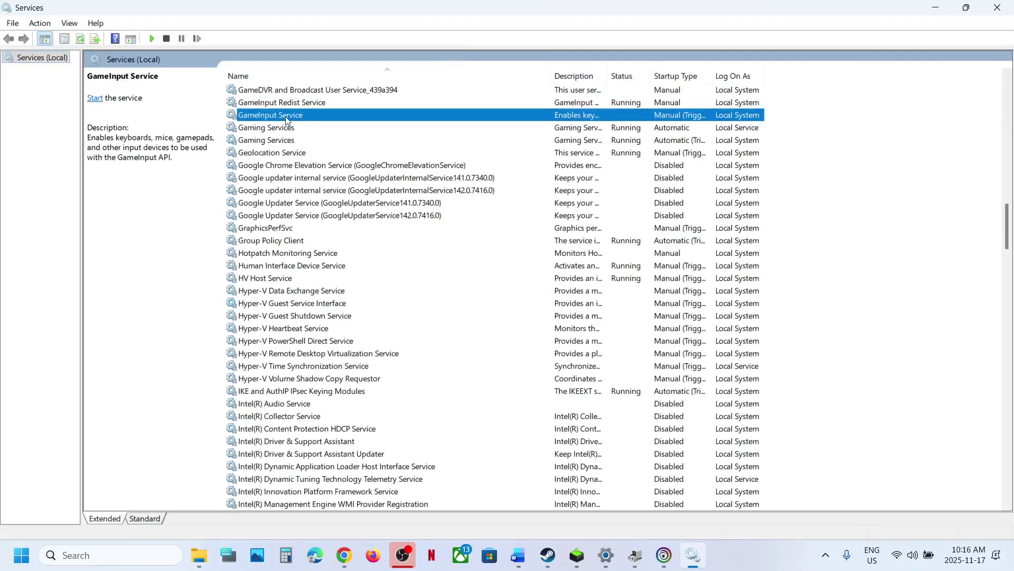
double_click(347, 120)
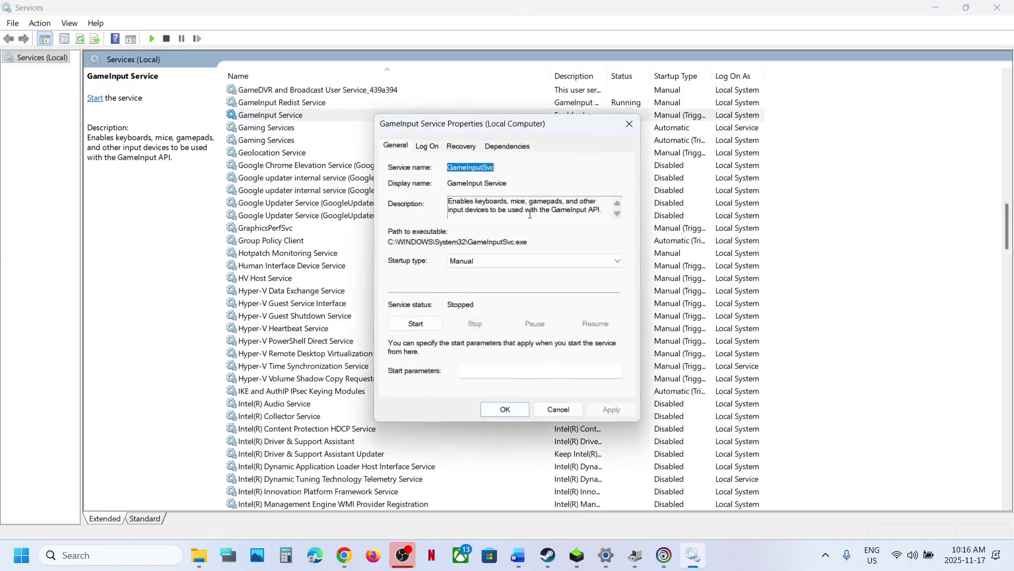
Step: Set the GameInput Service startup type to Automatic, apply the change, and start the service
click(485, 261)
click(486, 281)
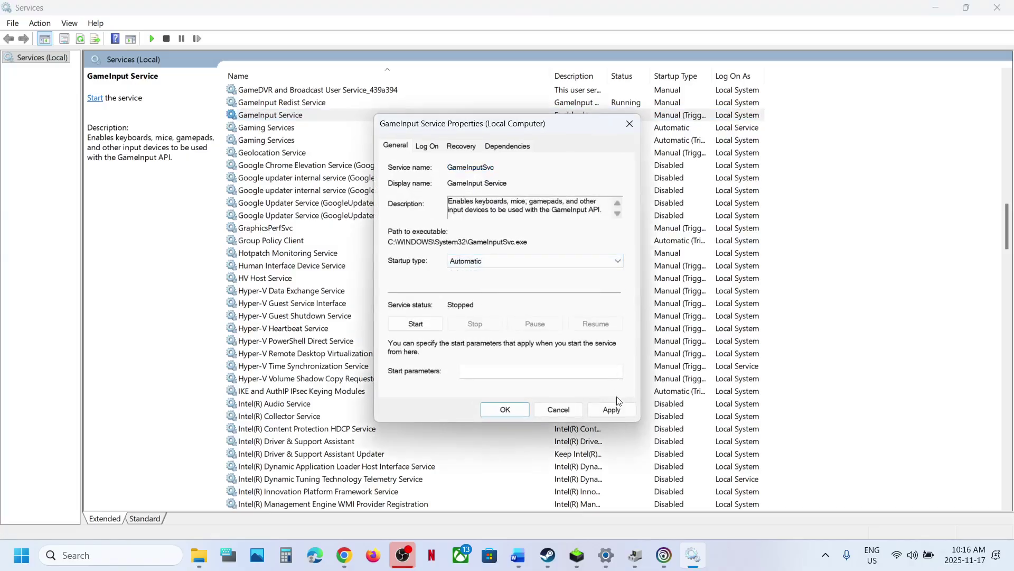
click(611, 409)
click(416, 324)
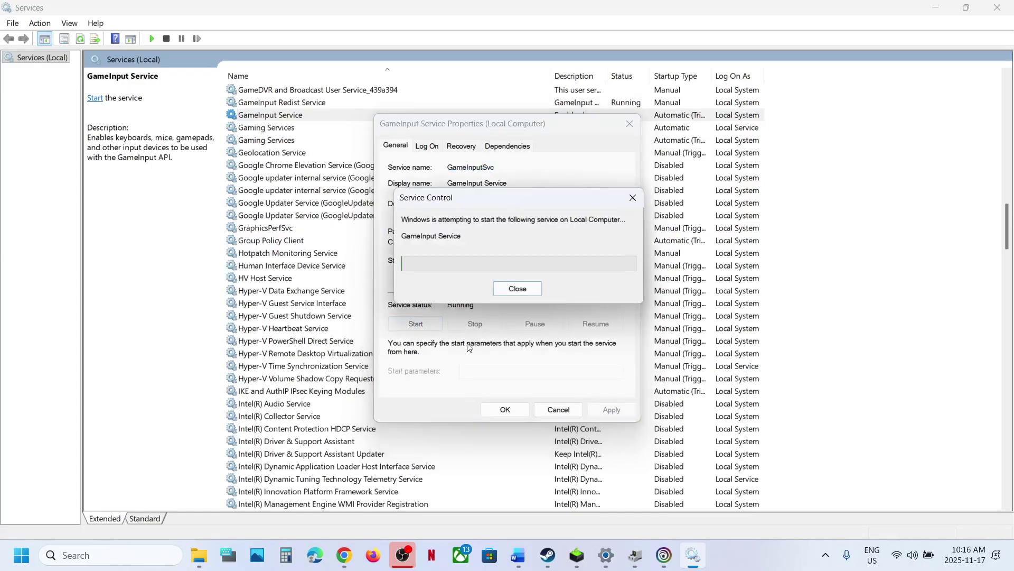
click(503, 409)
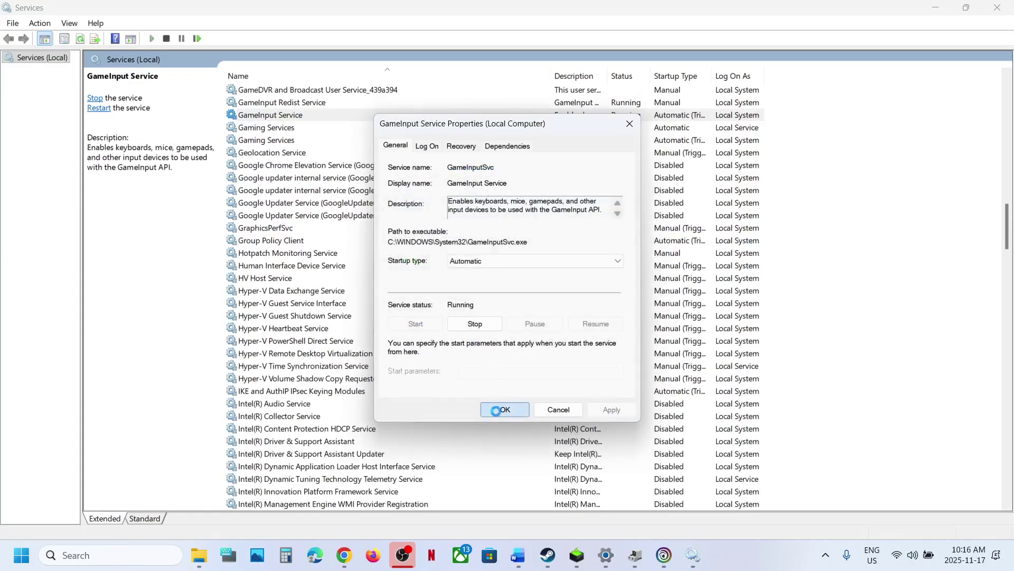
Step: Restart GameInput Service from the services list
click(287, 118)
right_click(288, 118)
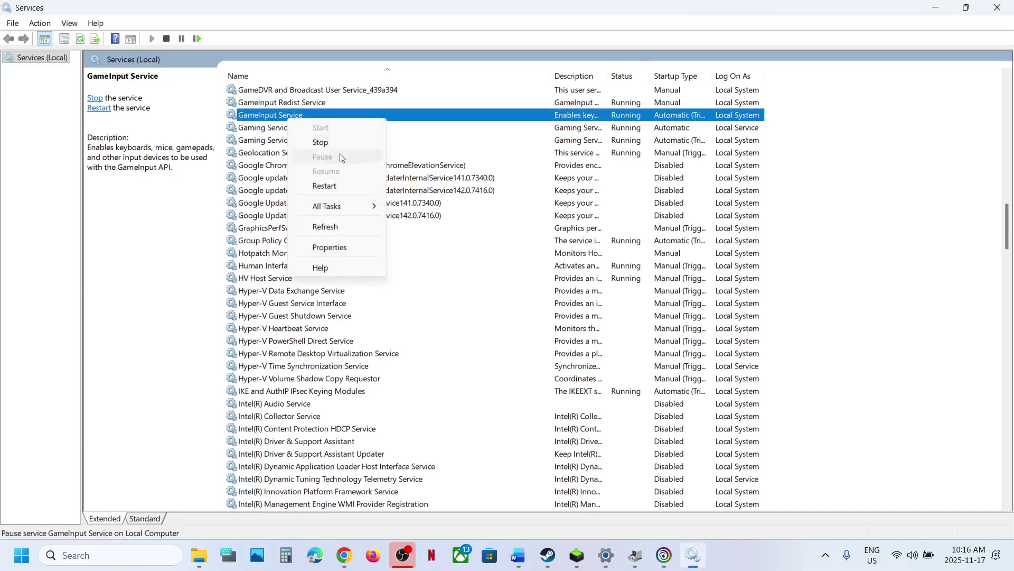
click(327, 185)
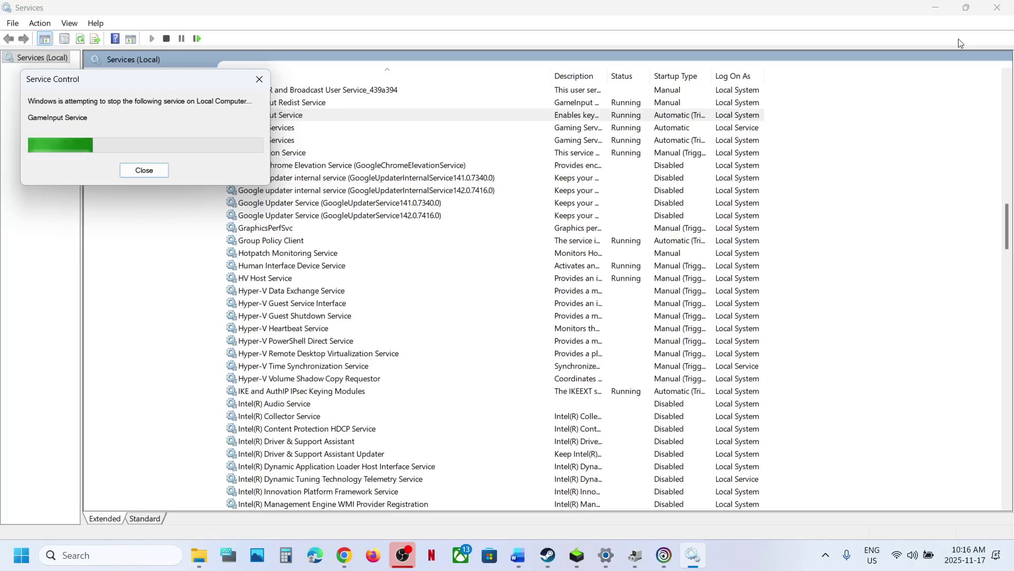
Step: Return to the Word guide and highlight Step 11's condition about having two Microsoft GameInput Services
click(520, 564)
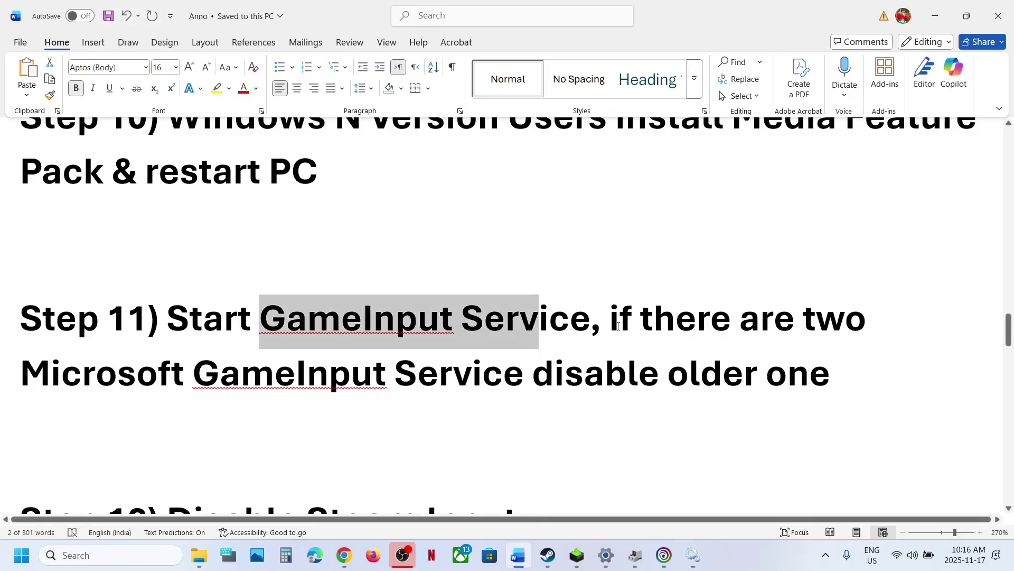
drag(618, 326, 717, 385)
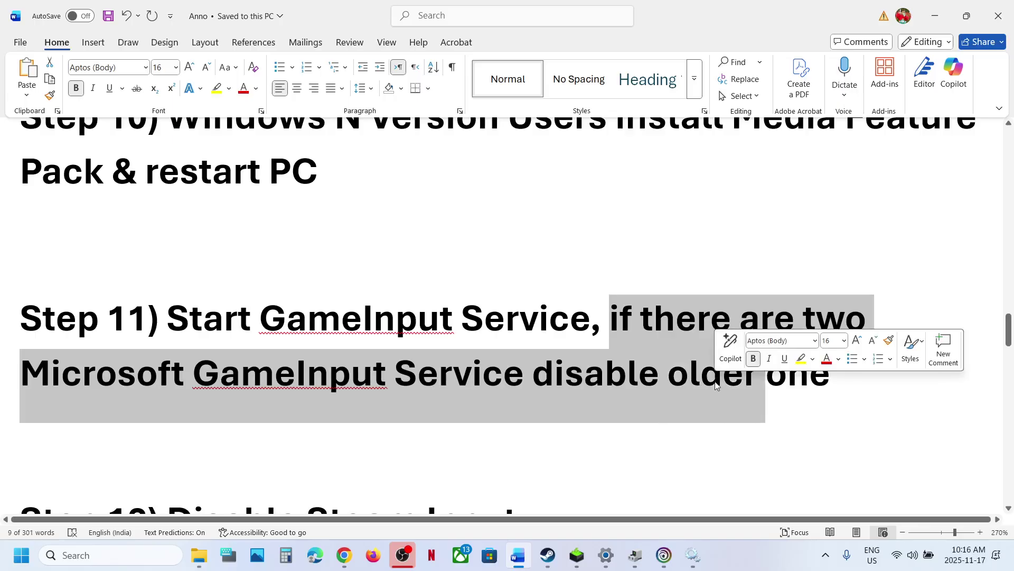
click(581, 391)
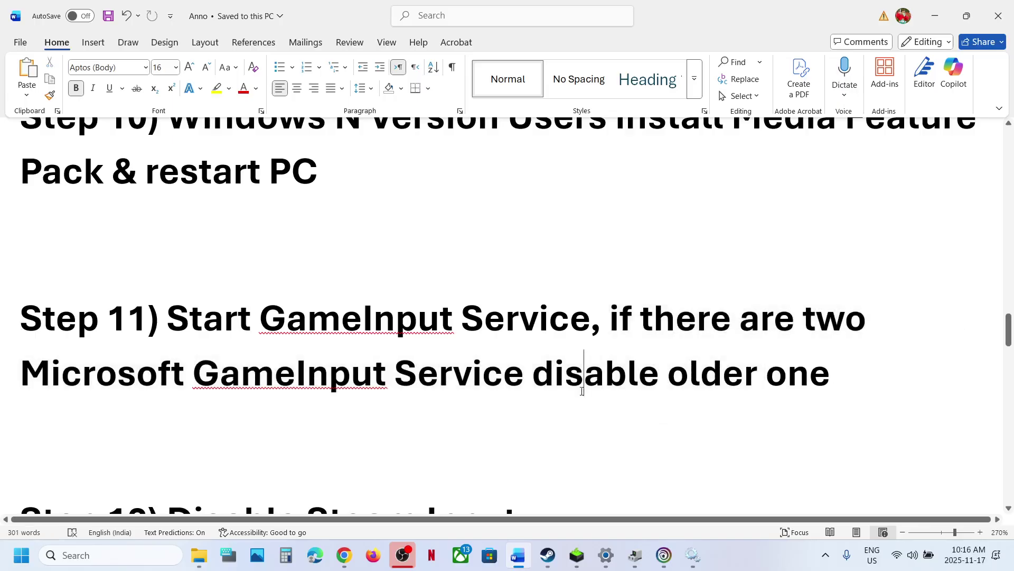
Step: Replace "disable" with "uninstall the" in Step 11 of the guide and switch back to Settings
double_click(582, 391)
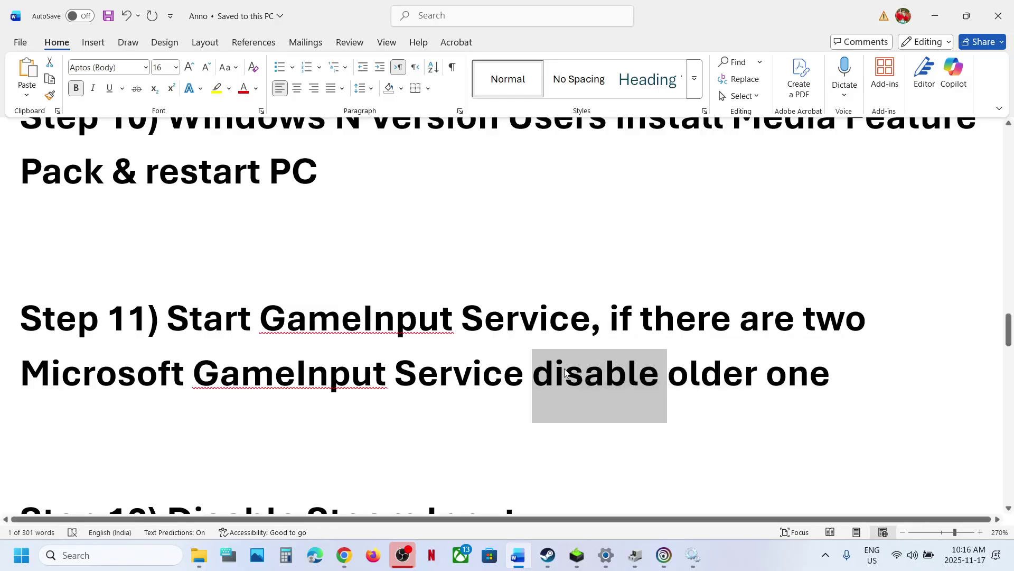
text(uninsta)
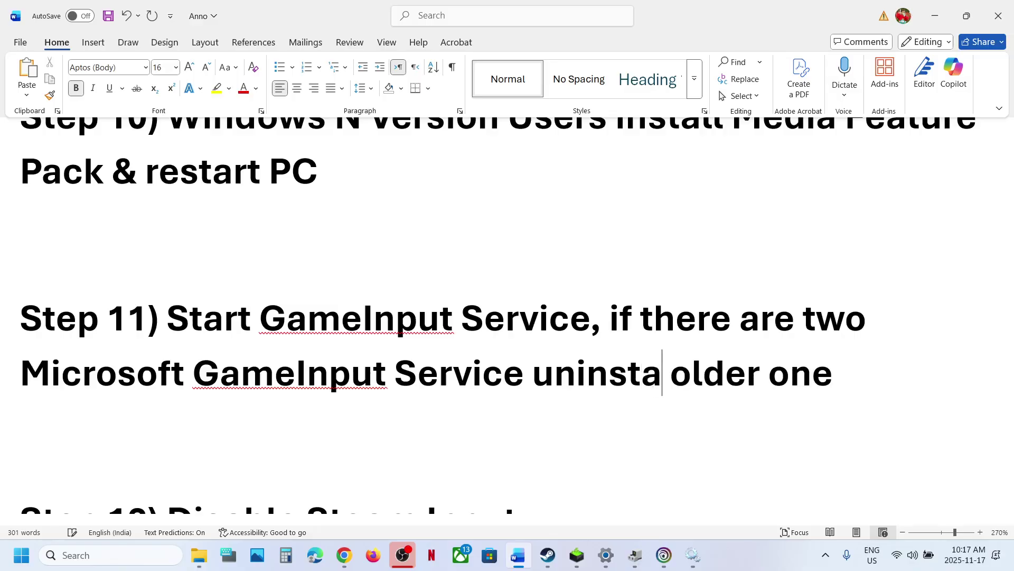
text(ll the)
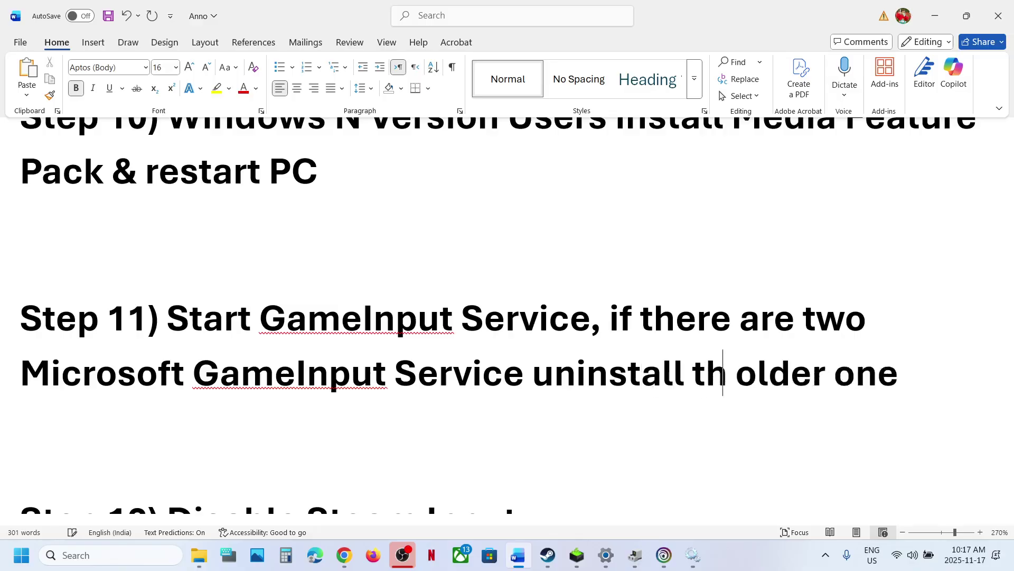
key(alt+Tab)
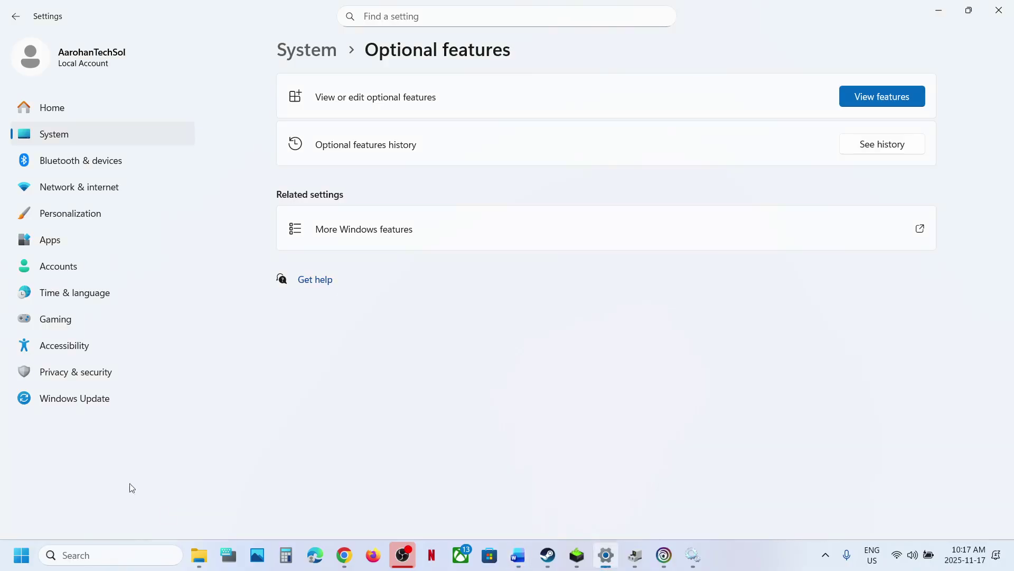
Step: Search the installed apps for "gamein" and open the Microsoft GameInput entry's options without choosing any action
click(47, 241)
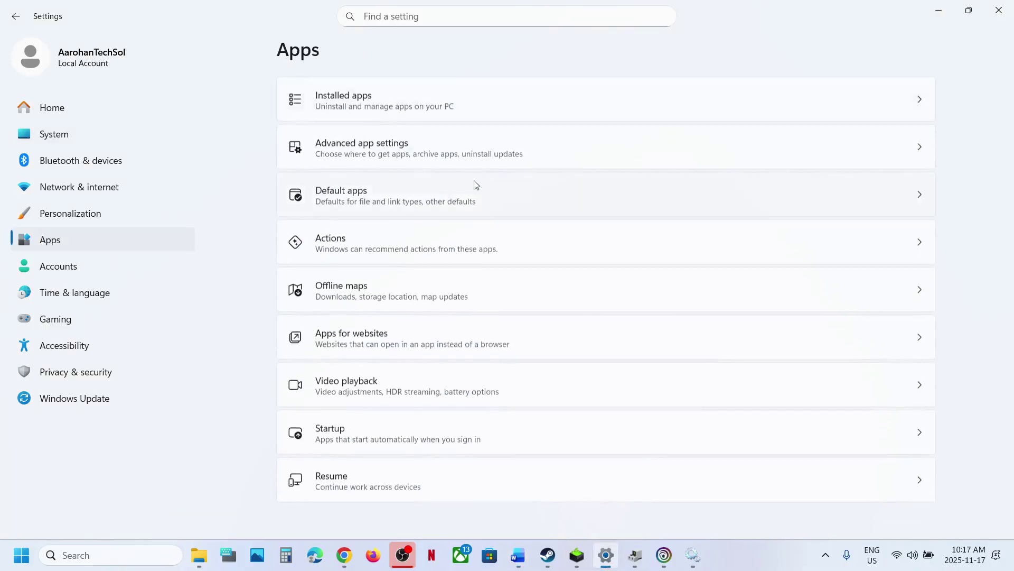
click(379, 116)
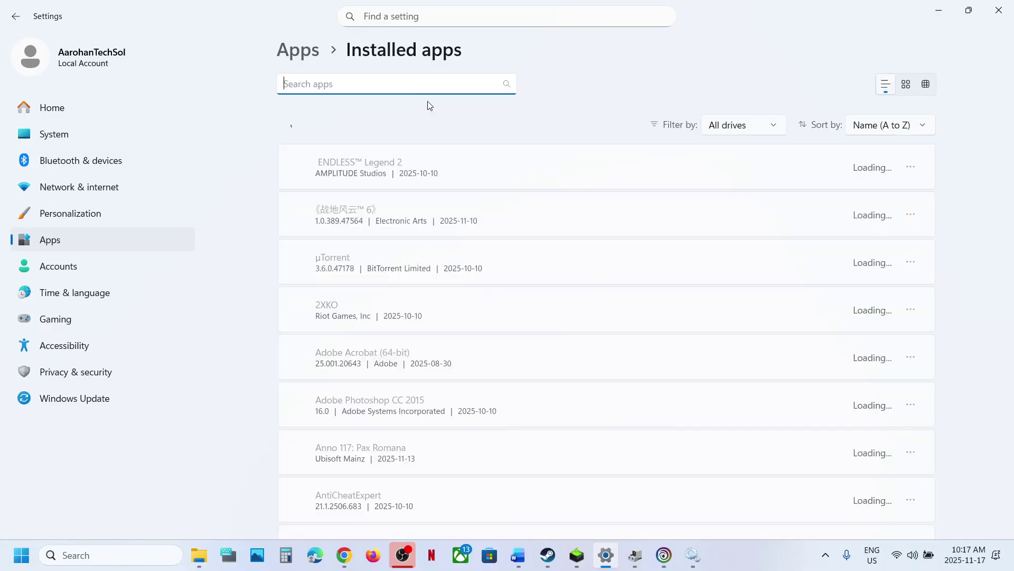
text(g)
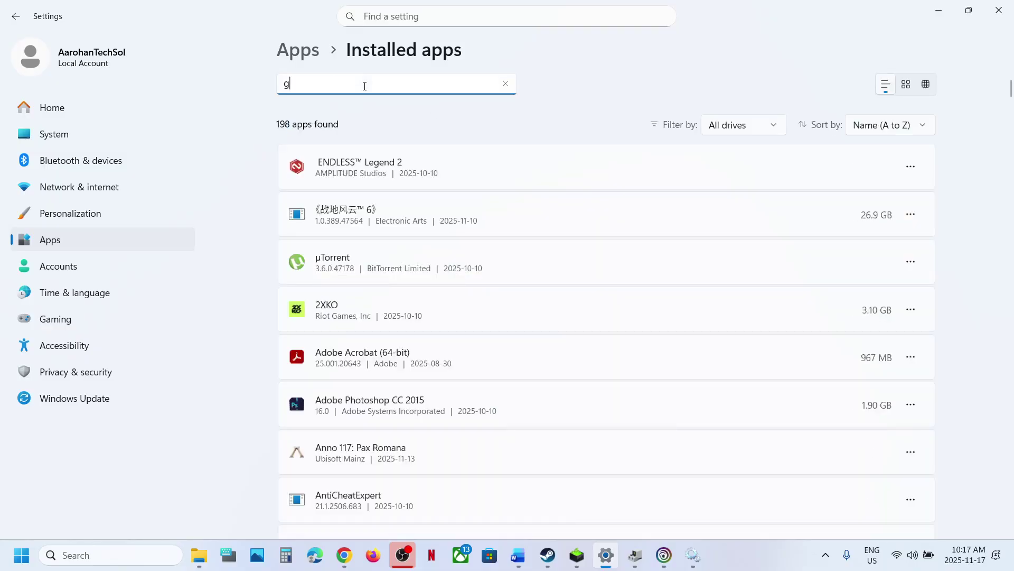
text(amein)
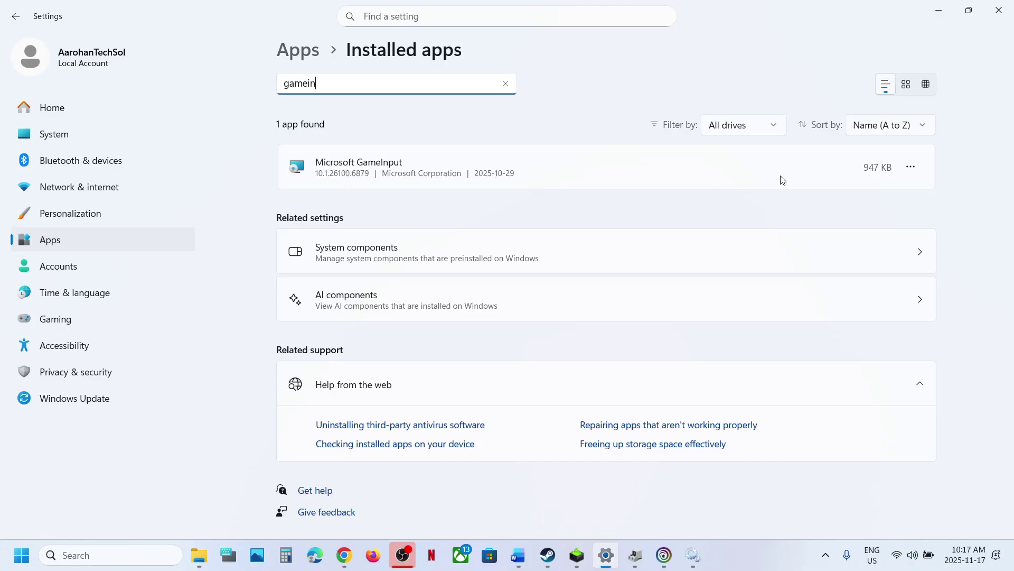
click(914, 177)
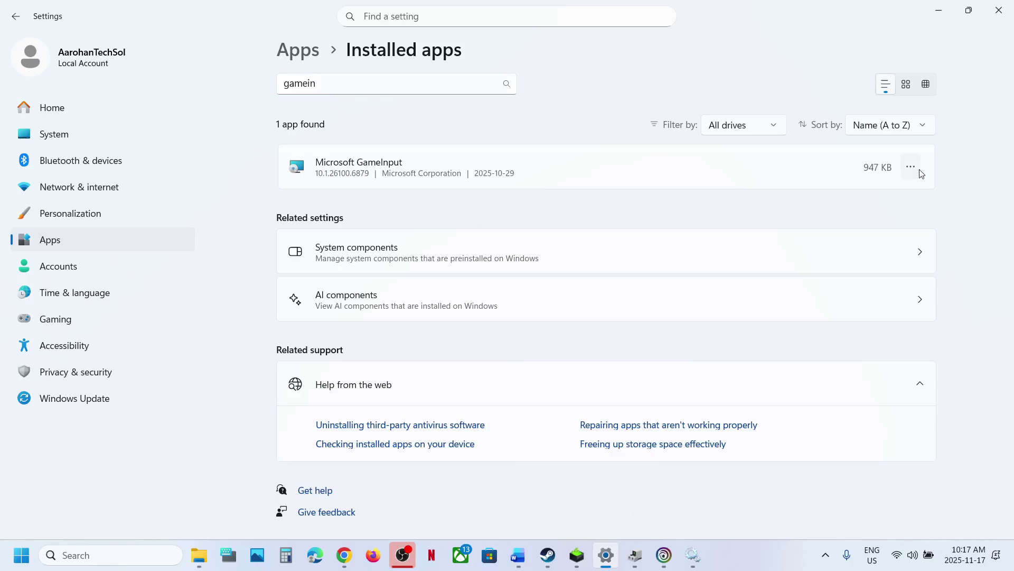
click(528, 221)
Step: Return to the Word guide and highlight Step 12's text, "Disable Steam Input"
click(518, 555)
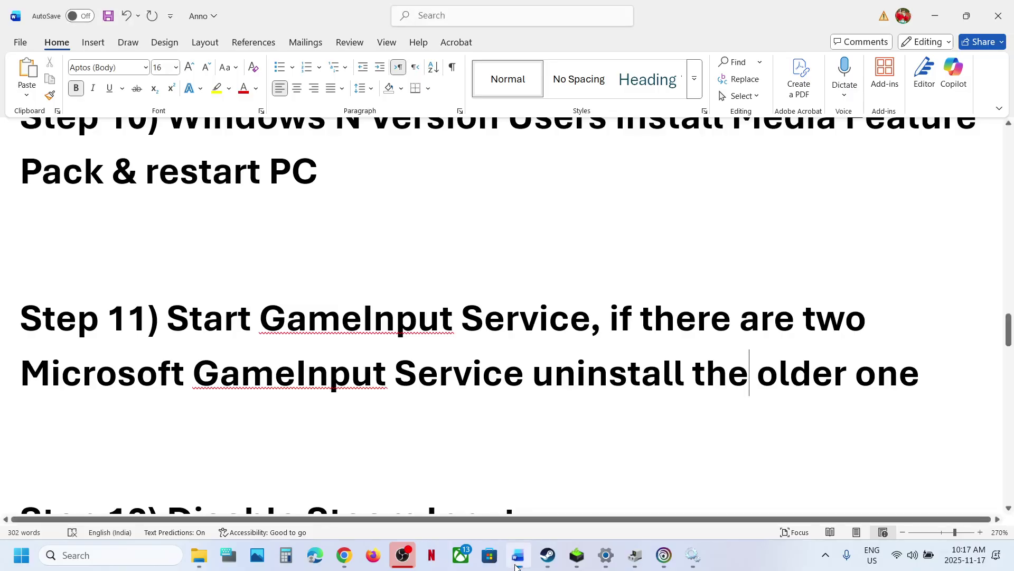
scroll(334, 400, down, 3)
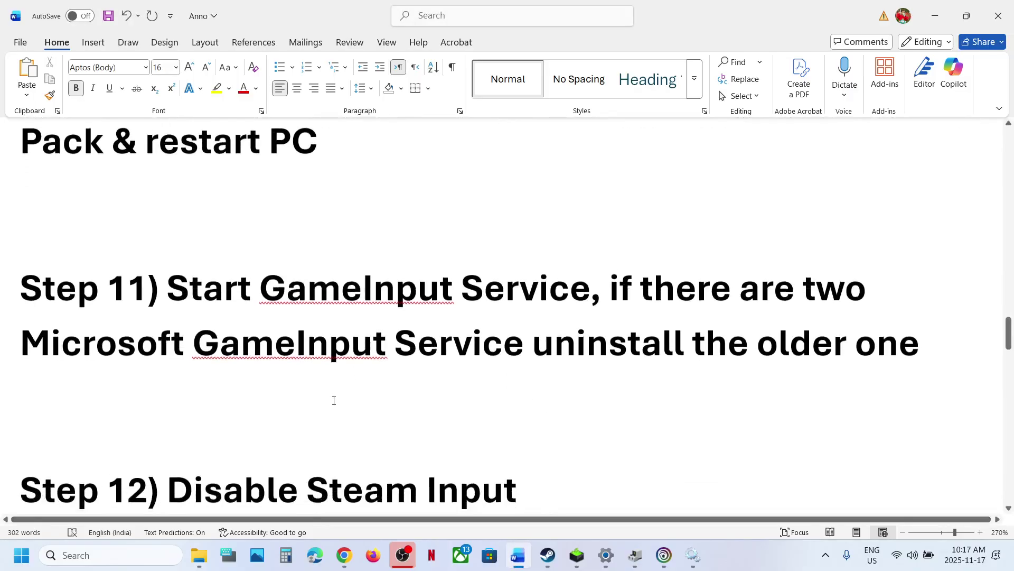
drag(168, 414, 644, 413)
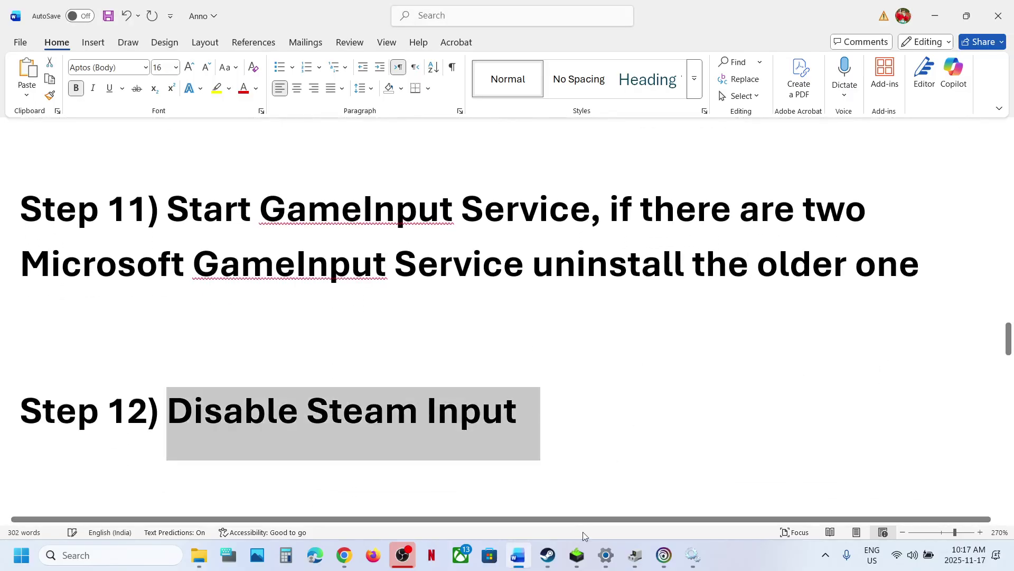
Step: Switch to Steam and set the controller override for Anno 117: Pax Romana to Disable Steam Input
click(548, 555)
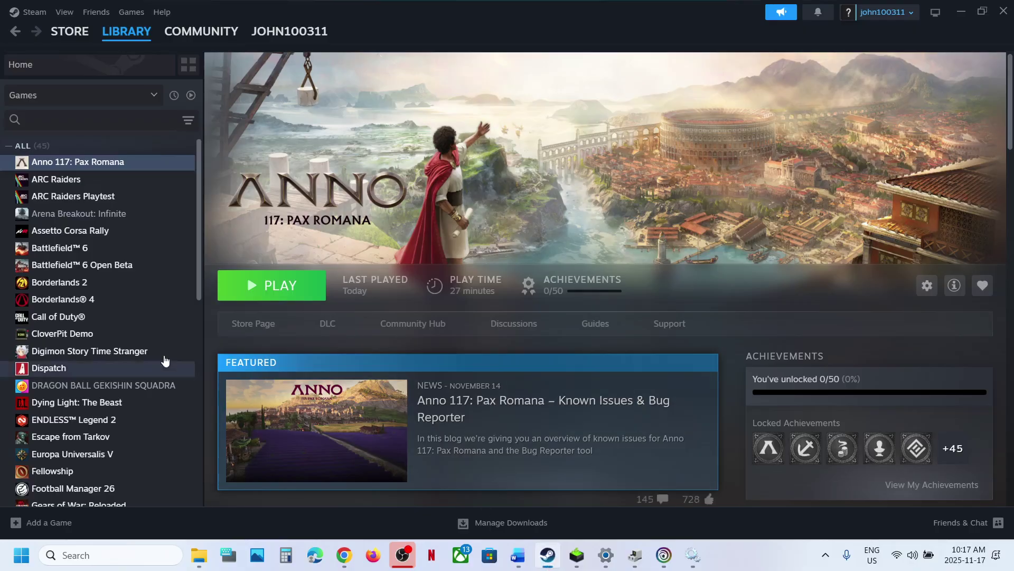
right_click(106, 161)
click(175, 262)
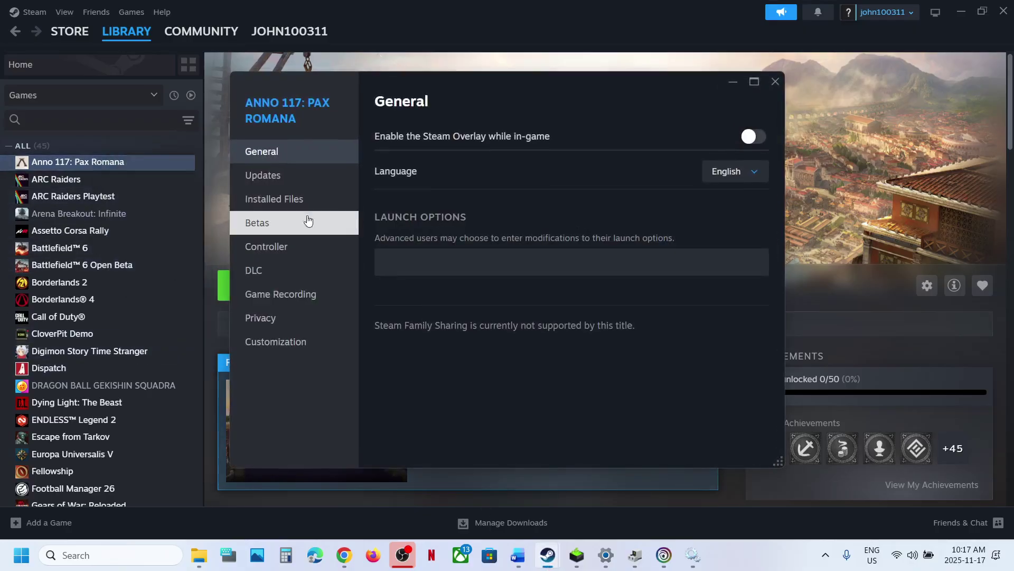
click(294, 256)
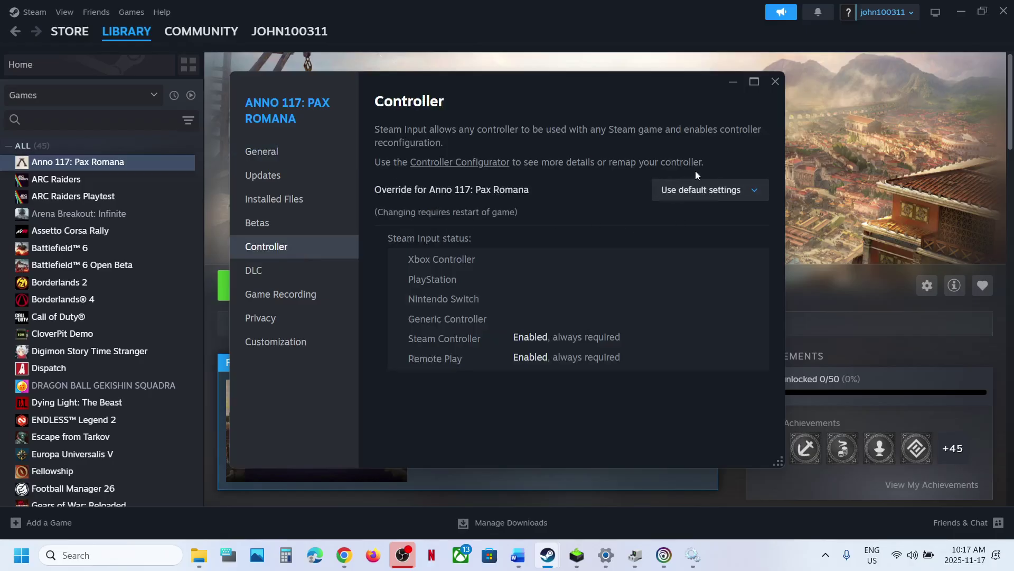
click(694, 189)
click(713, 221)
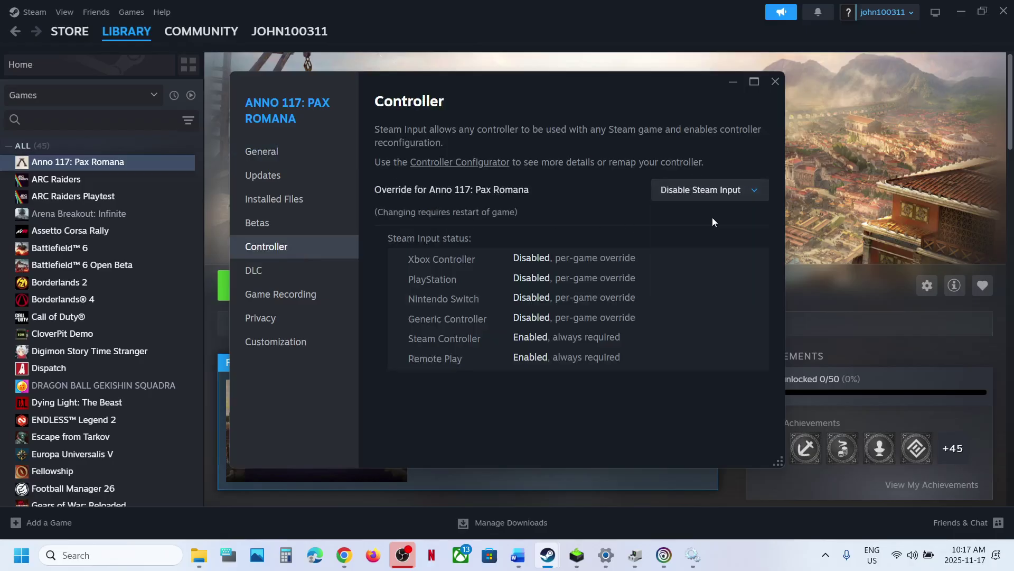
Step: Set the controller override back to Use default settings and close the game's properties
click(732, 191)
click(697, 254)
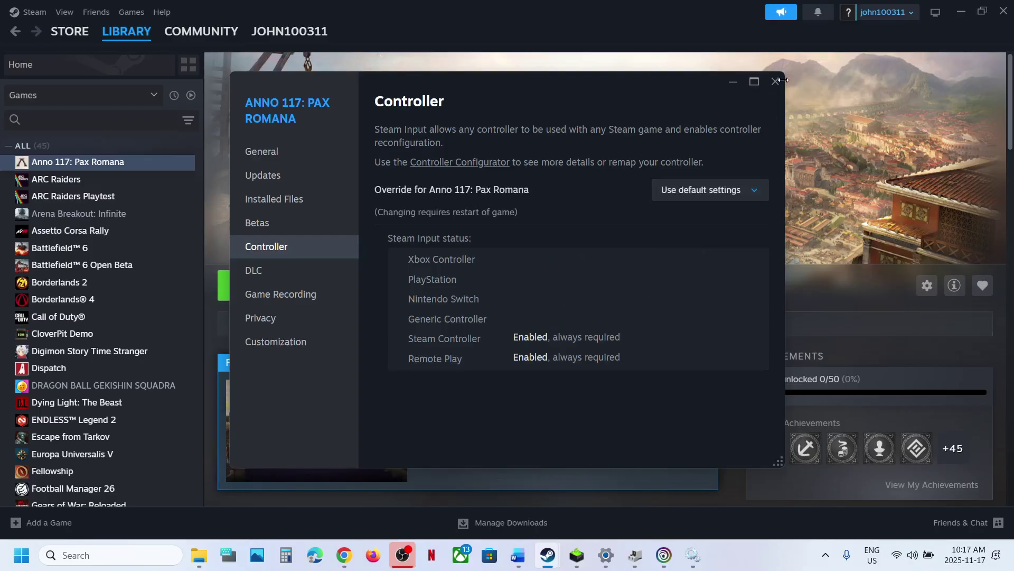
click(775, 81)
Step: Return to the Word guide and highlight Step 13's advice about backing up the Support folder and putting the original back
click(528, 566)
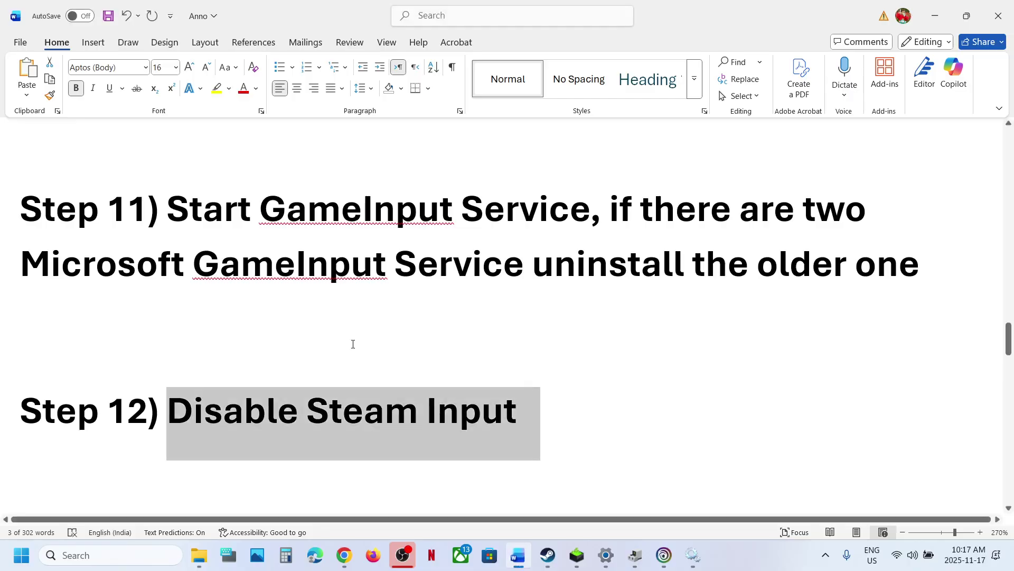
scroll(350, 341, down, 3)
drag(198, 351, 736, 400)
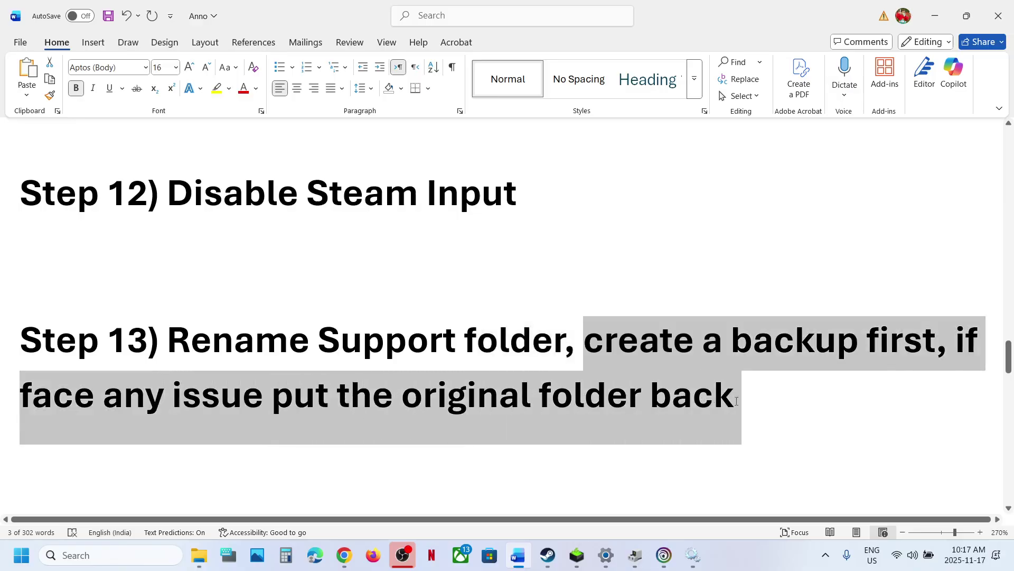
Step: Switch to Steam and browse the local files of Anno 117: Pax Romana
click(548, 554)
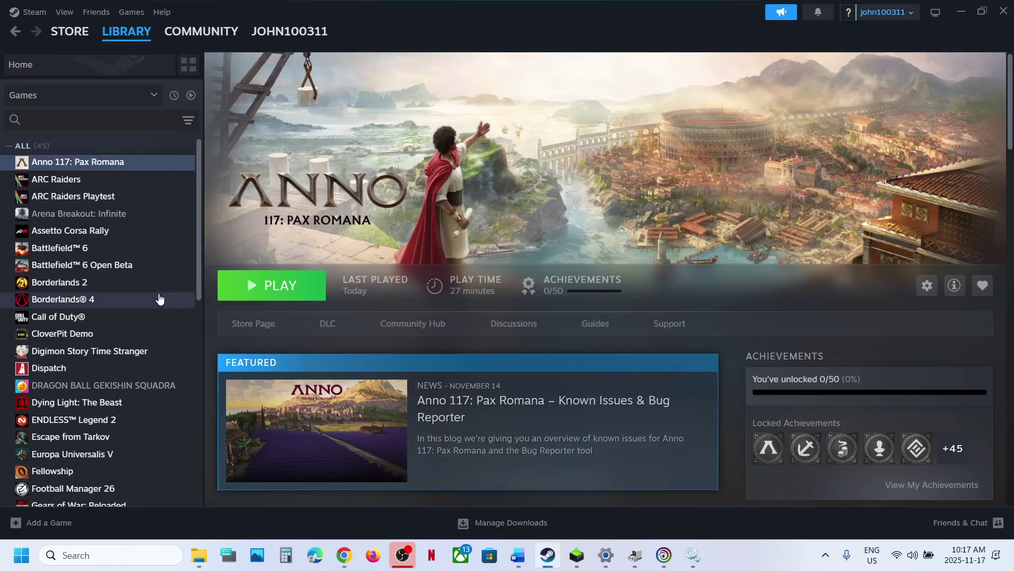
right_click(114, 162)
mouse_move(141, 241)
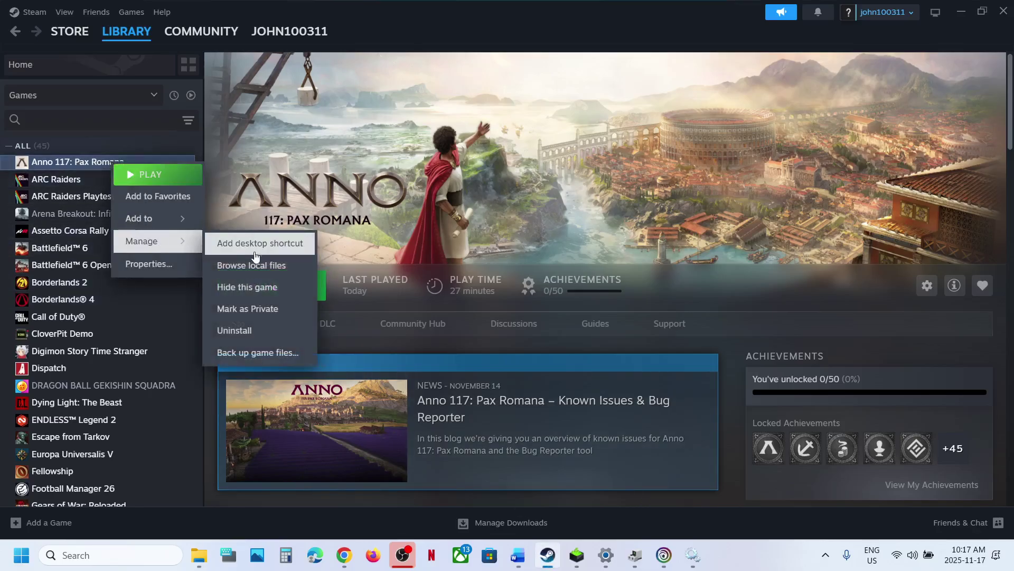
click(253, 264)
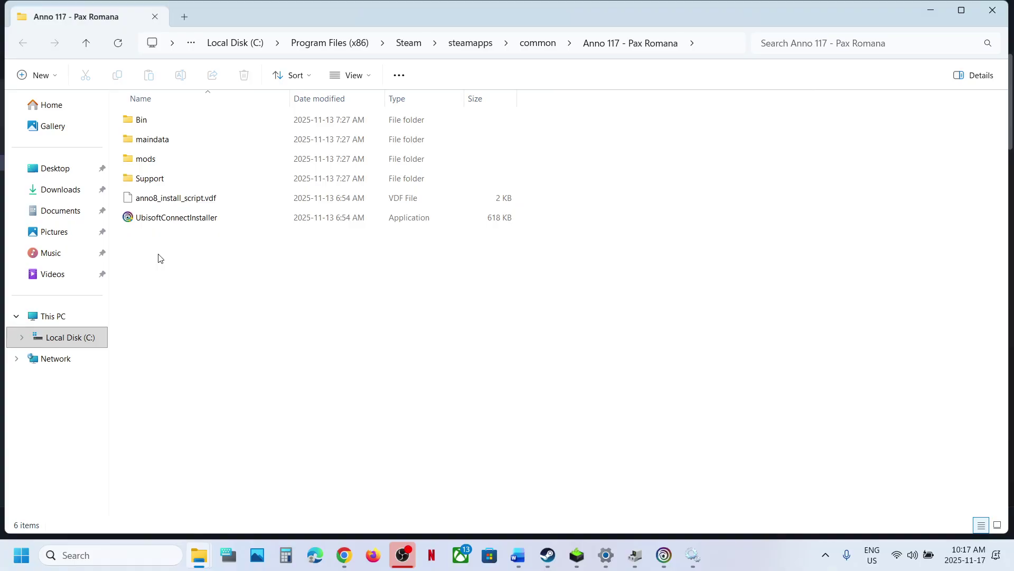
Step: Copy the Support folder to an empty area of the desktop as a backup and return to the game folder
right_click(159, 177)
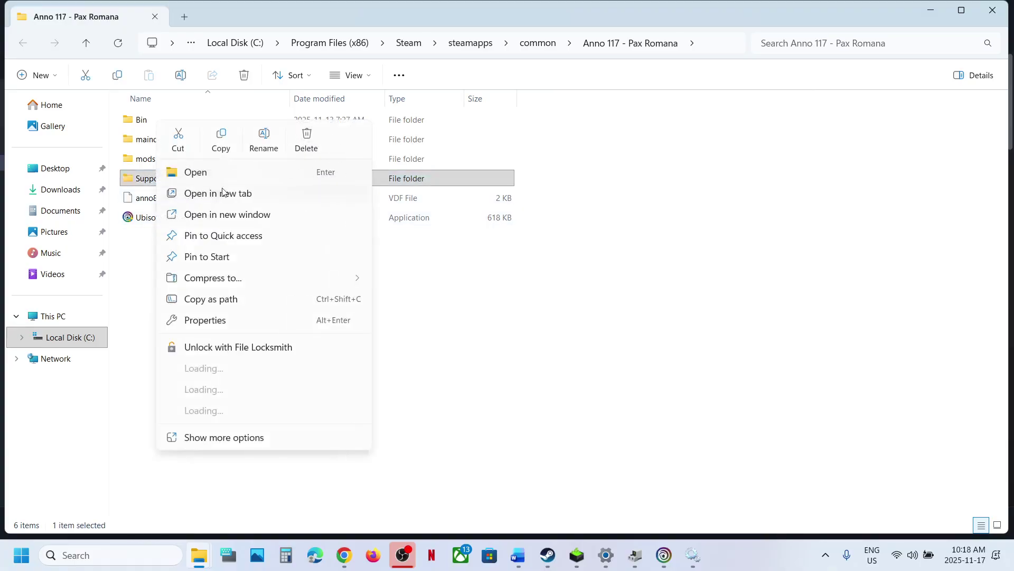
click(223, 144)
key(super+d)
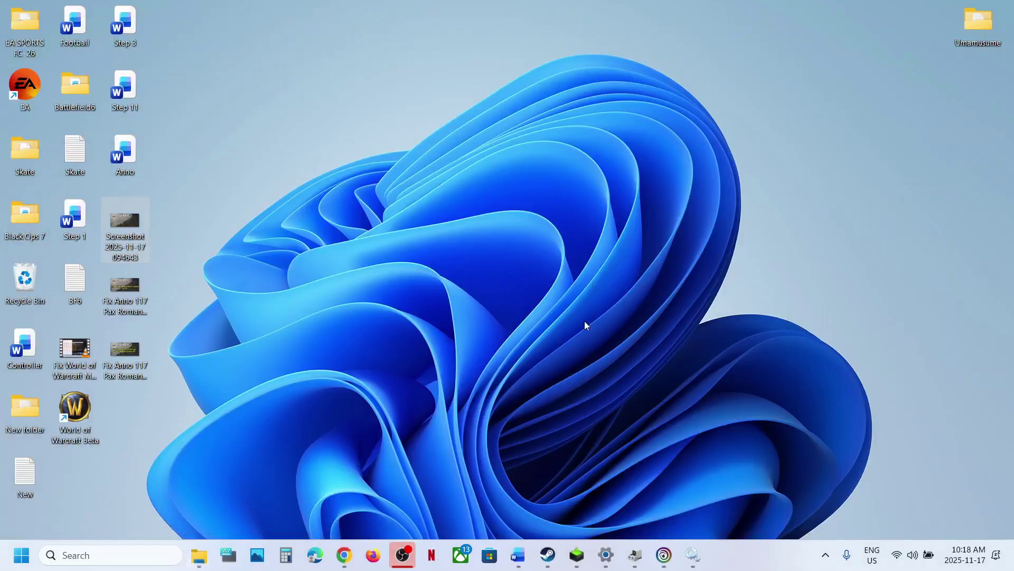
key(ctrl+v)
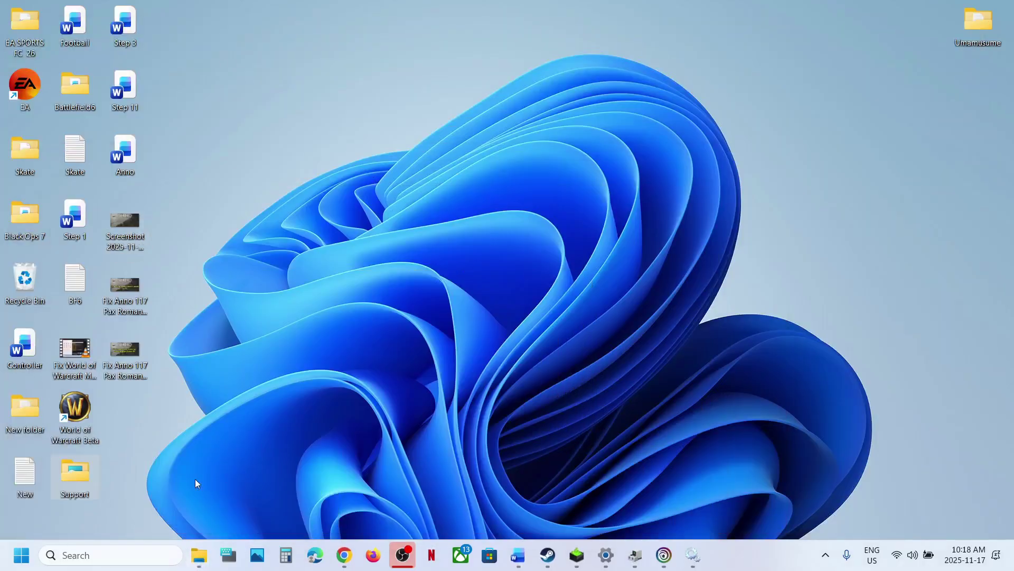
drag(86, 477, 634, 206)
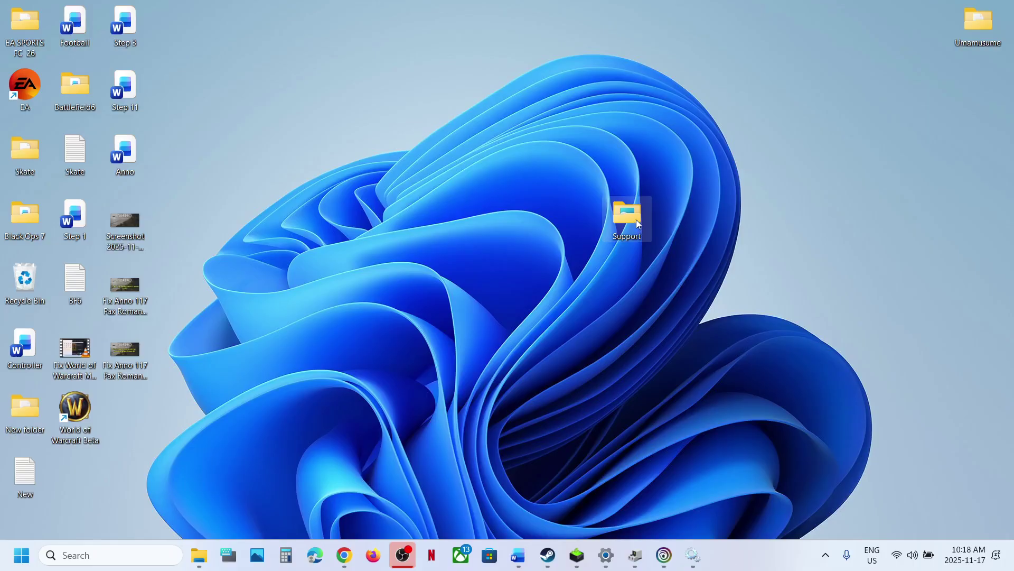
key(super+d)
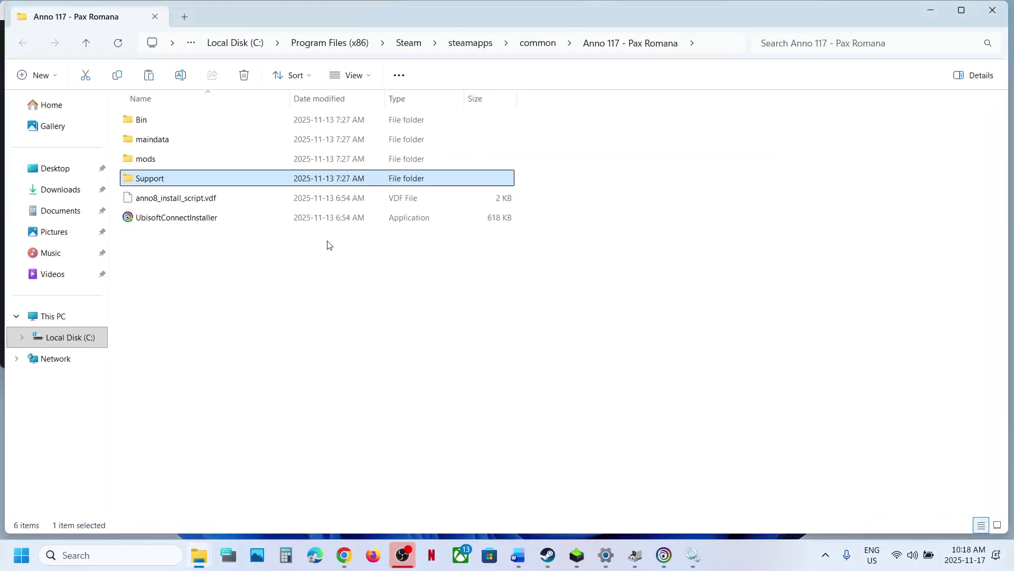
Step: Rename the Support folder in the game's installation folder as Support.old
right_click(150, 177)
click(303, 138)
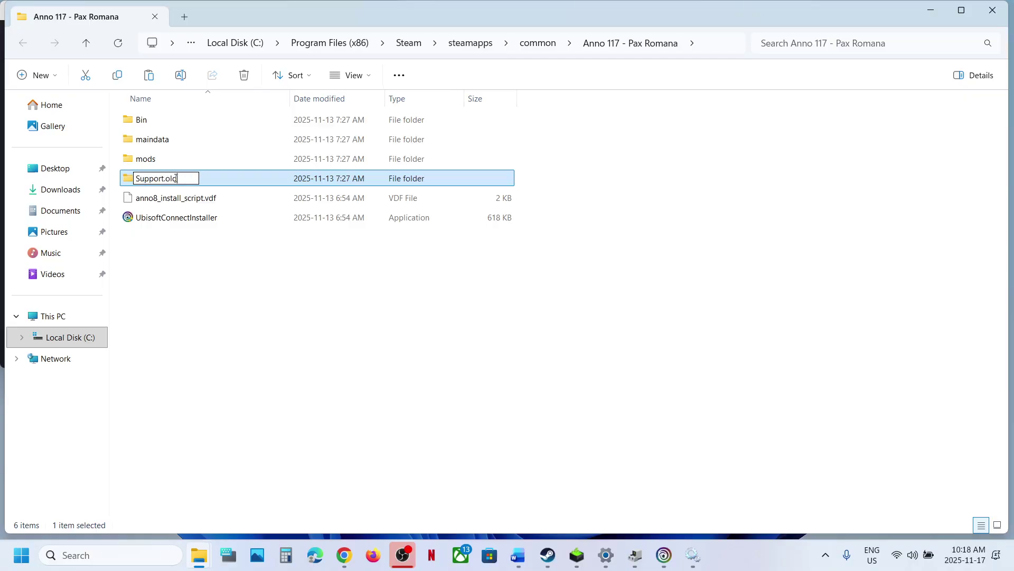
text(.old)
click(250, 294)
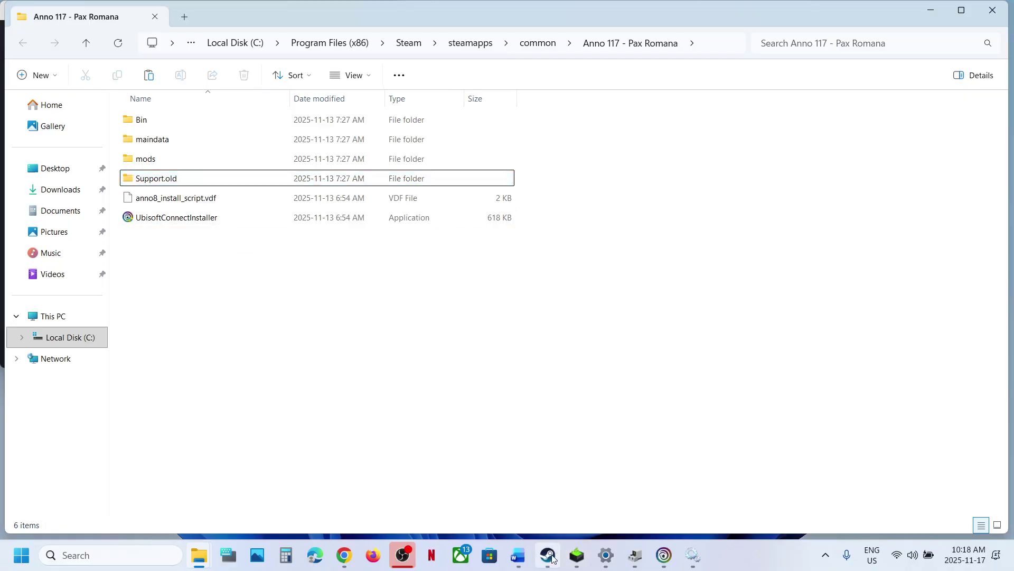
Step: Examine the Support backup on the desktop and the renamed folder in the game's installation folder, ending in Steam
click(551, 557)
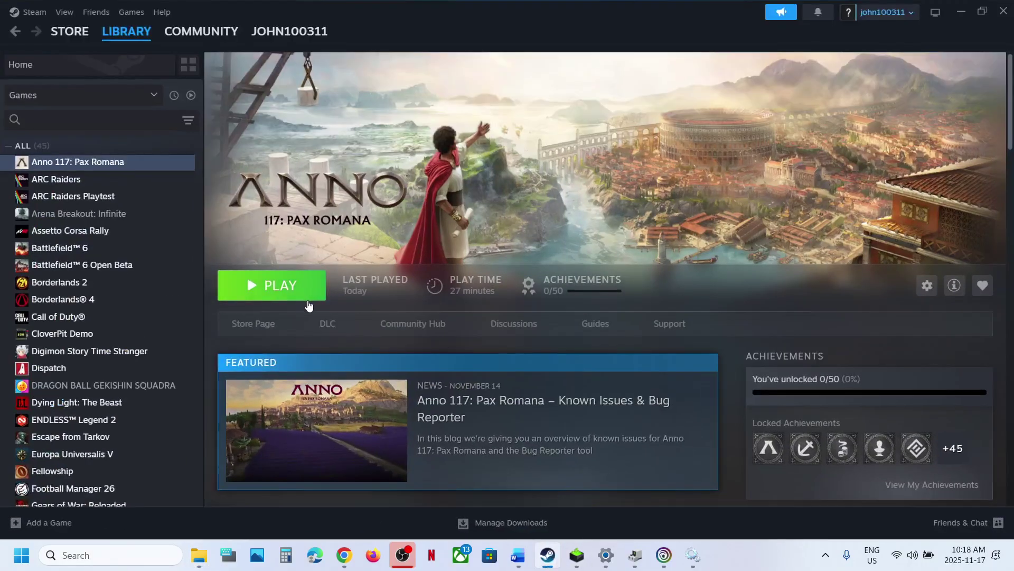
key(super+d)
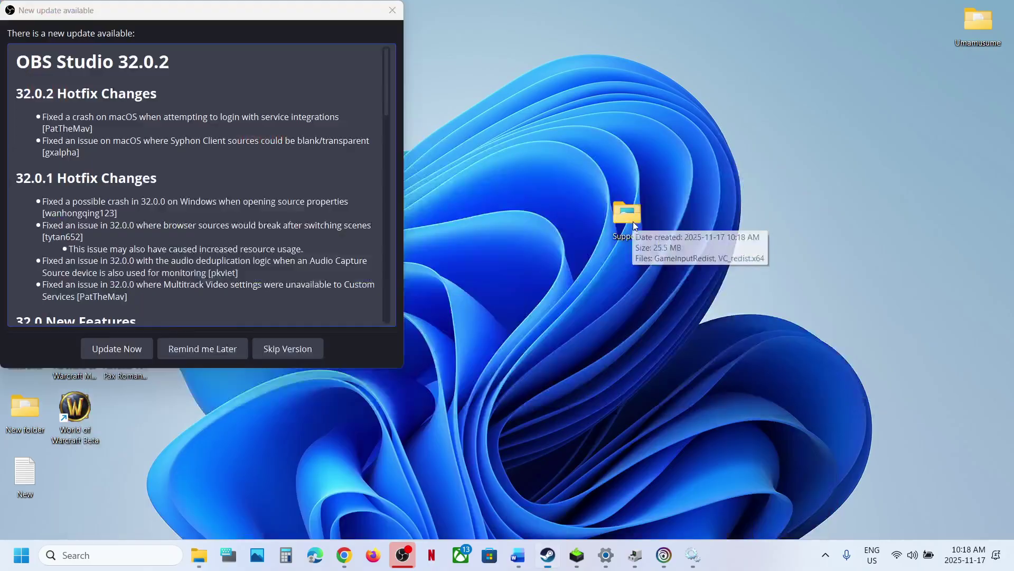
key(super+d)
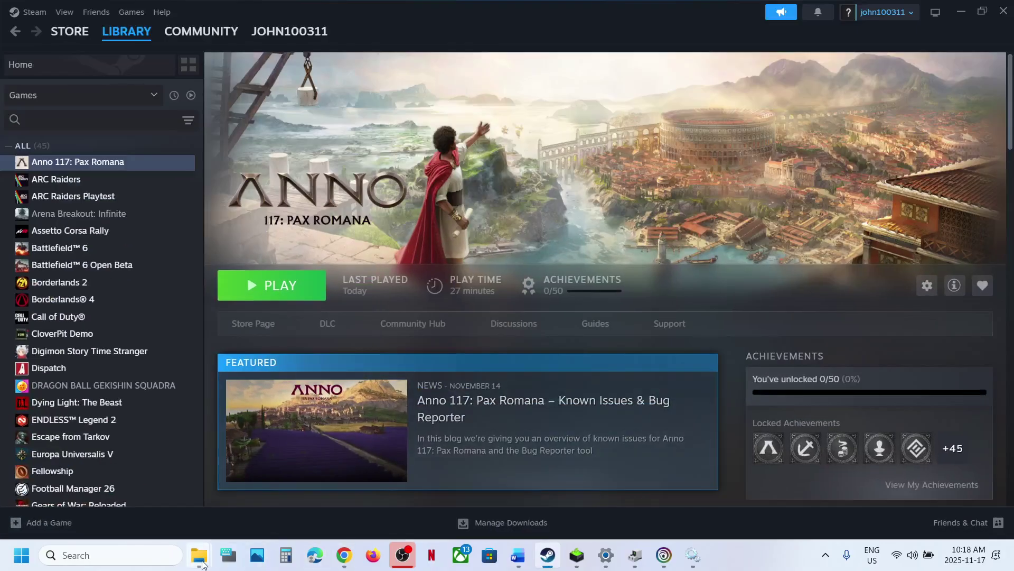
mouse_move(201, 561)
click(261, 492)
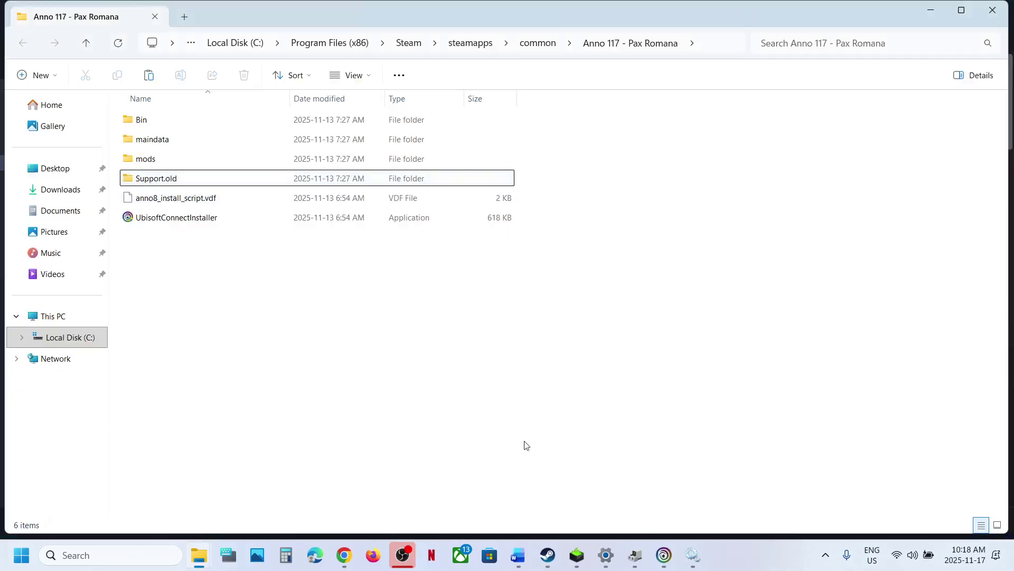
click(557, 565)
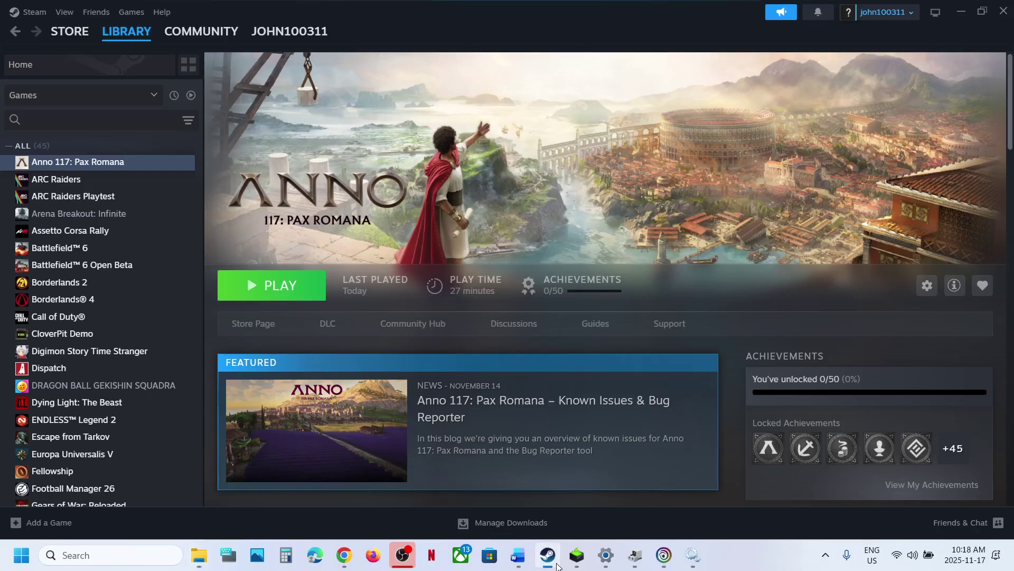
Step: Return to the Word guide and read Step 14 about the -dx11/-dx12 launch options
mouse_move(518, 554)
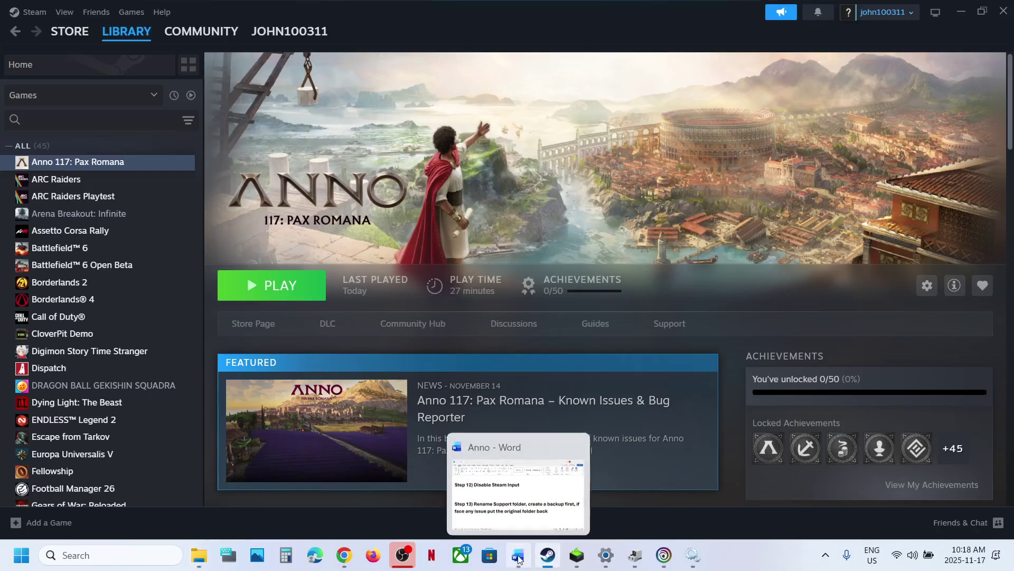
click(519, 491)
scroll(445, 415, down, 5)
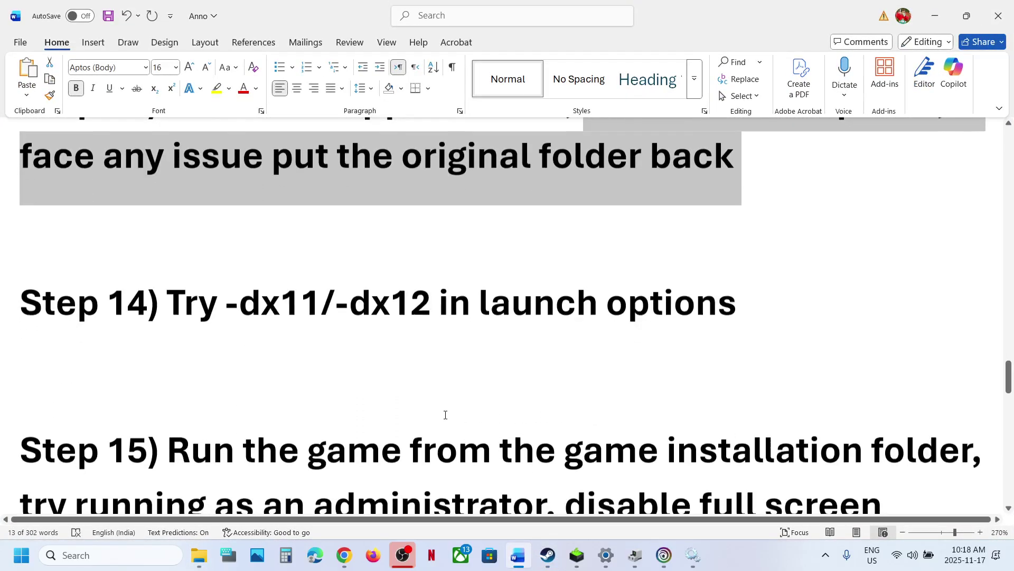
scroll(445, 414, up, 3)
Step: Switch to Steam and set the launch options of Anno 117: Pax Romana to -dx11
click(551, 552)
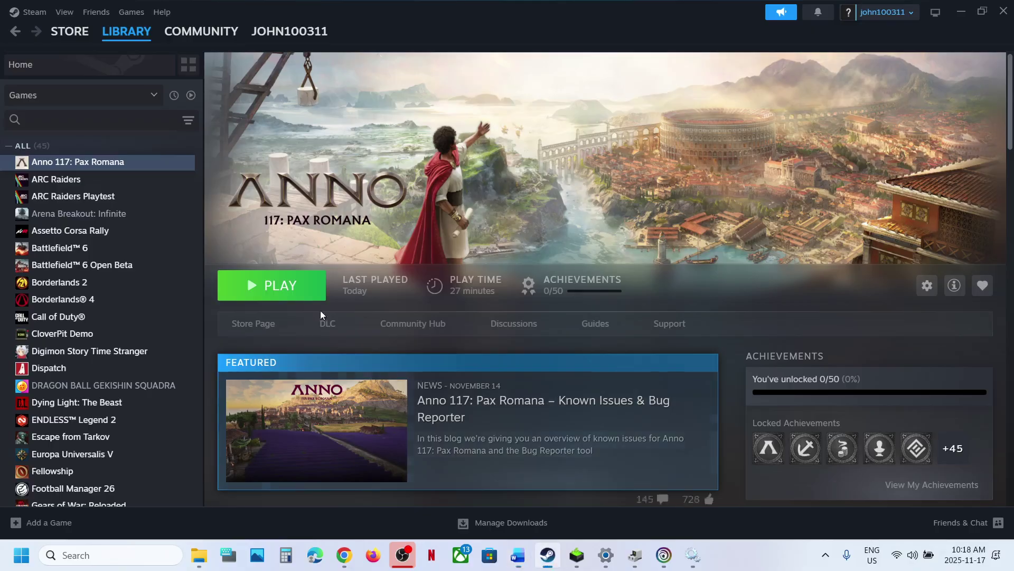
right_click(102, 167)
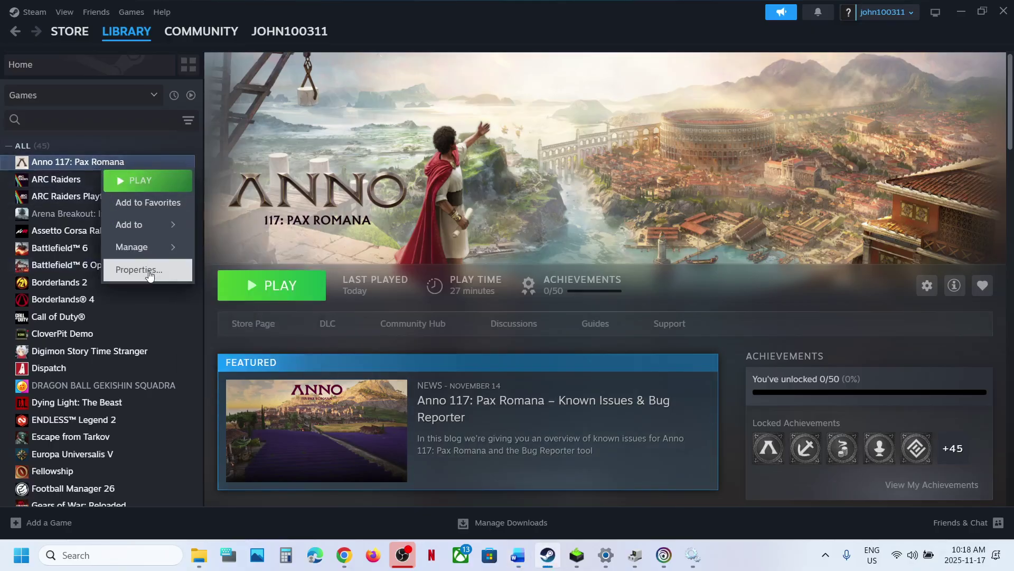
click(143, 267)
click(432, 260)
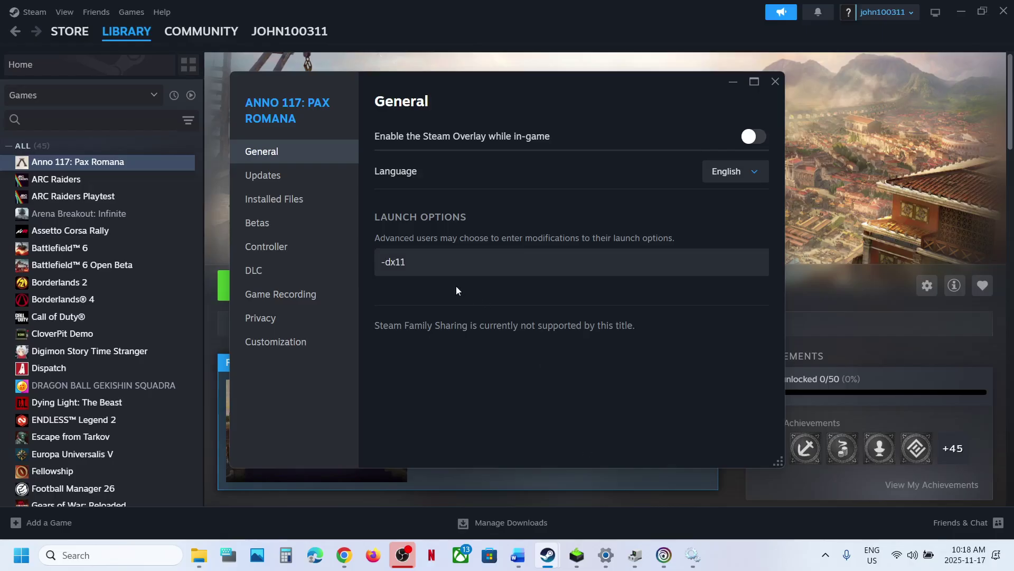
Step: Change the launch options of Anno 117: Pax Romana to -dx12 and close its properties
click(435, 264)
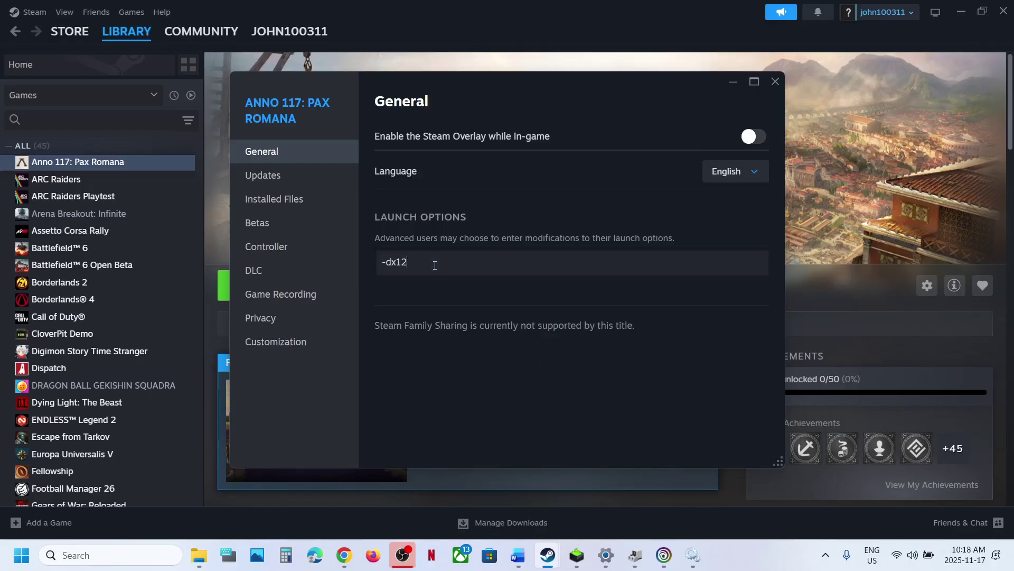
click(437, 259)
key(ctrl+a)
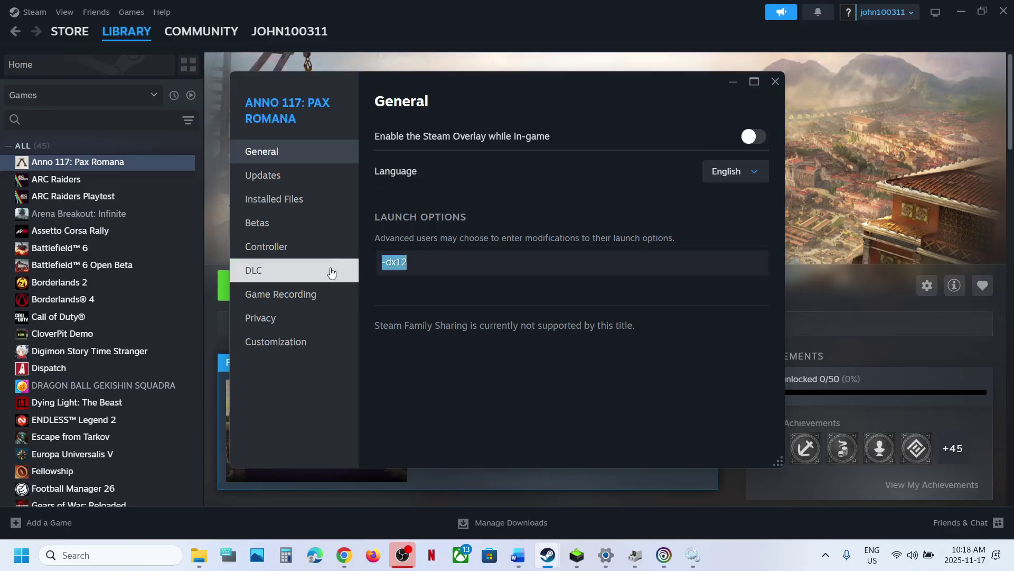
click(775, 81)
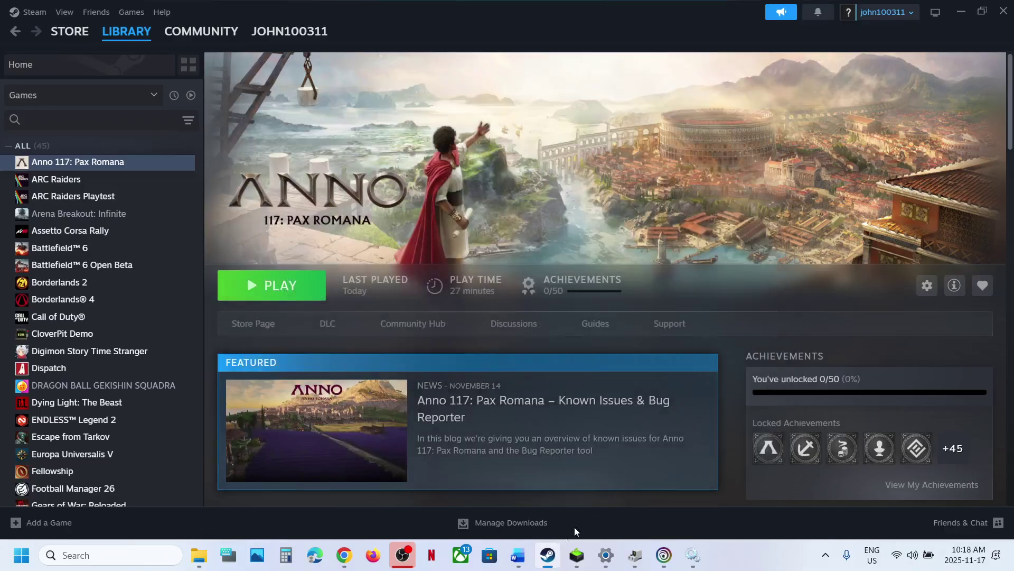
Step: Read Step 15 in the Word guide and open the local files folder of Anno 117: Pax Romana from Steam
click(518, 555)
scroll(413, 320, down, 5)
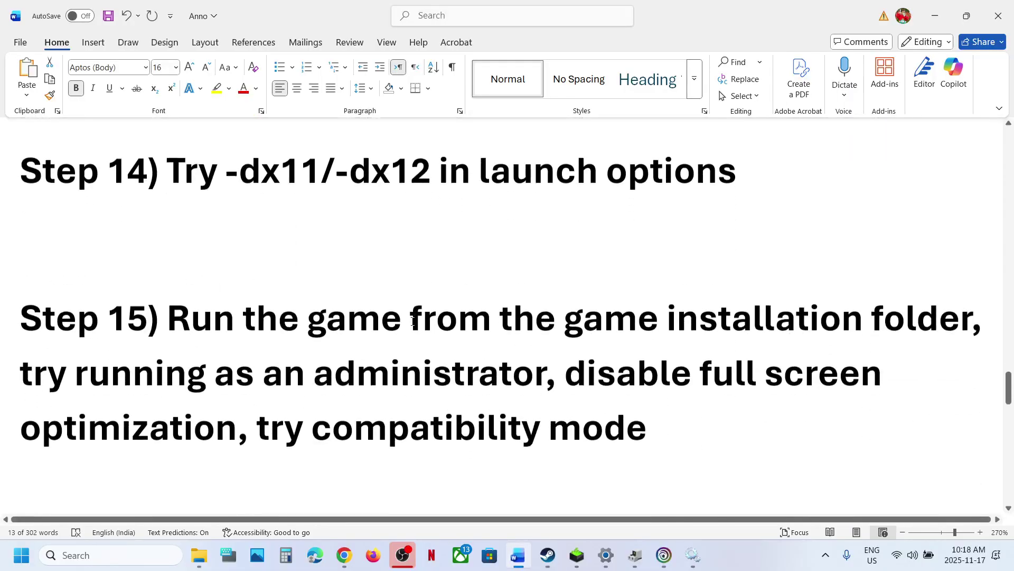
click(547, 555)
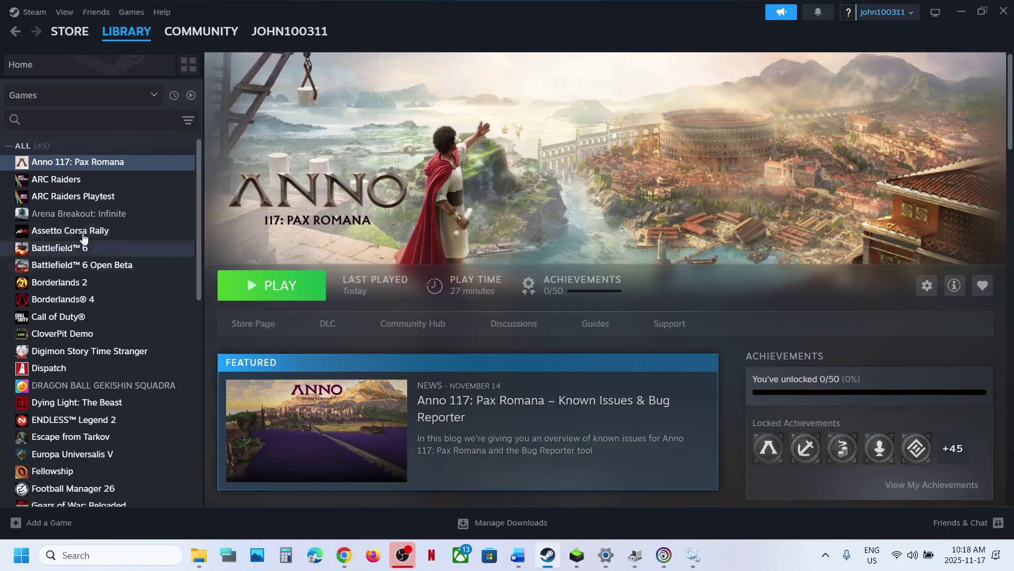
right_click(85, 164)
mouse_move(127, 247)
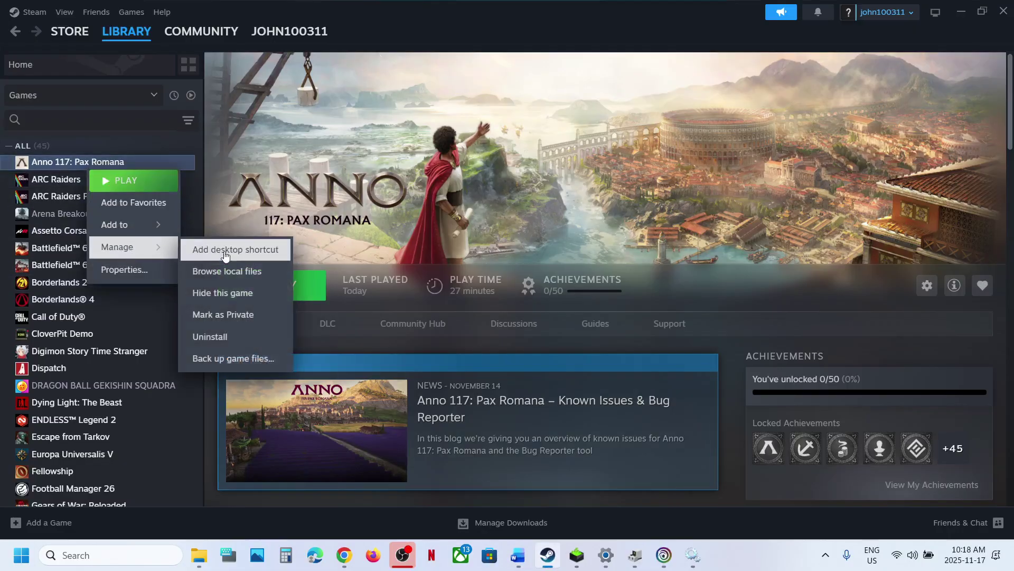
click(225, 270)
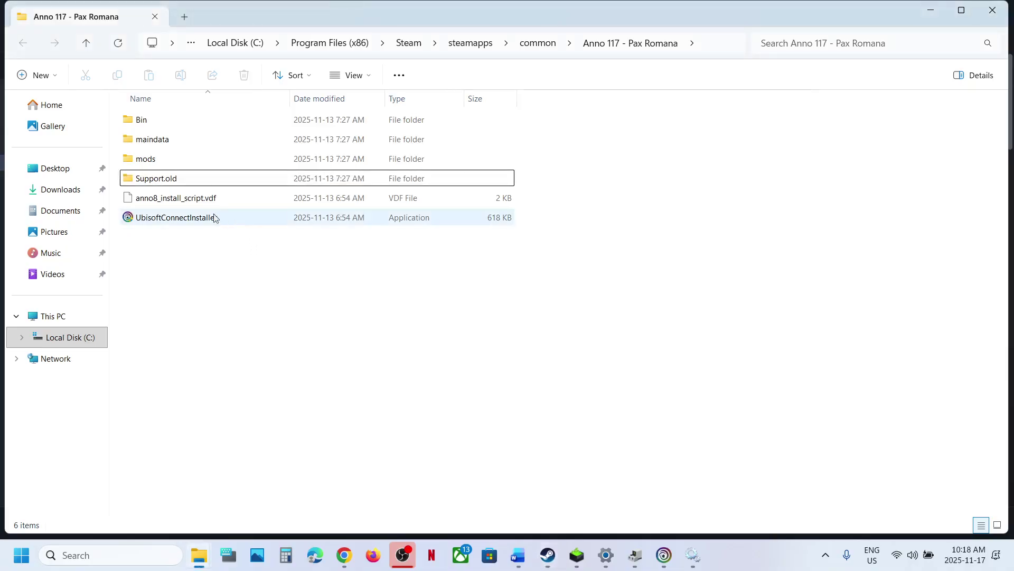
Step: Set the Anno117 application in the Bin\Win64 folder to run as an administrator
click(150, 120)
double_click(150, 120)
double_click(149, 119)
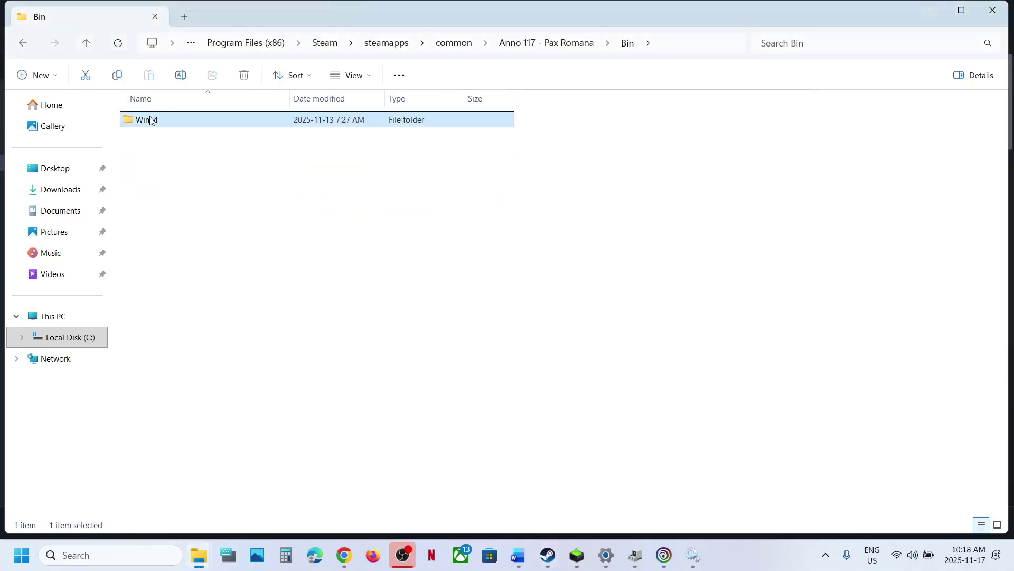
click(162, 180)
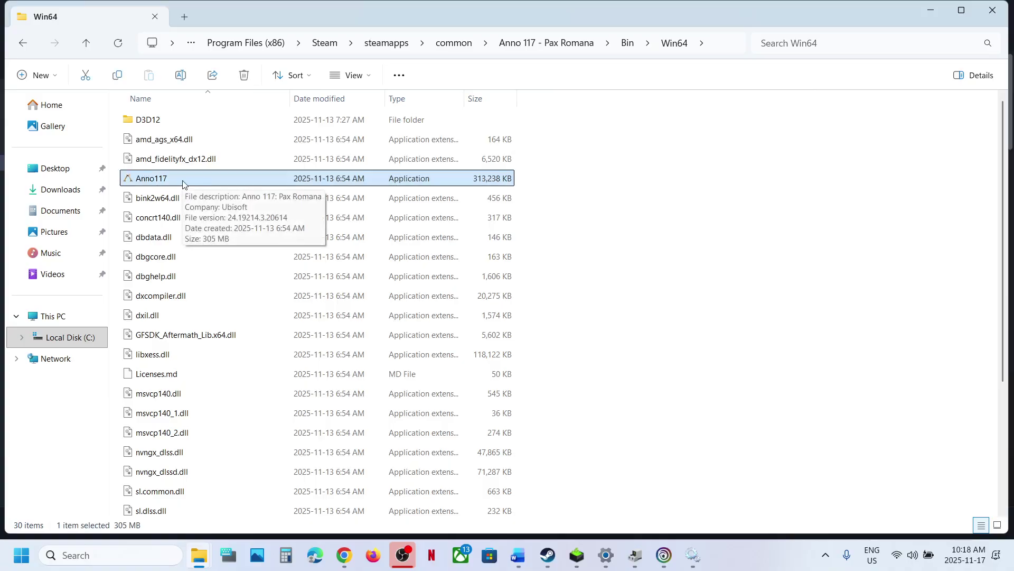
right_click(184, 179)
click(263, 319)
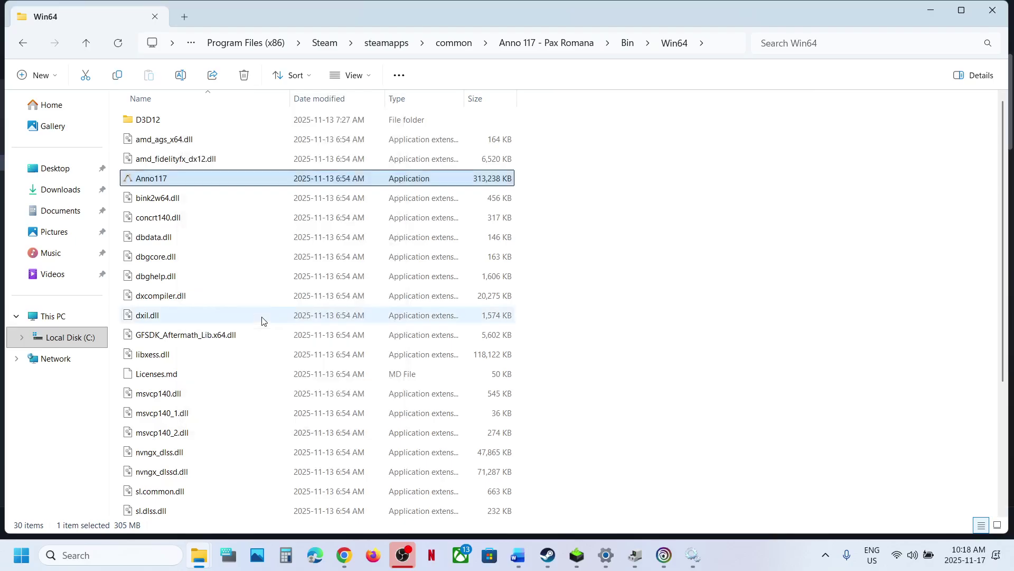
click(319, 208)
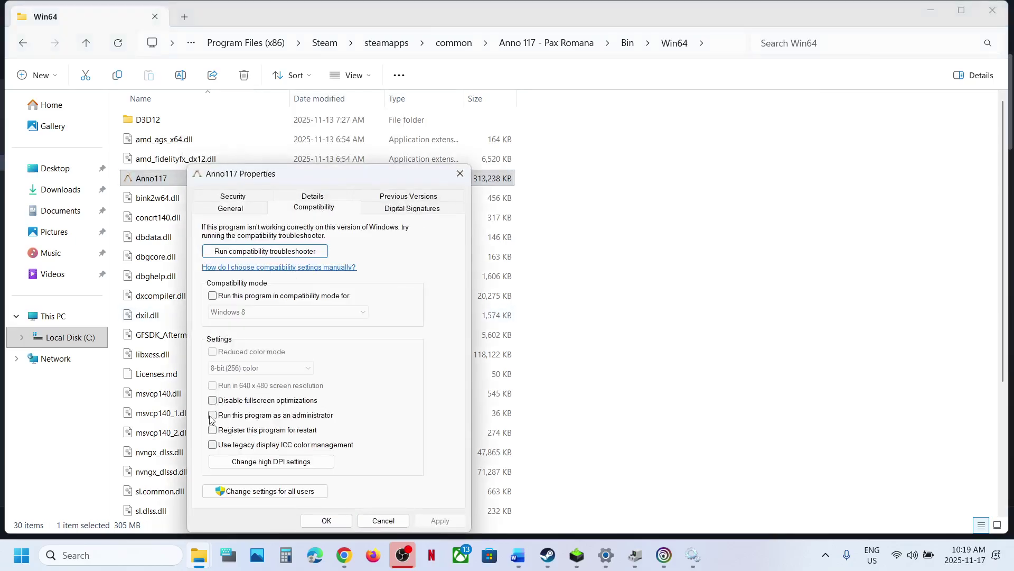
click(427, 521)
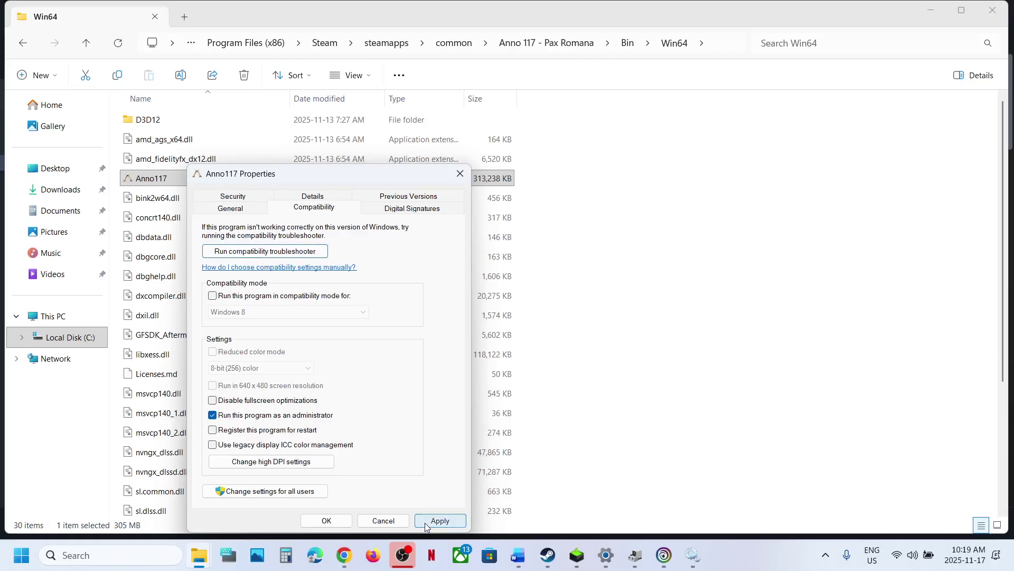
click(327, 521)
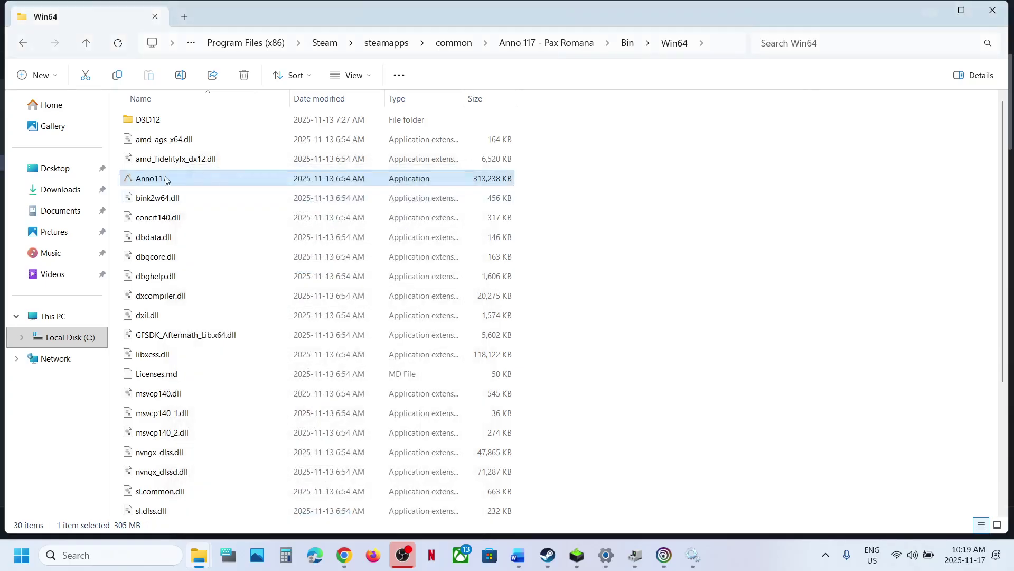
Step: Try Windows 8 and Windows 7 compatibility modes for Anno117 and disable its fullscreen optimizations
right_click(183, 177)
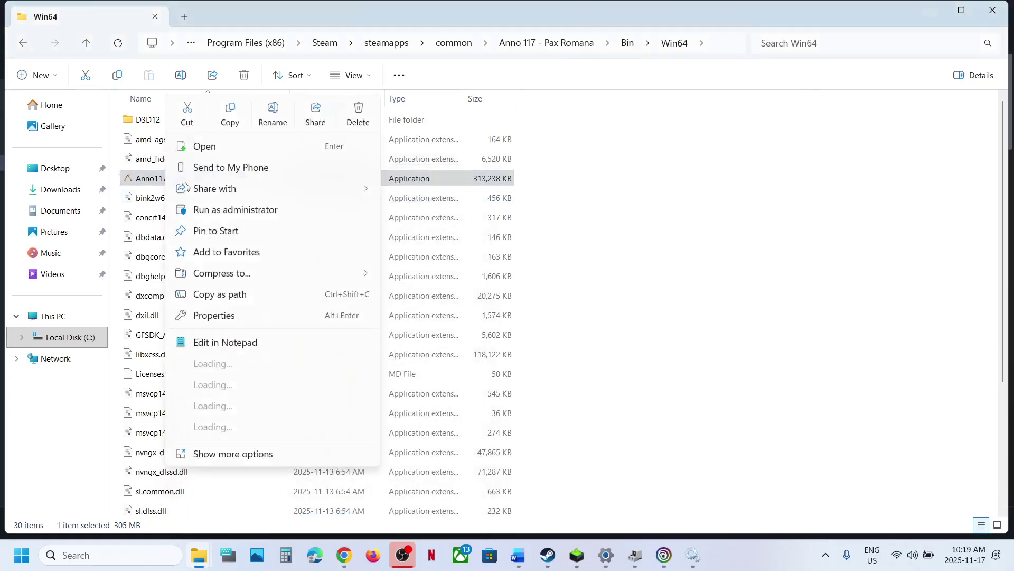
click(219, 316)
click(296, 209)
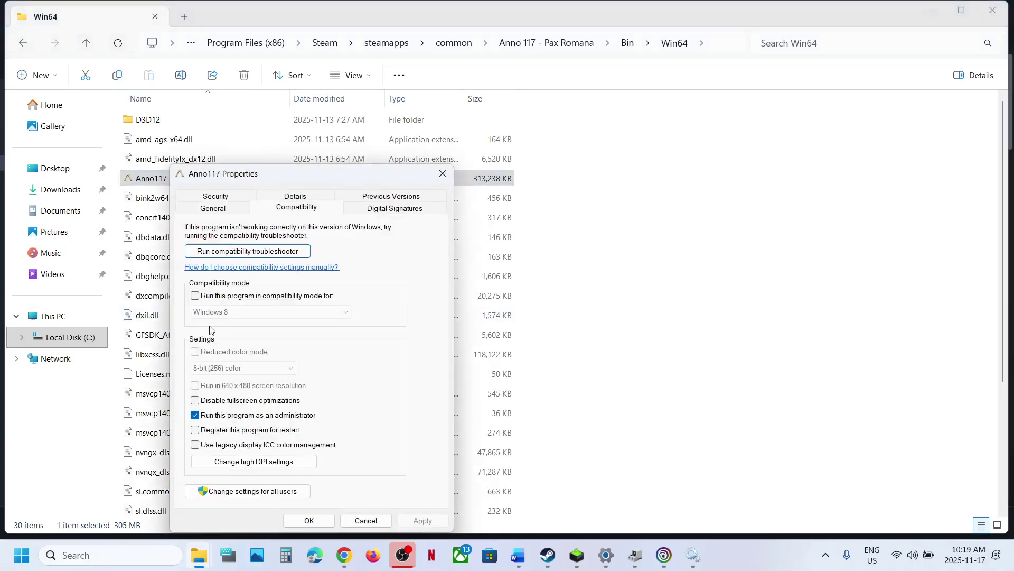
click(195, 296)
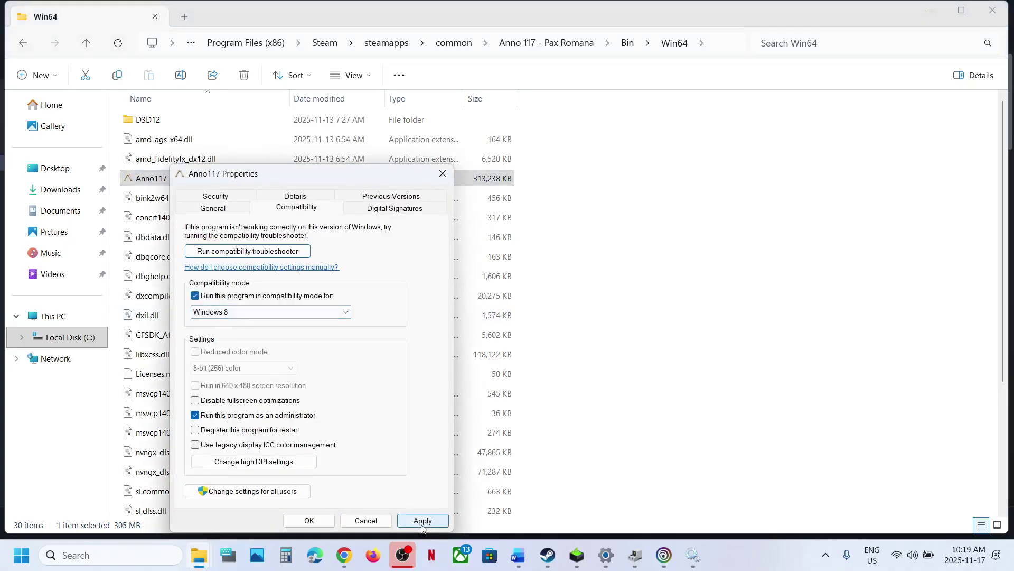
click(423, 520)
click(245, 311)
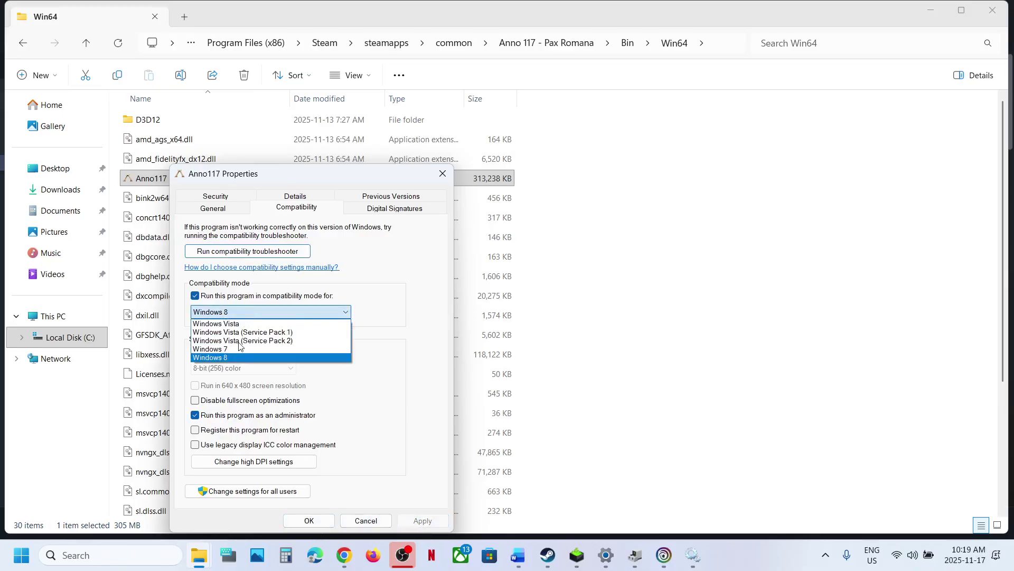
click(245, 348)
click(423, 521)
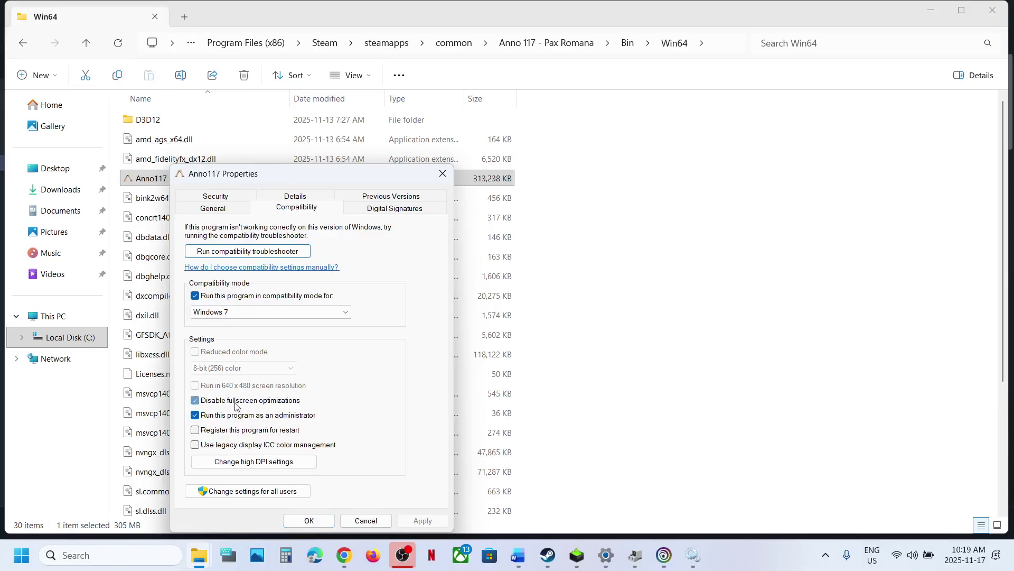
click(420, 520)
Step: Clear the compatibility mode, fullscreen optimization and administrator settings of Anno117
click(195, 296)
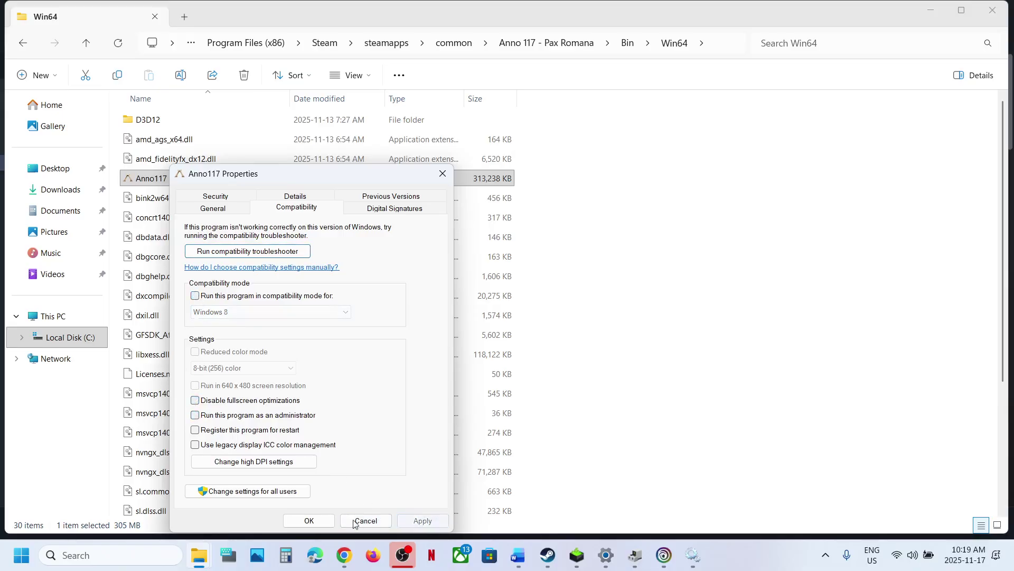
click(311, 520)
Step: Return to the Word guide and read Step 16 about allowing the game exe through antivirus and firewall
click(518, 554)
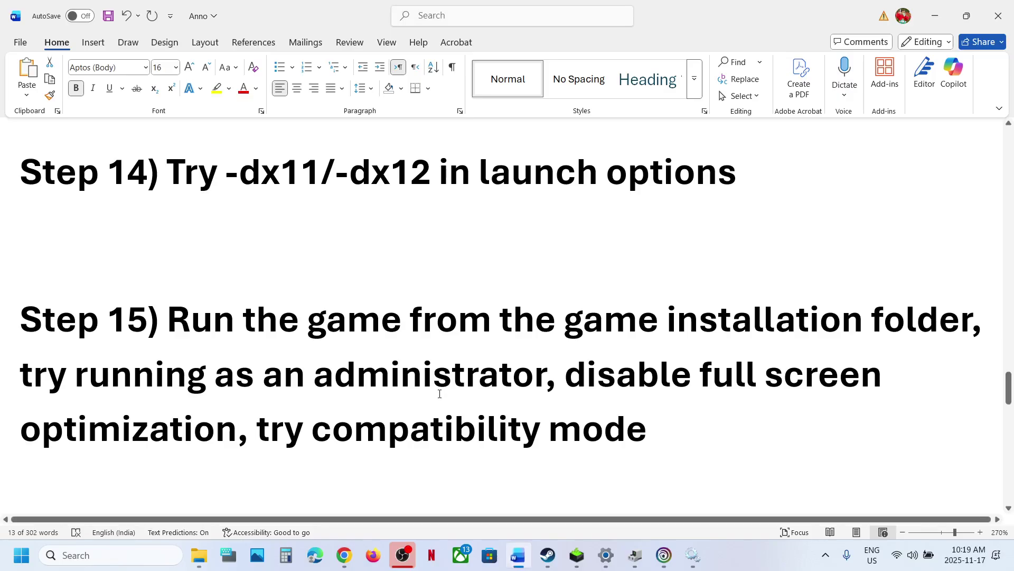
scroll(440, 394, down, 5)
drag(20, 438, 261, 418)
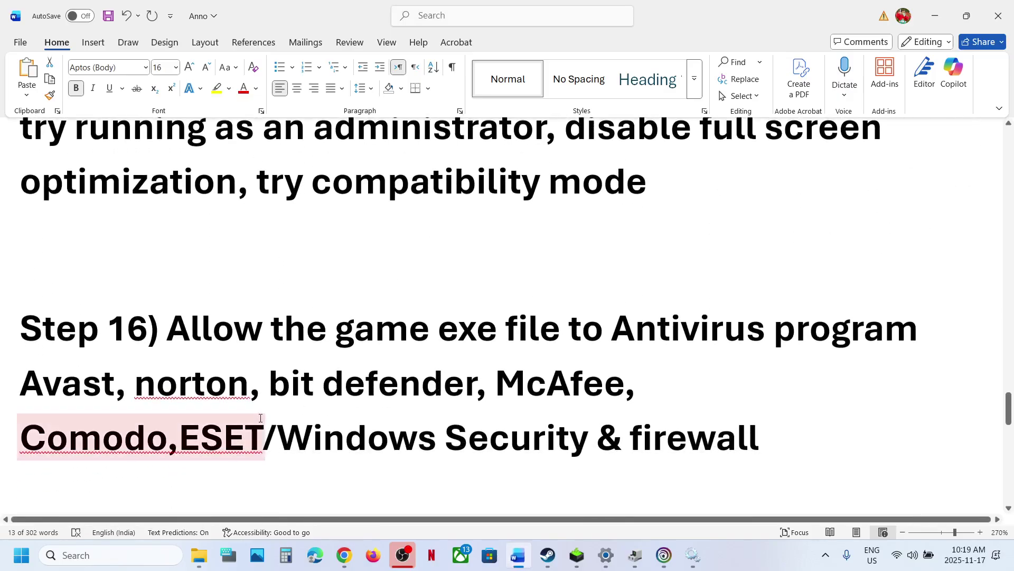
Step: Switch to Settings and open the list of apps allowed through Controlled folder access in Windows Security's ransomware protection
key(alt+Tab)
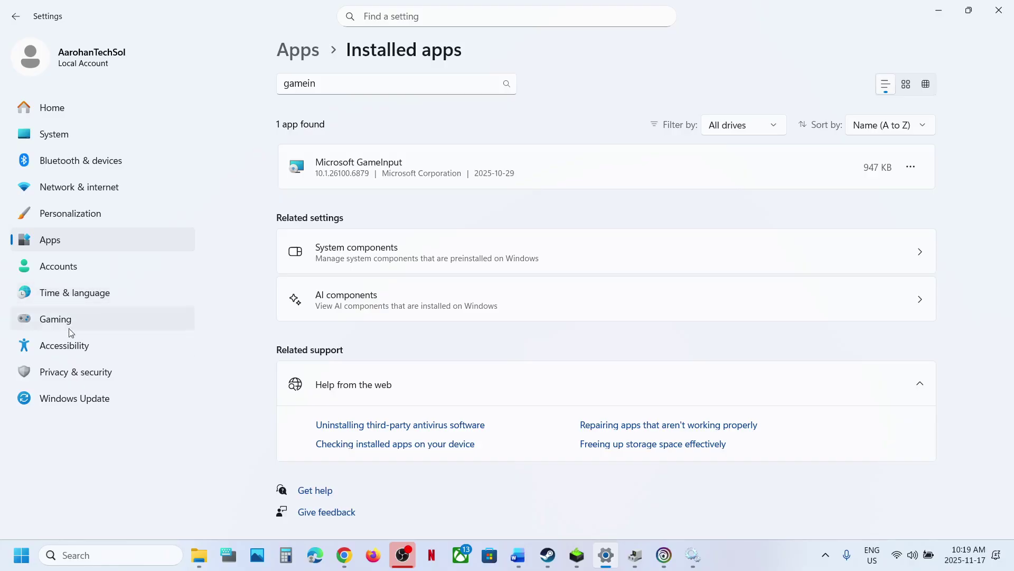
click(67, 378)
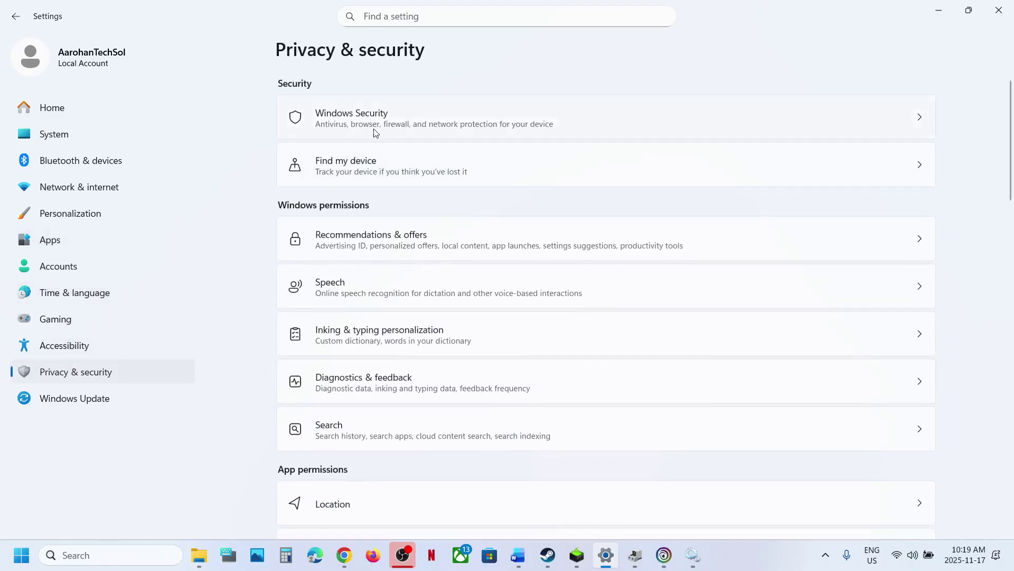
click(372, 126)
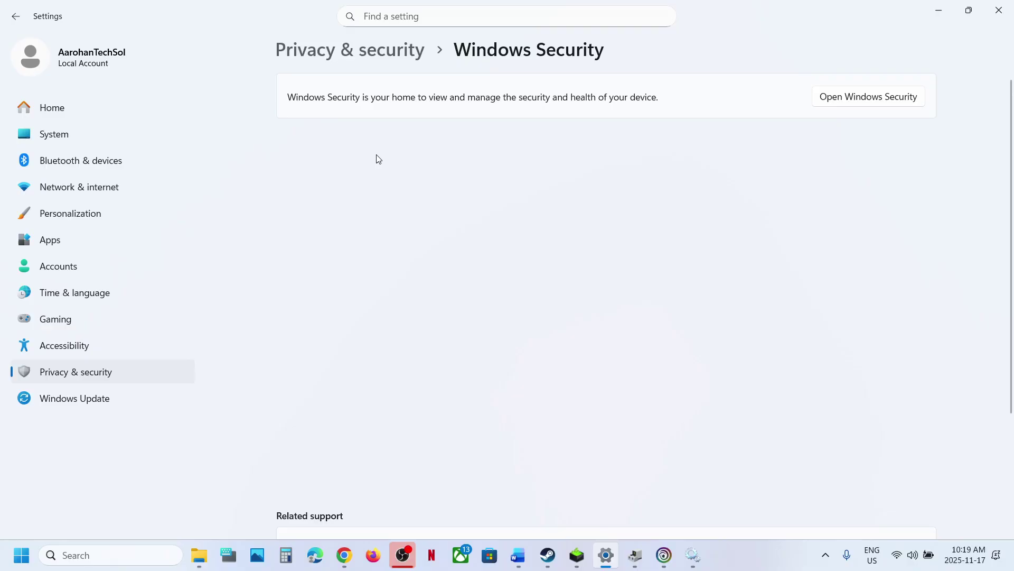
click(384, 188)
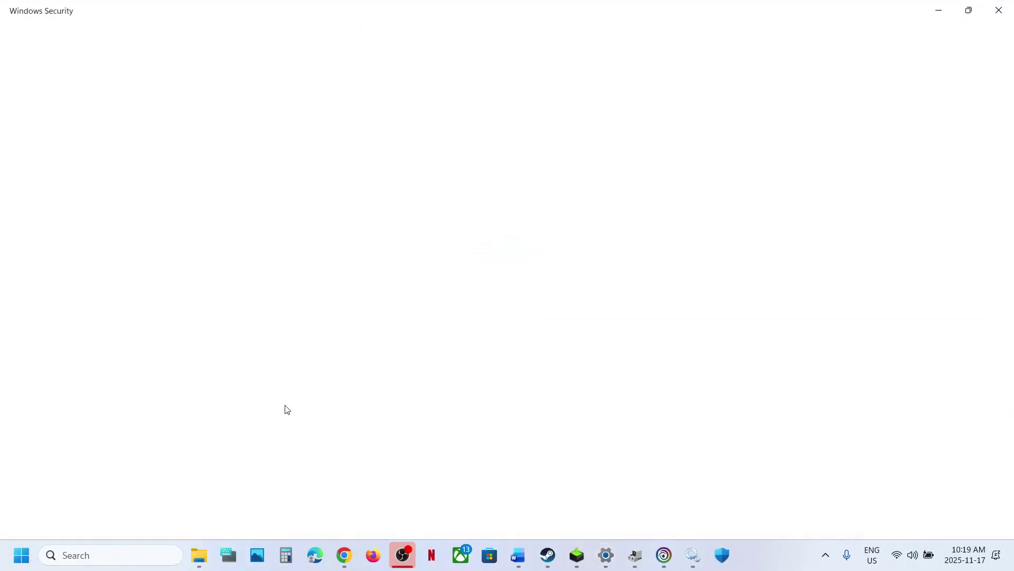
scroll(291, 415, down, 3)
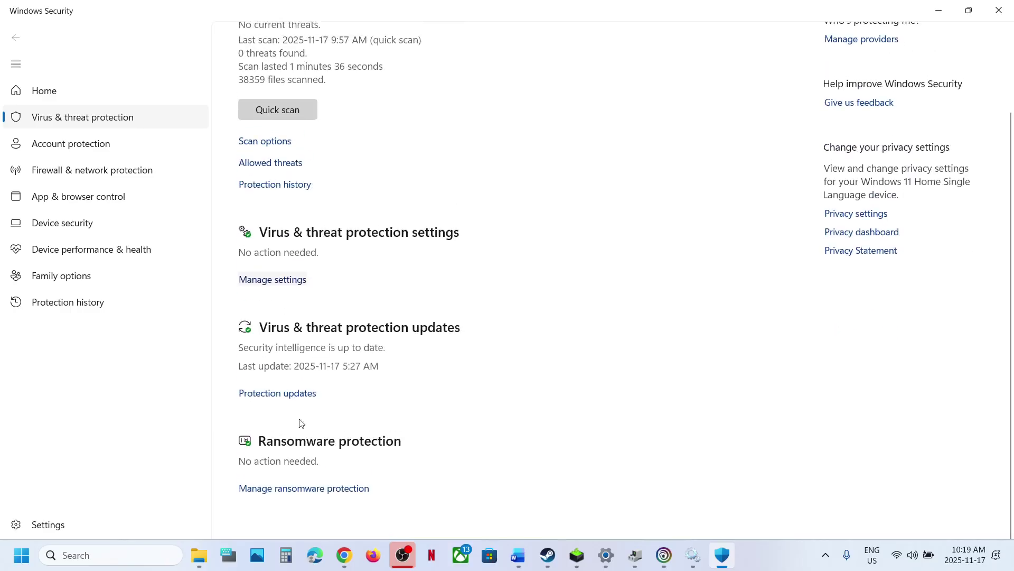
click(321, 489)
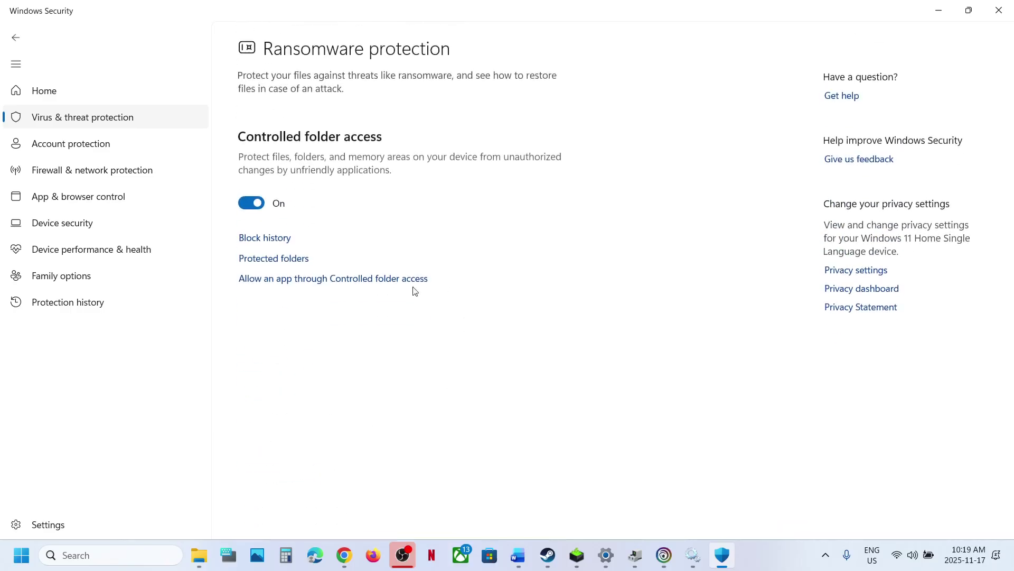
click(393, 280)
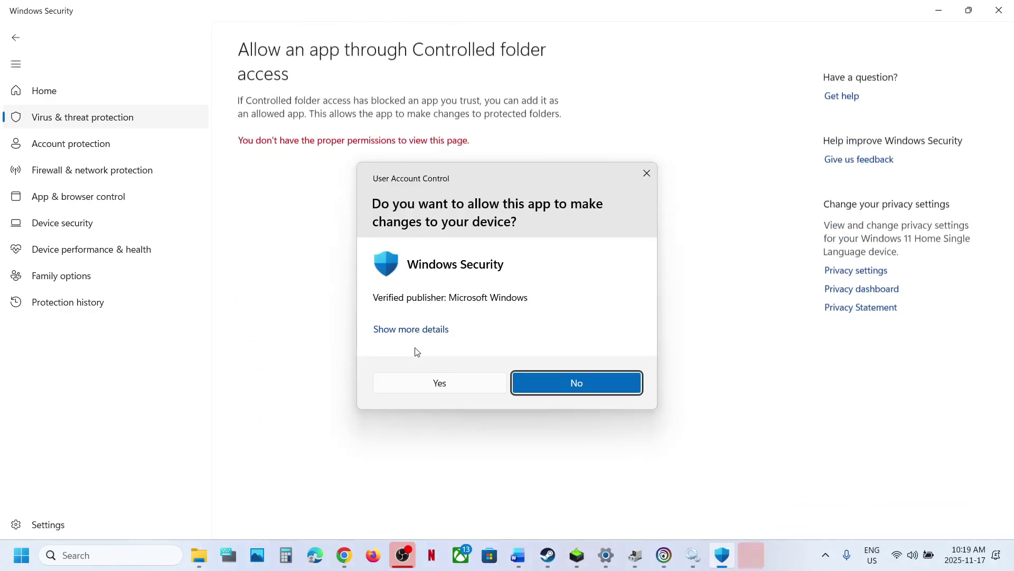
click(414, 383)
scroll(317, 137, down, 2)
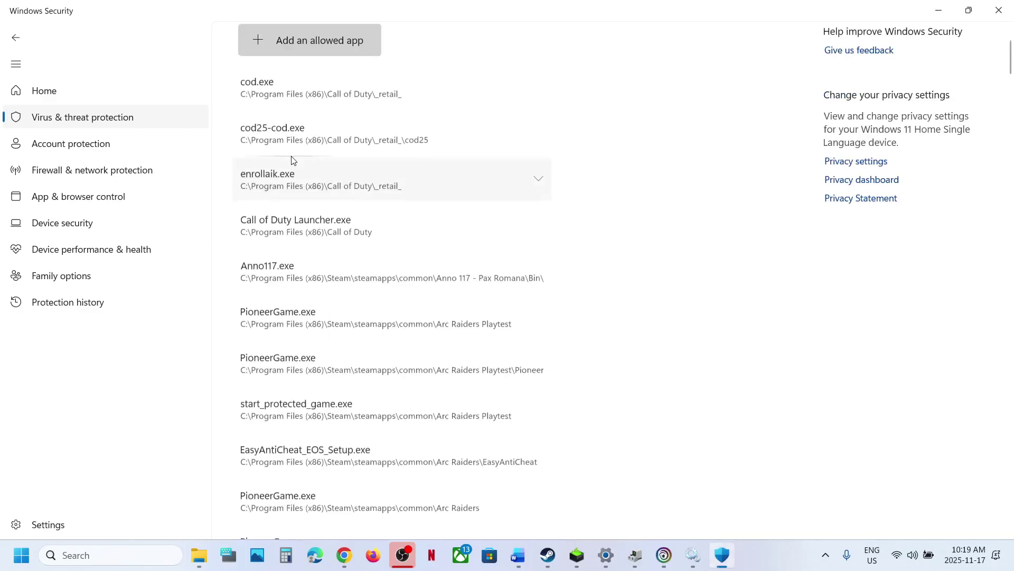
Step: Start adding an app allowed through Controlled folder access, browsing to C:\Program Files (x86)\Steam\steamapps
click(298, 53)
click(299, 96)
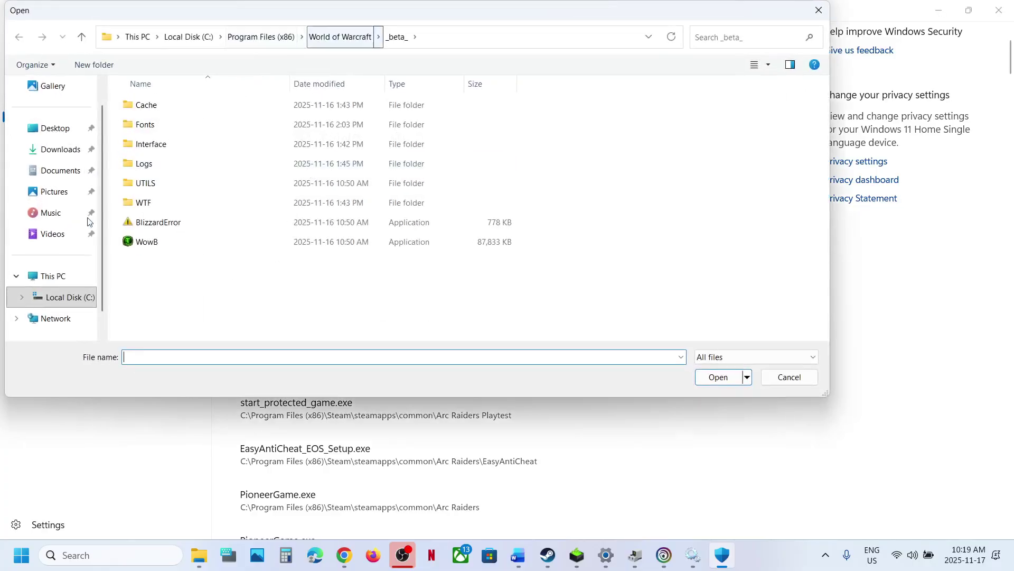
click(64, 298)
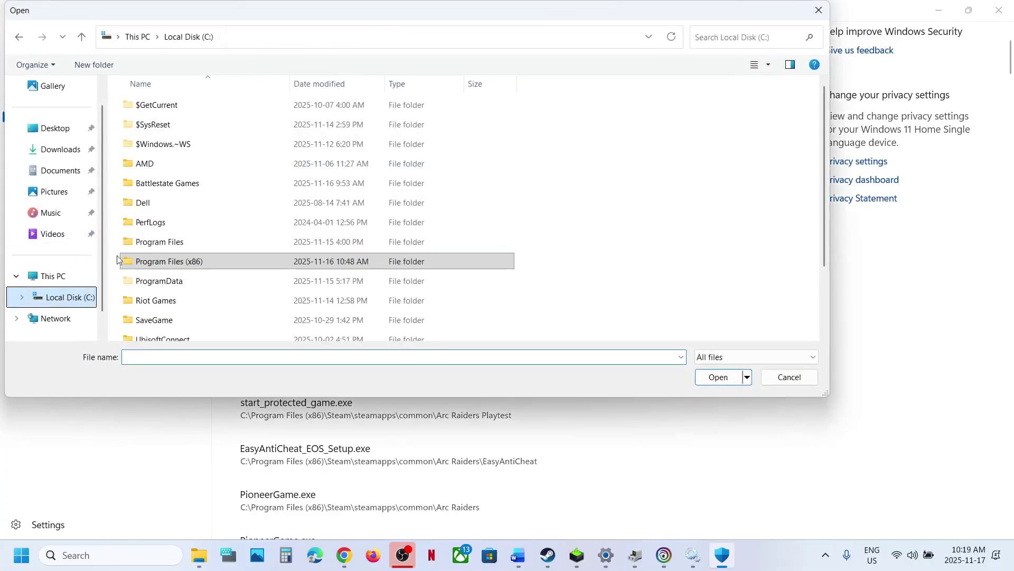
double_click(172, 266)
scroll(192, 255, down, 5)
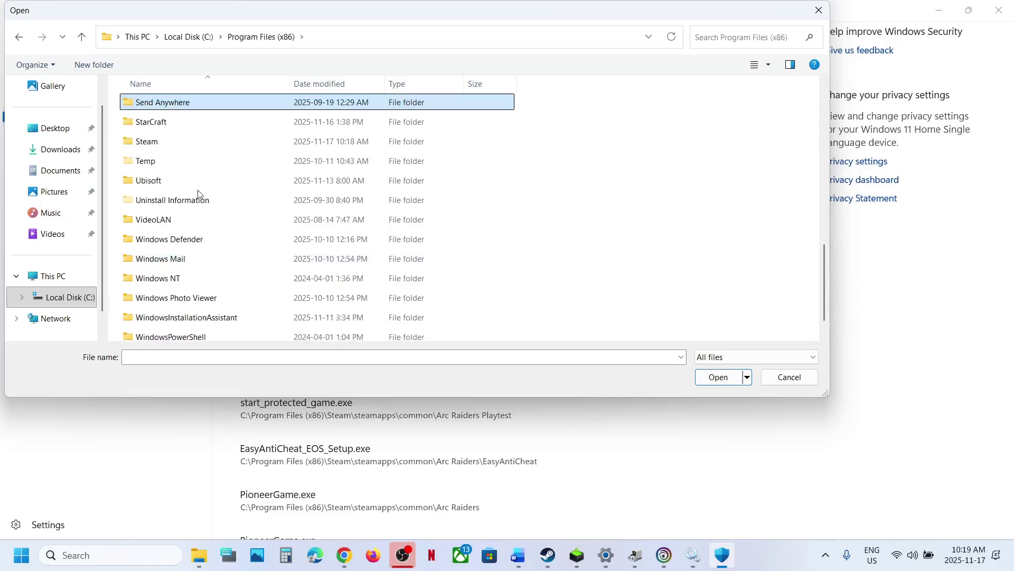
double_click(158, 151)
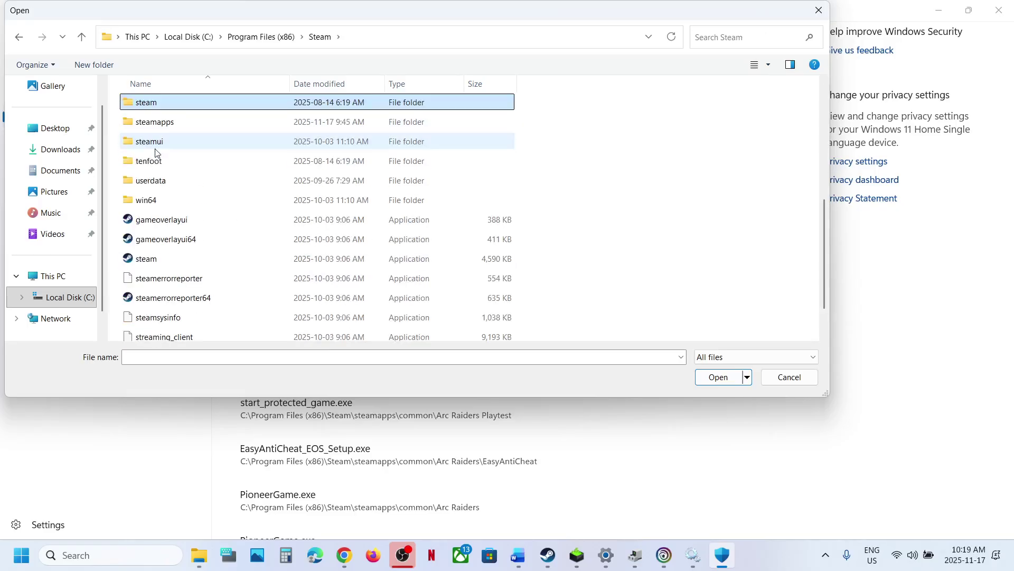
click(182, 121)
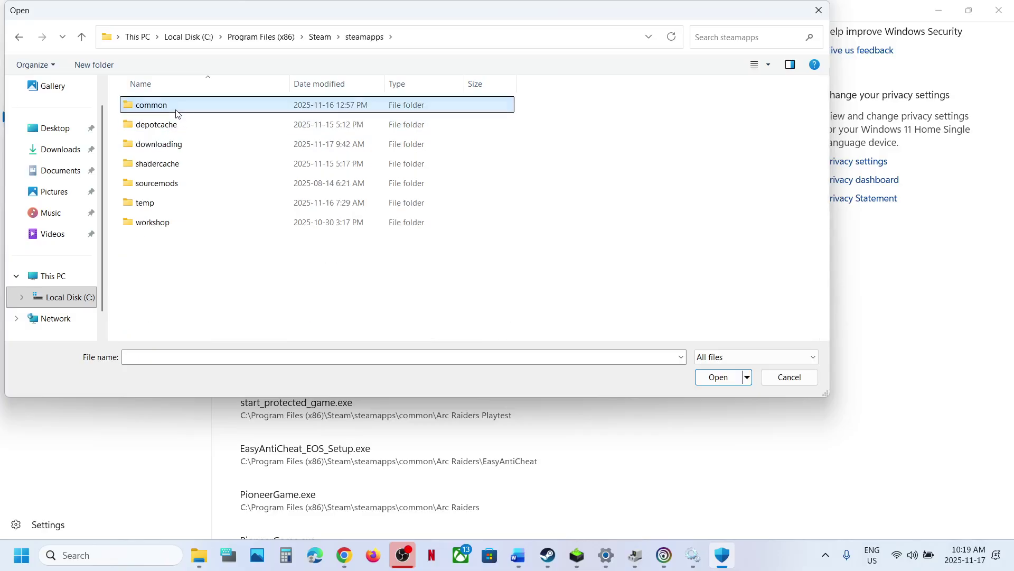
Step: Add Anno117 from common\Anno 117 - Pax Romana\Bin\Win64 to the allowed apps
double_click(176, 108)
double_click(176, 108)
double_click(178, 108)
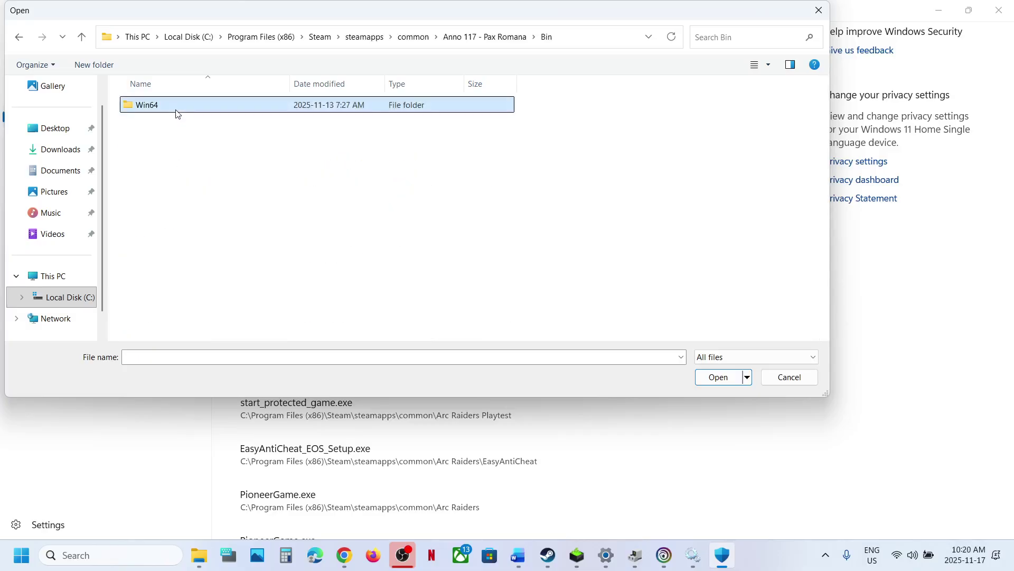
double_click(178, 111)
click(163, 127)
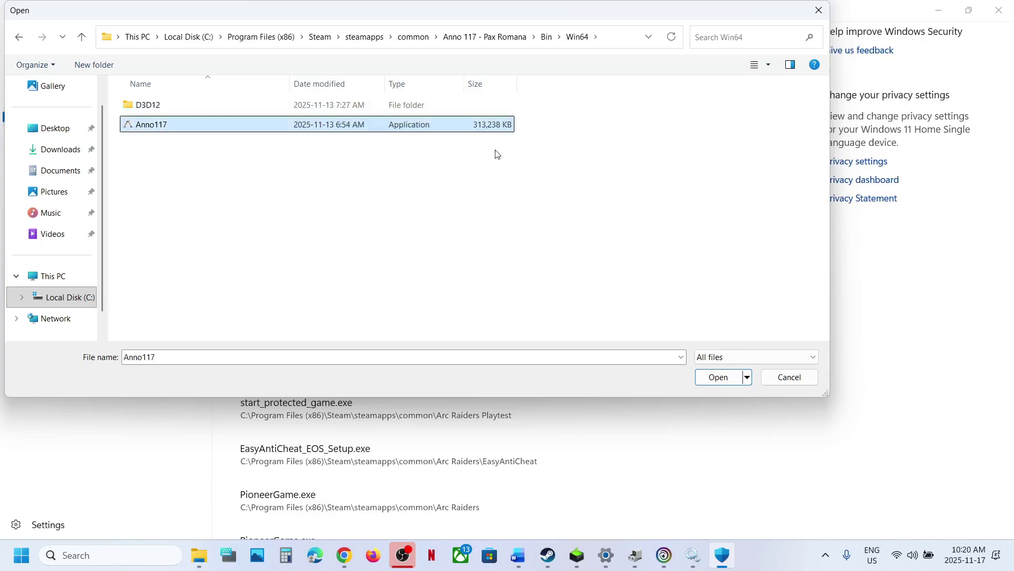
click(718, 376)
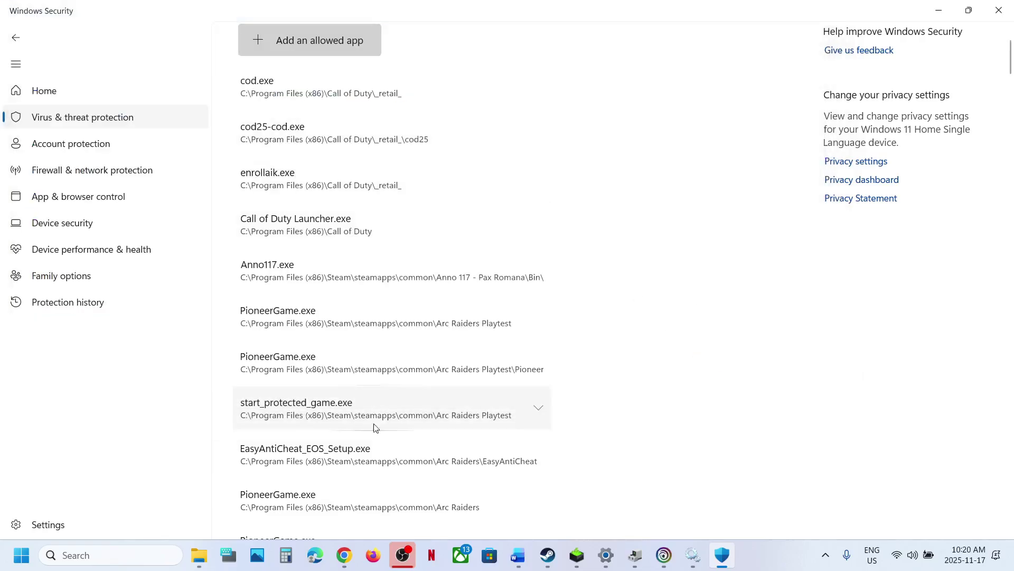
Step: Switch to Control Panel and open the list of apps allowed through Windows Defender Firewall
click(113, 556)
text(control)
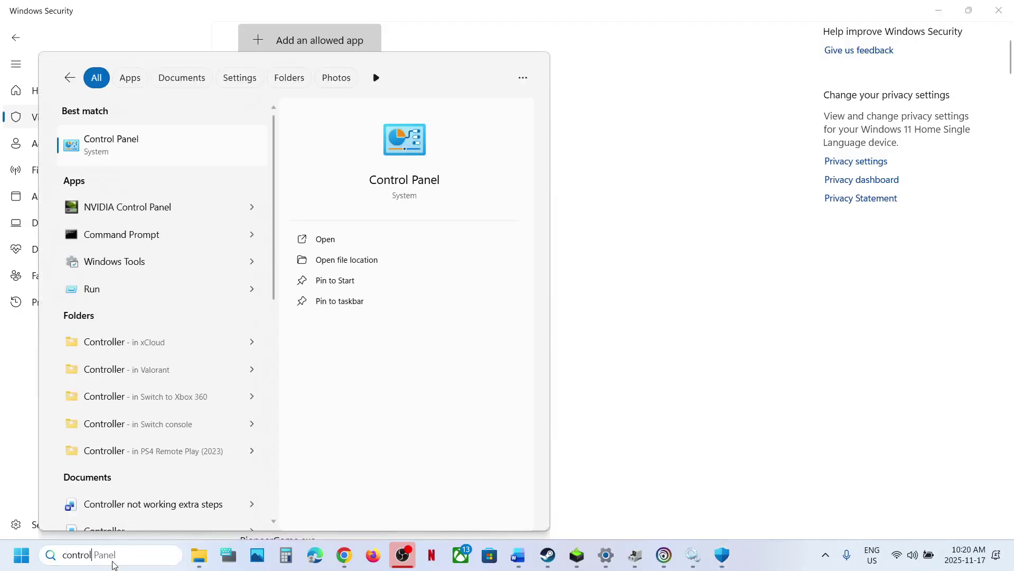
key(Return)
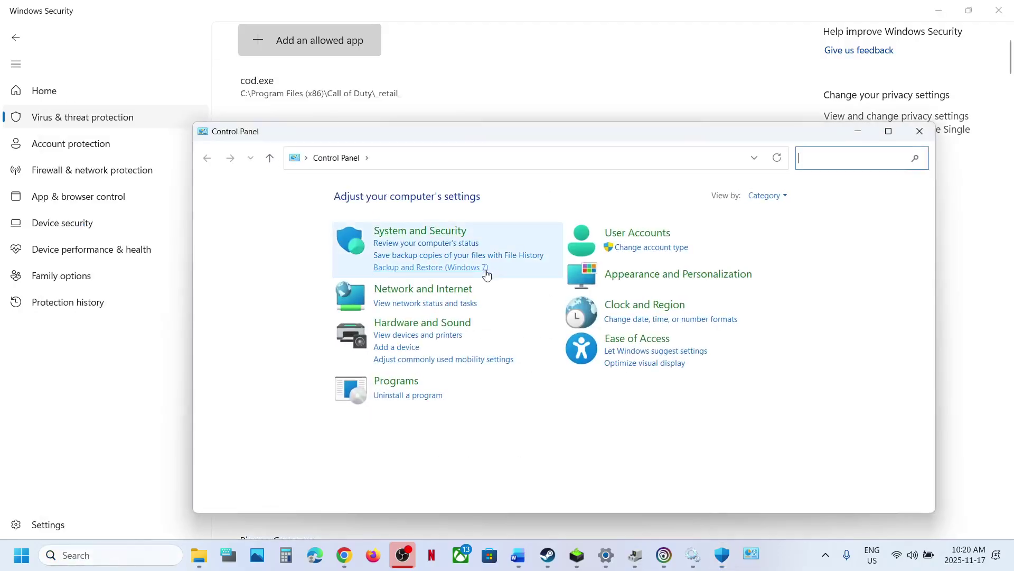
click(422, 230)
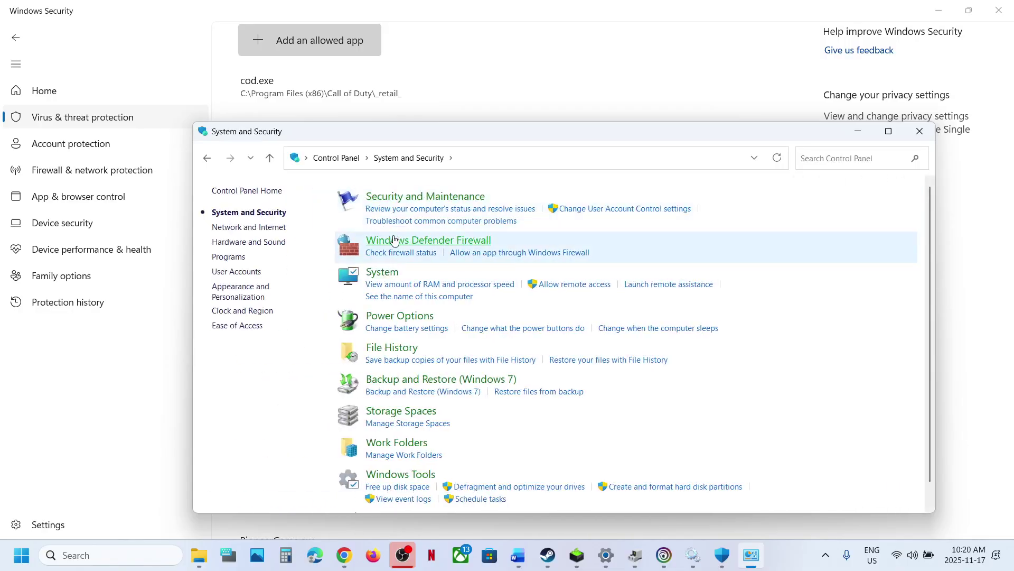
click(394, 241)
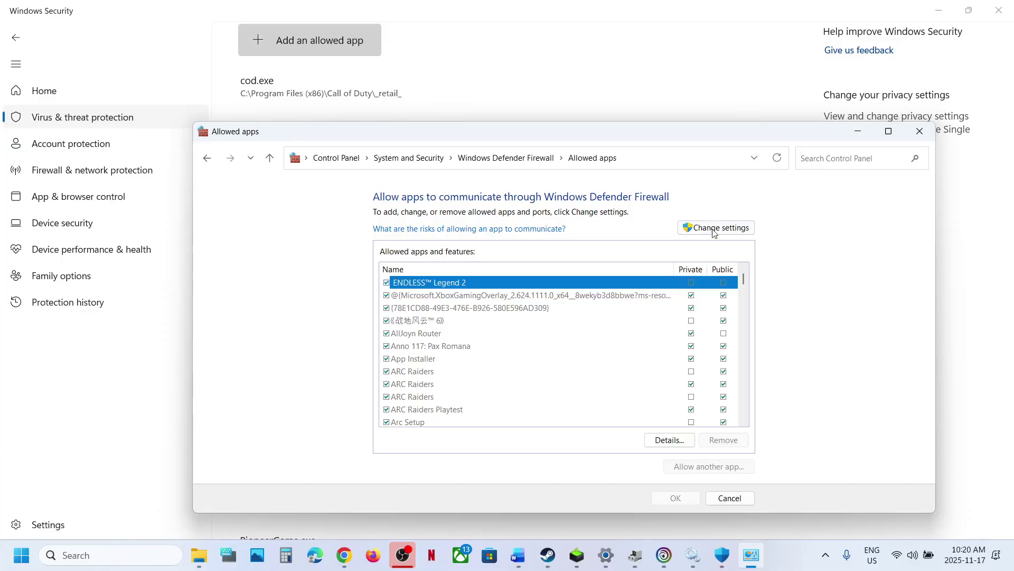
Step: Unlock the firewall's allowed apps for changes and browse for another app in C:\Program Files (x86)\Steam\steamapps
click(714, 233)
click(711, 466)
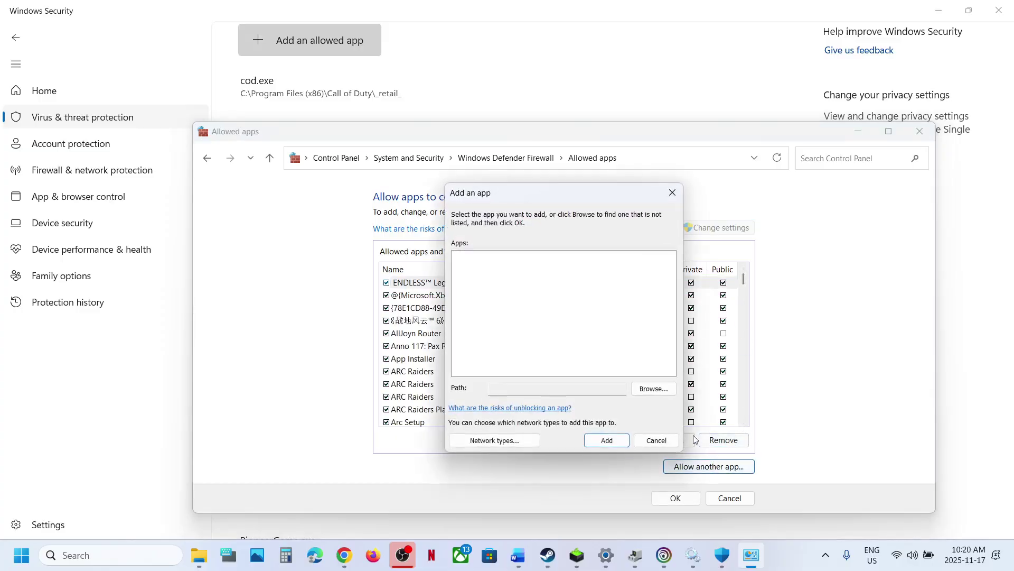
click(655, 389)
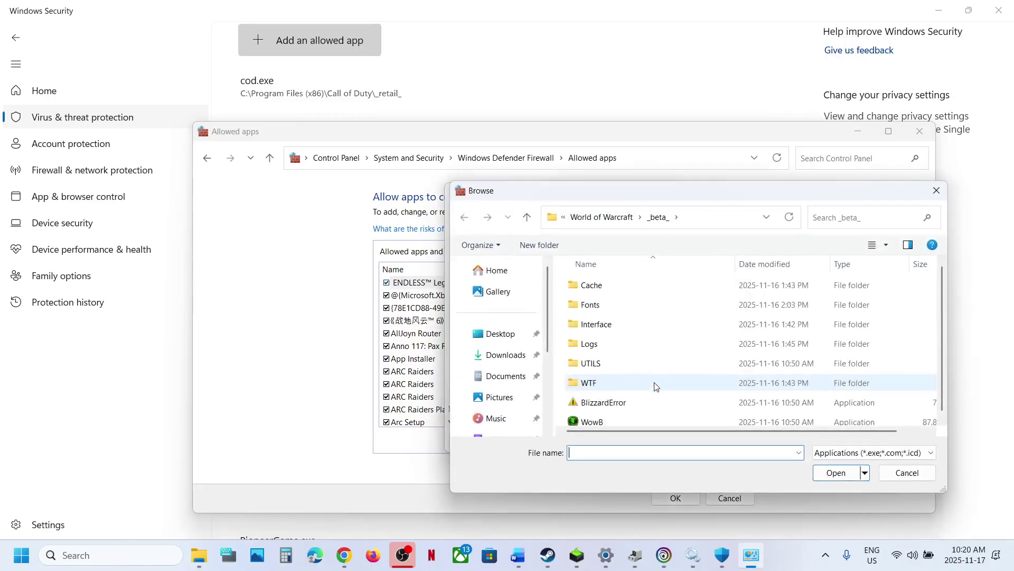
scroll(516, 399, down, 2)
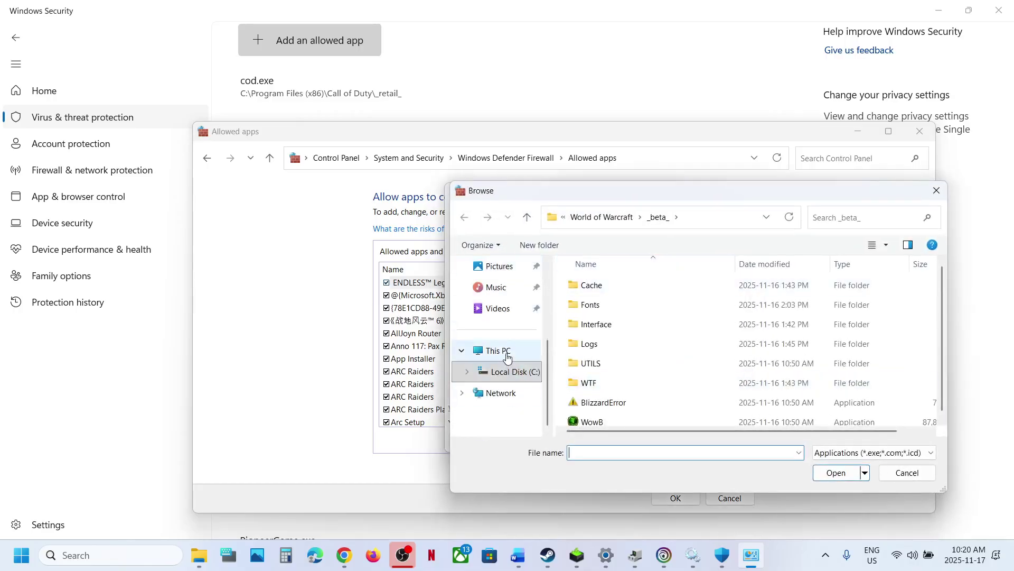
click(506, 371)
click(606, 345)
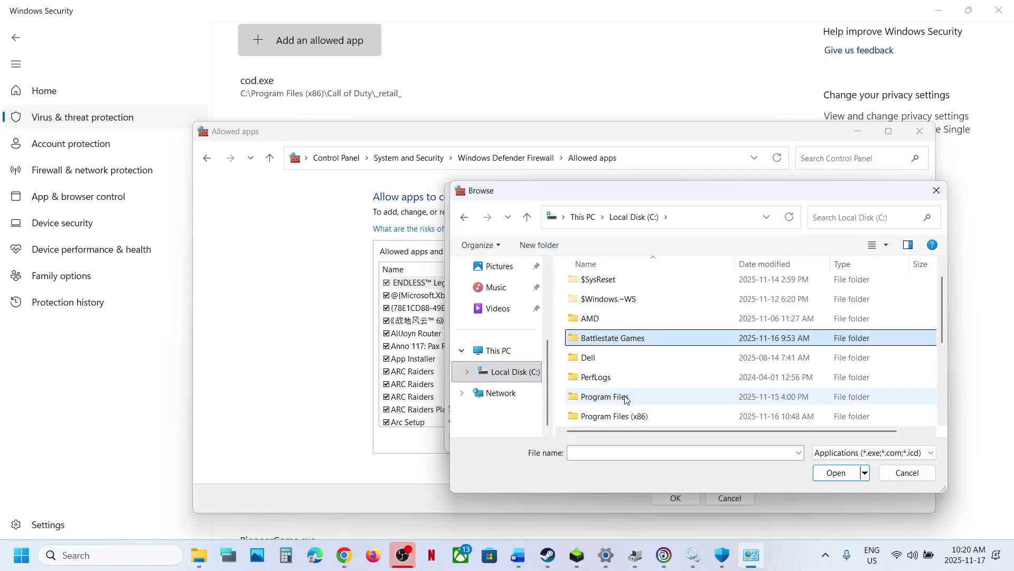
double_click(619, 413)
scroll(610, 370, down, 10)
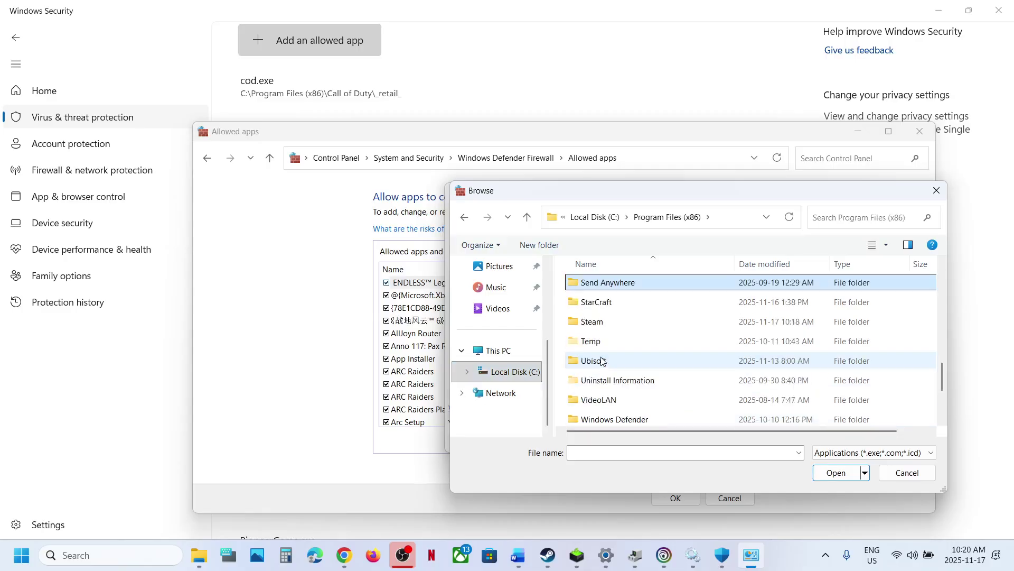
click(603, 323)
double_click(602, 323)
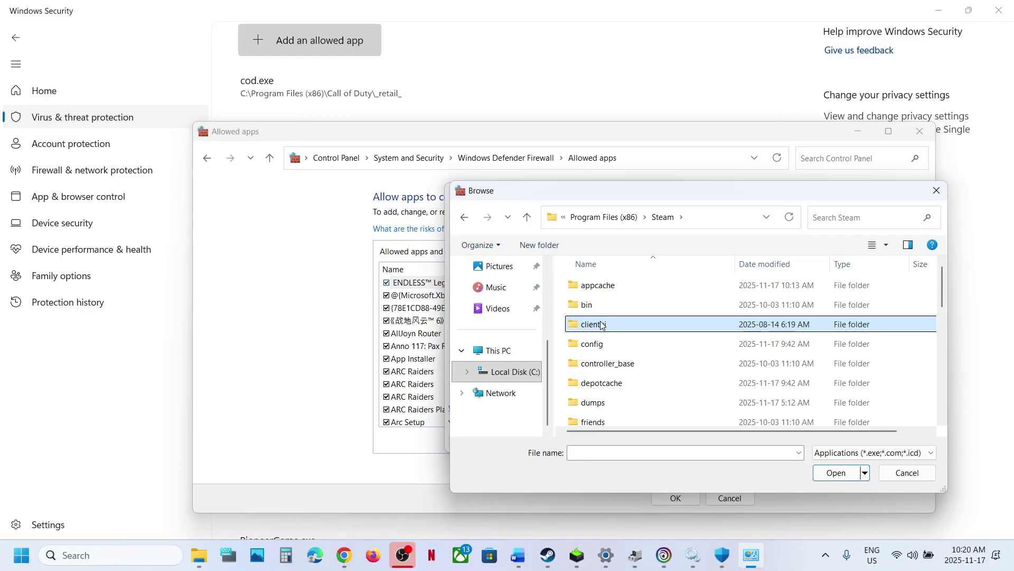
text(steam)
double_click(608, 301)
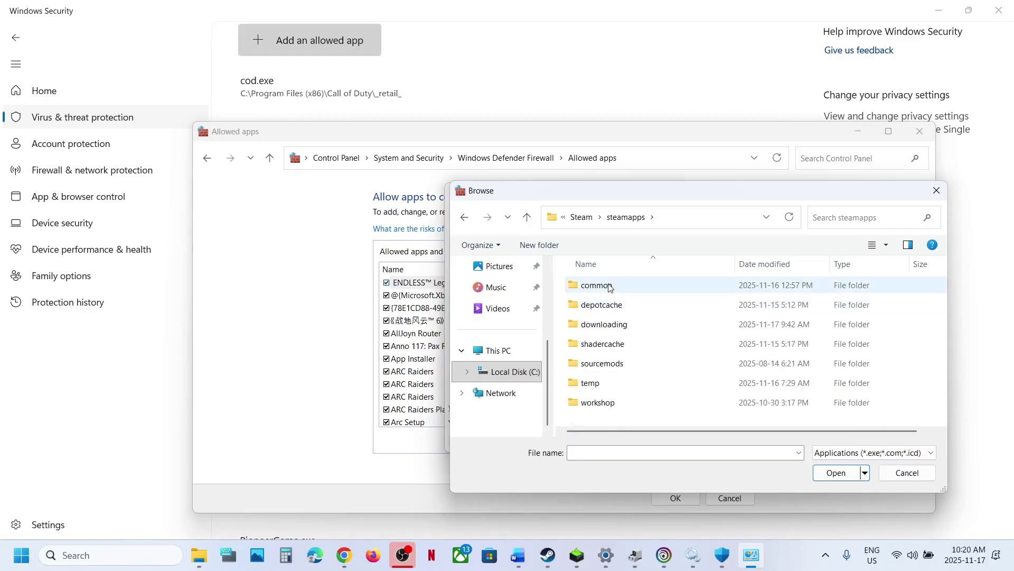
Step: Try to add Anno117 from common\Anno 117 - Pax Romana\Bin\Win64 to the firewall's allowed apps, cancel the addition and close Control Panel
double_click(610, 287)
double_click(610, 287)
double_click(606, 287)
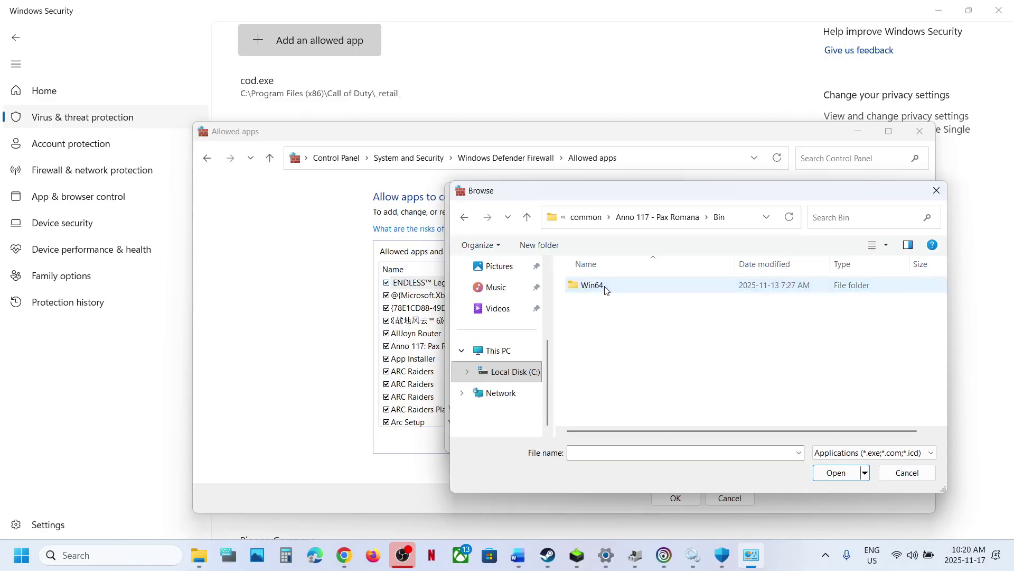
double_click(604, 287)
click(608, 305)
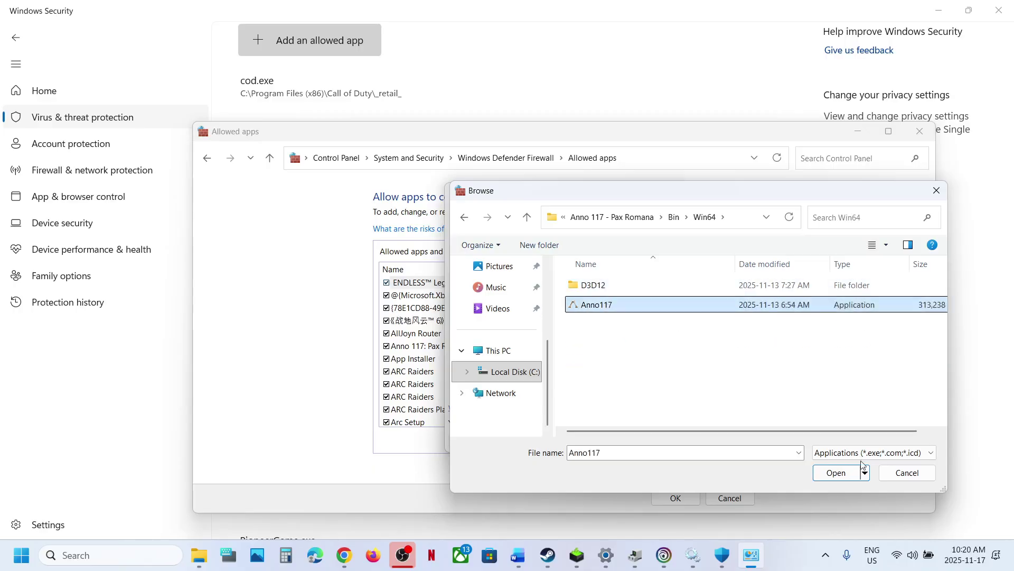
click(836, 472)
click(607, 440)
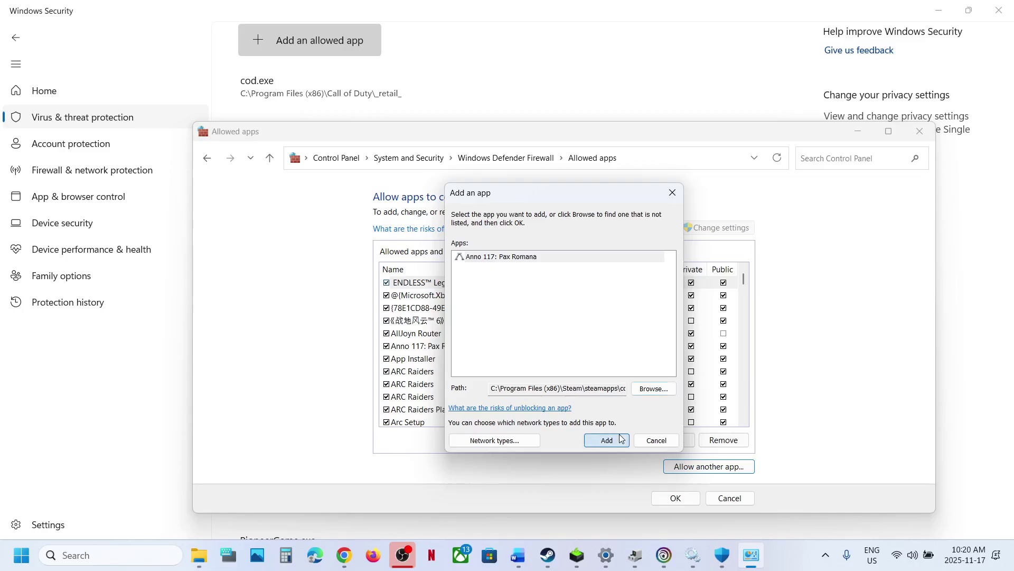
click(601, 325)
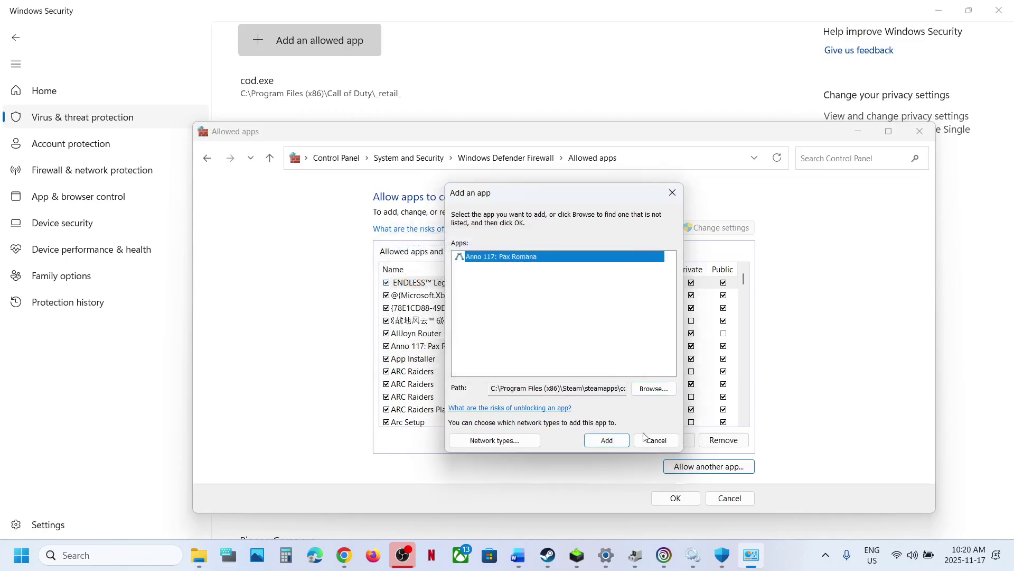
click(657, 440)
click(920, 132)
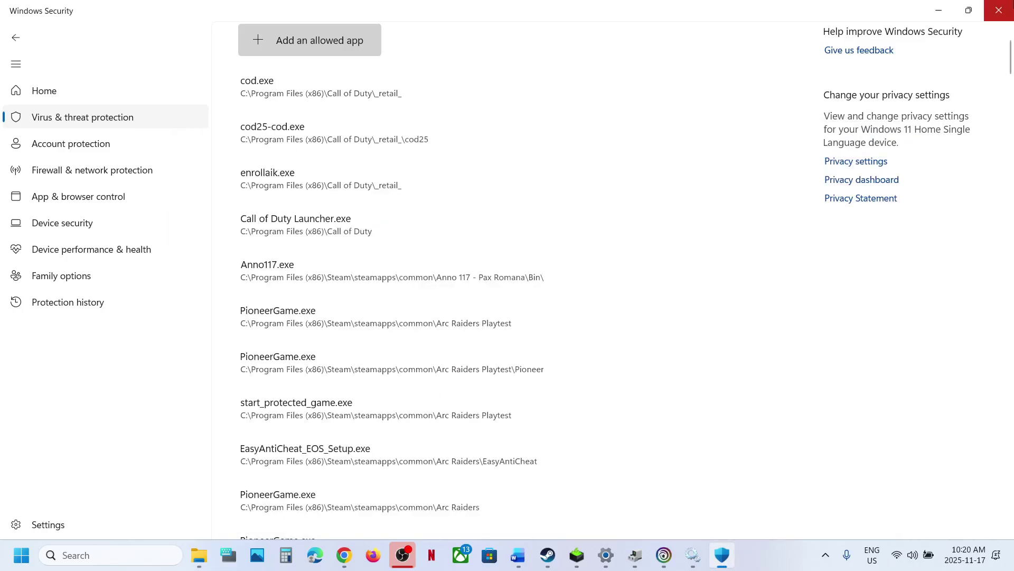
Step: Close Windows Security and Settings, and review Step 16's antivirus list and Step 17 on clean graphics driver installation in the Word guide
click(1000, 11)
click(1000, 17)
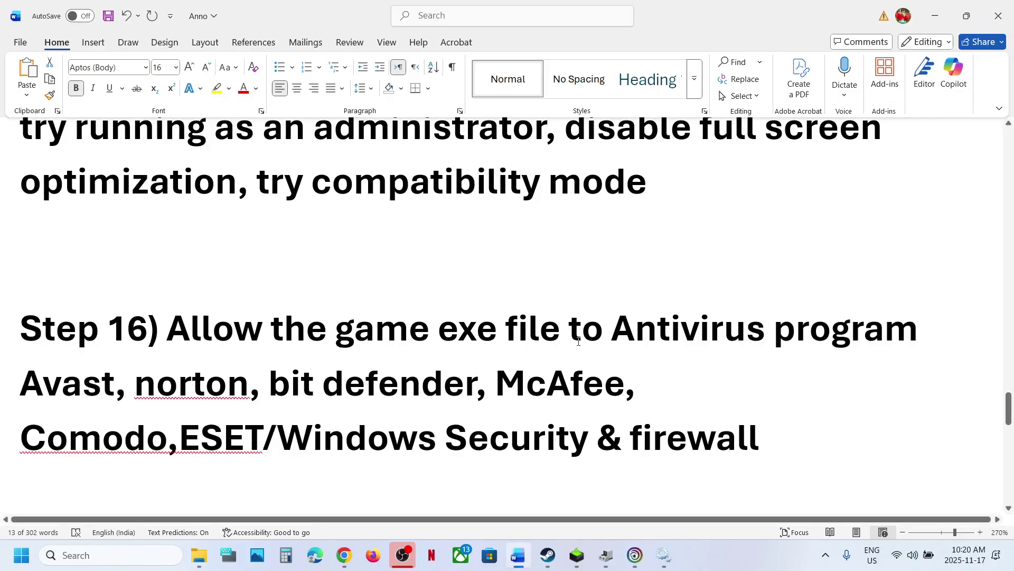
drag(21, 391, 363, 436)
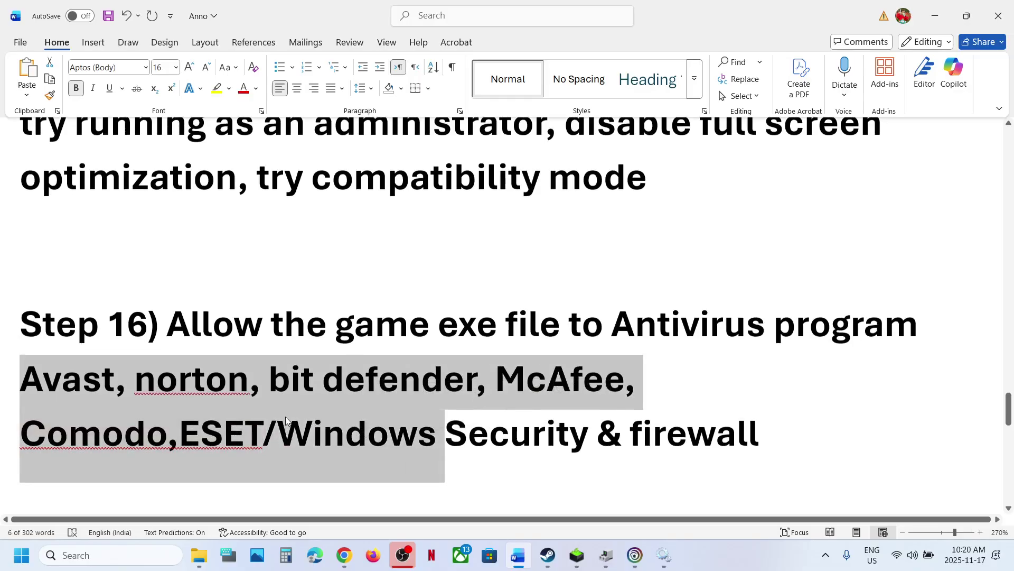
scroll(285, 417, down, 3)
scroll(286, 416, down, 2)
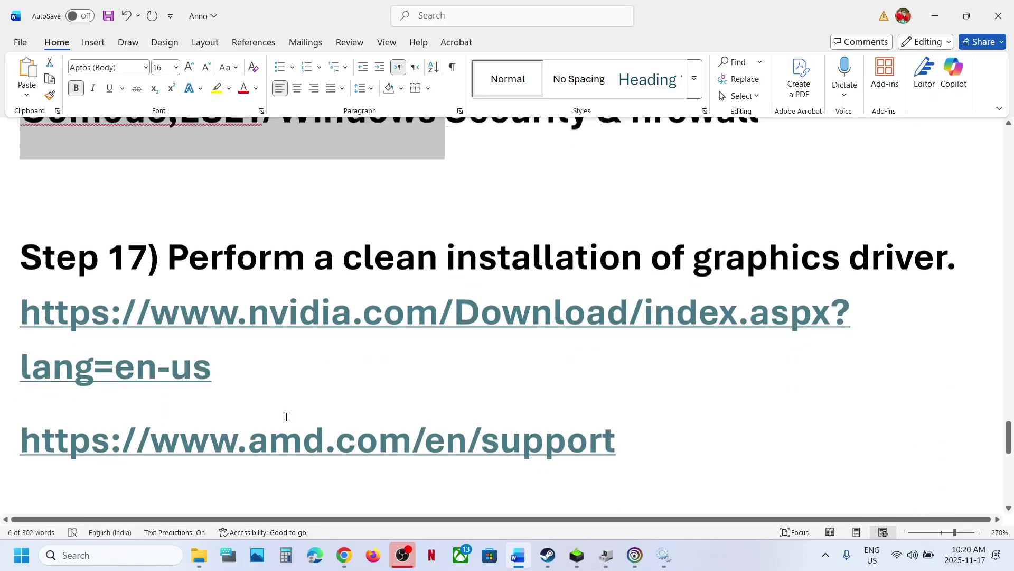
Step: Open the guide's NVIDIA driver link in Chrome and find drivers for the GeForce RTX 3050 Laptop GPU on Windows 11
ctrl+click(330, 296)
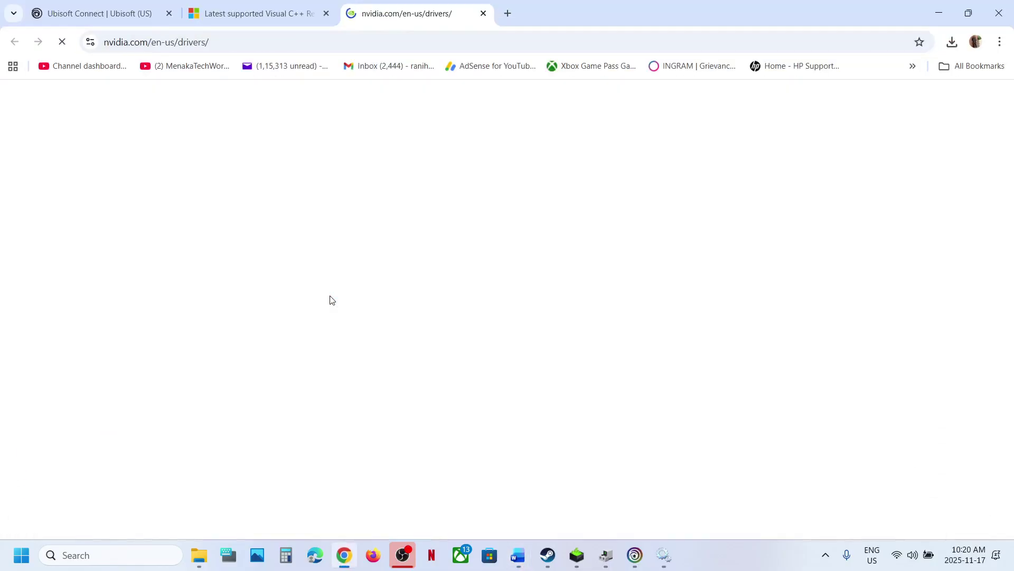
scroll(237, 344, down, 5)
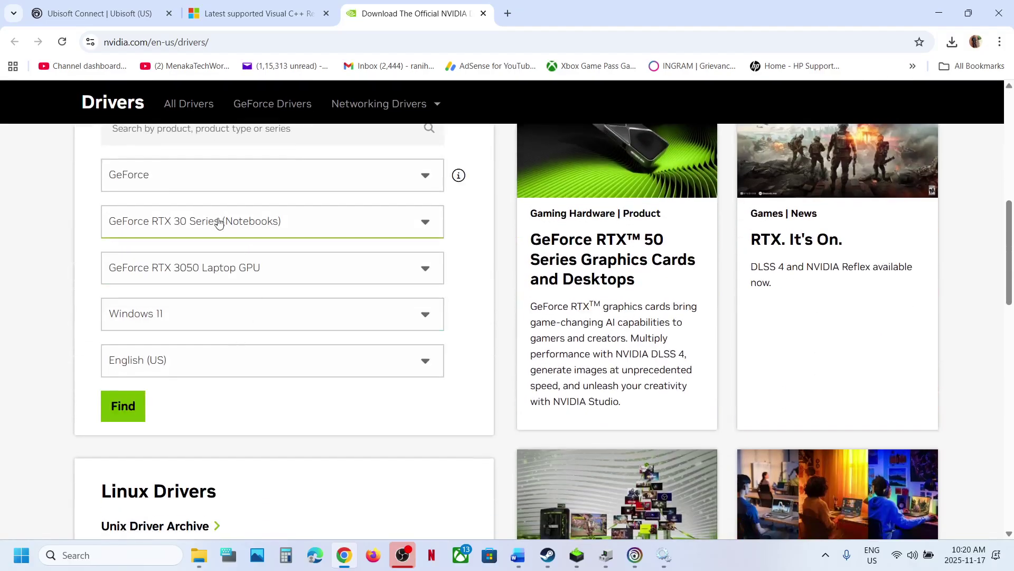
click(132, 406)
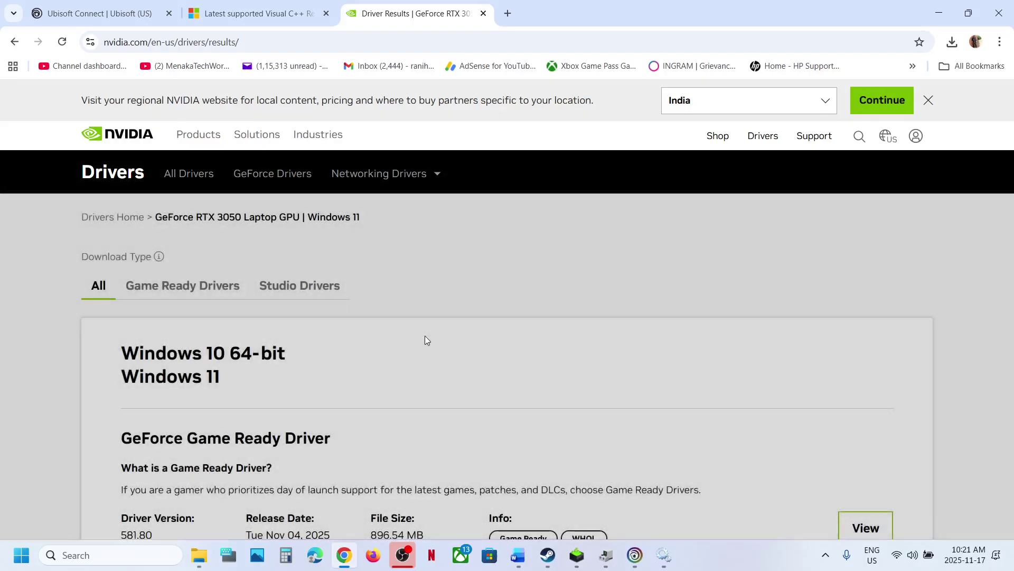
Step: Download GeForce Game Ready Driver 581.80 and check its progress in the recent downloads
scroll(424, 336, down, 1)
scroll(427, 339, down, 3)
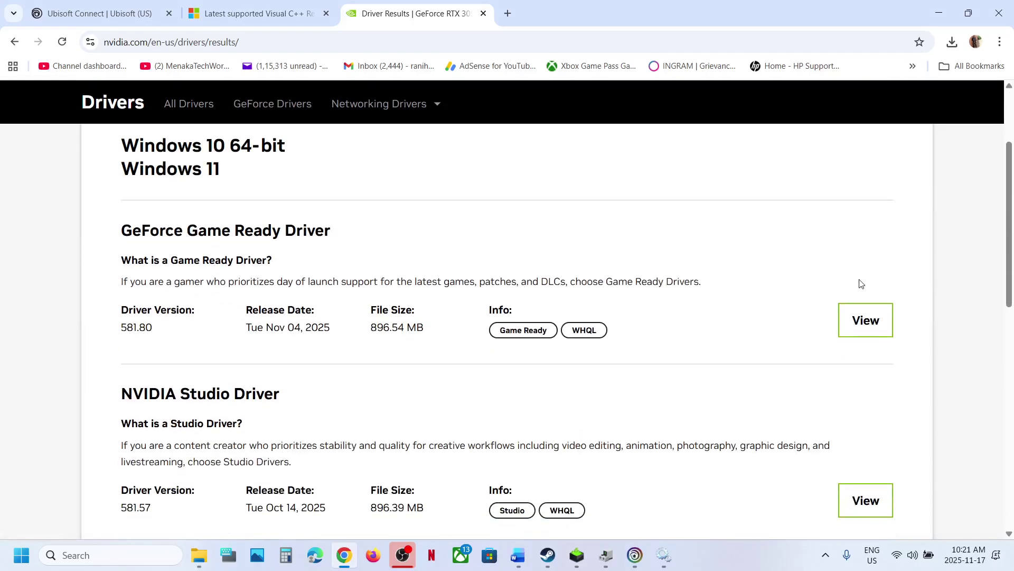
click(851, 315)
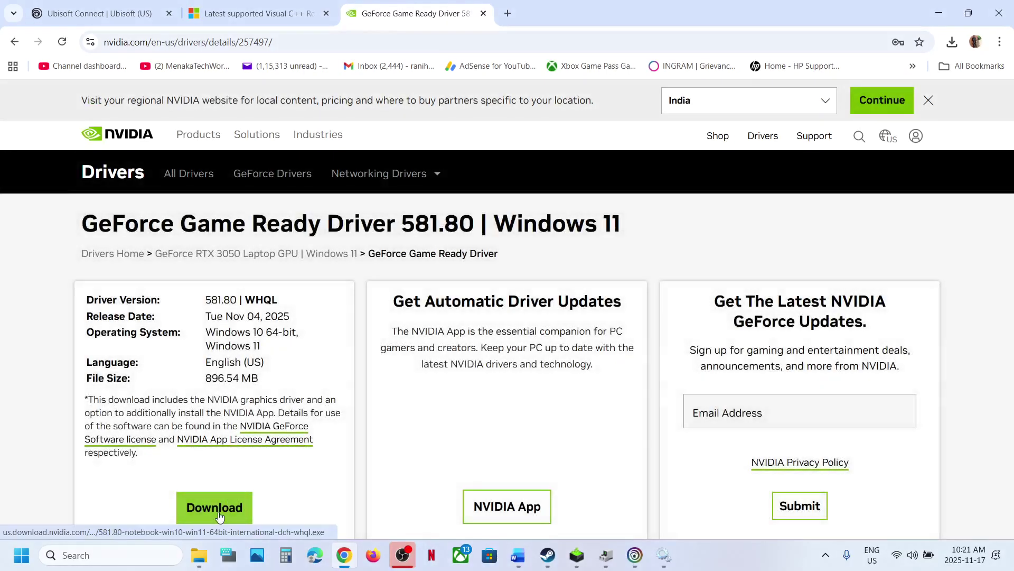
click(215, 510)
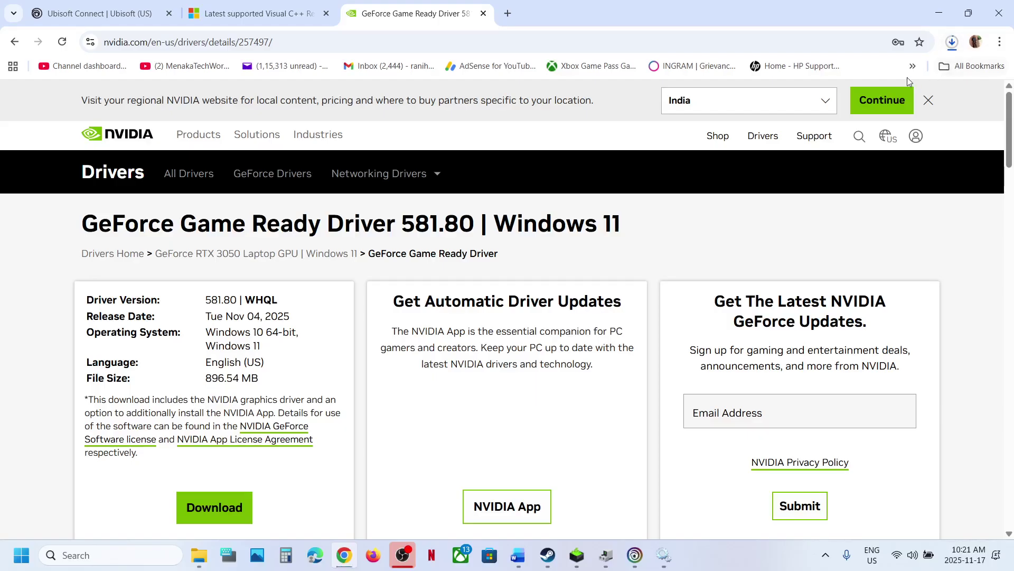
click(953, 42)
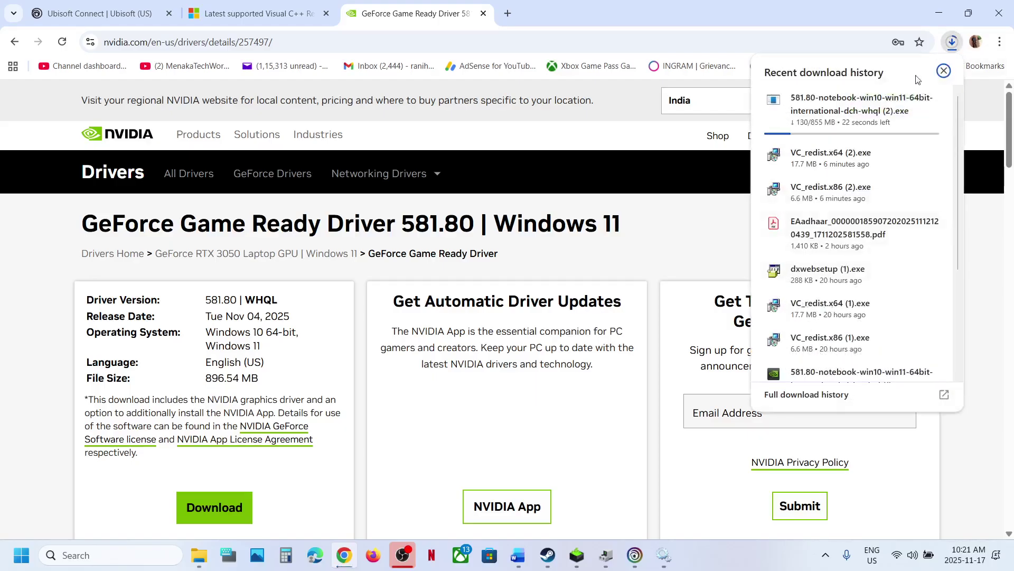
click(697, 198)
Step: Run a custom, clean installation of NVIDIA Graphics Driver 581.80 with the NVIDIA App, and bring up the Windows restart option
click(578, 555)
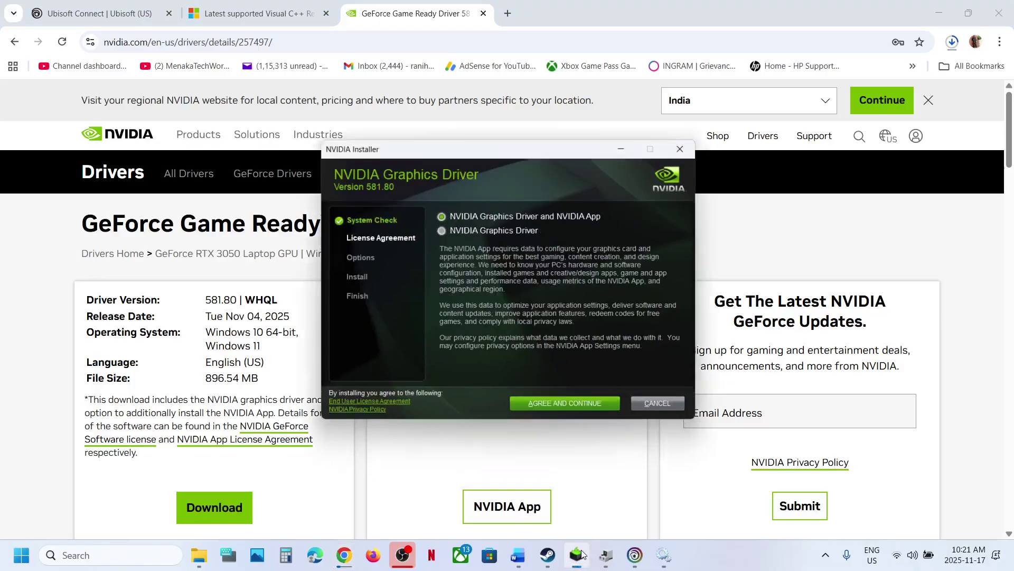
click(572, 401)
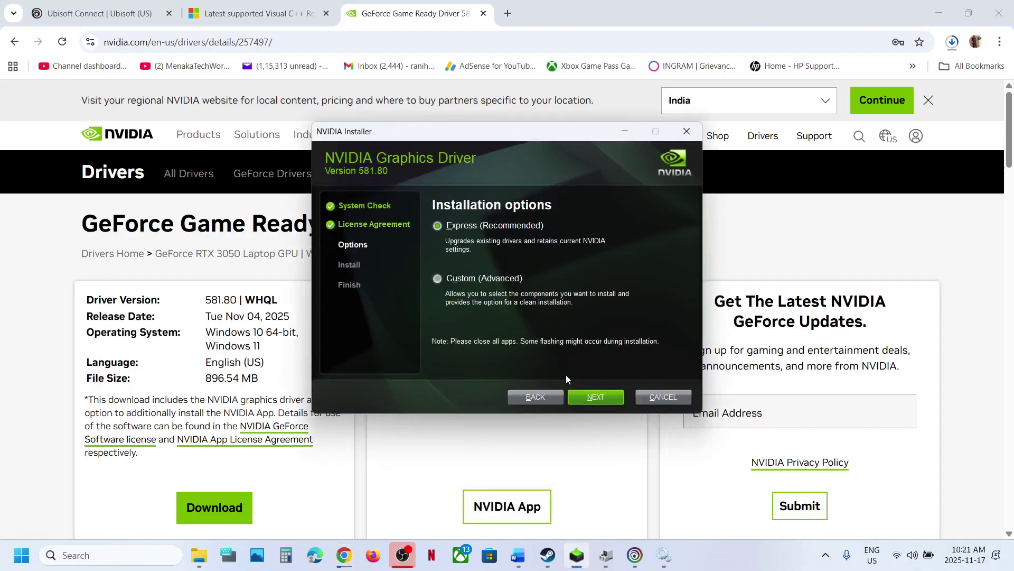
click(494, 278)
click(587, 400)
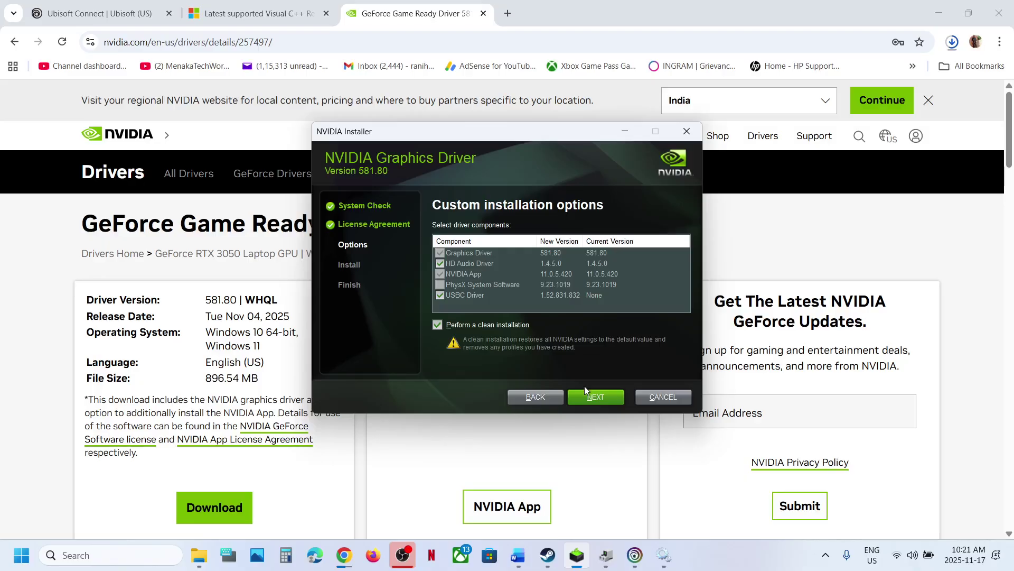
click(600, 397)
click(21, 556)
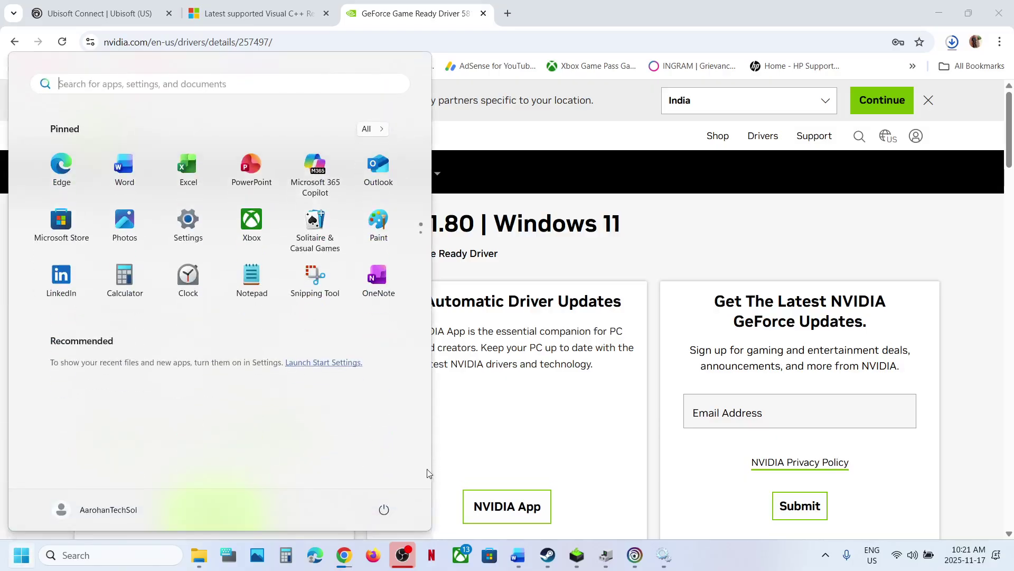
click(384, 508)
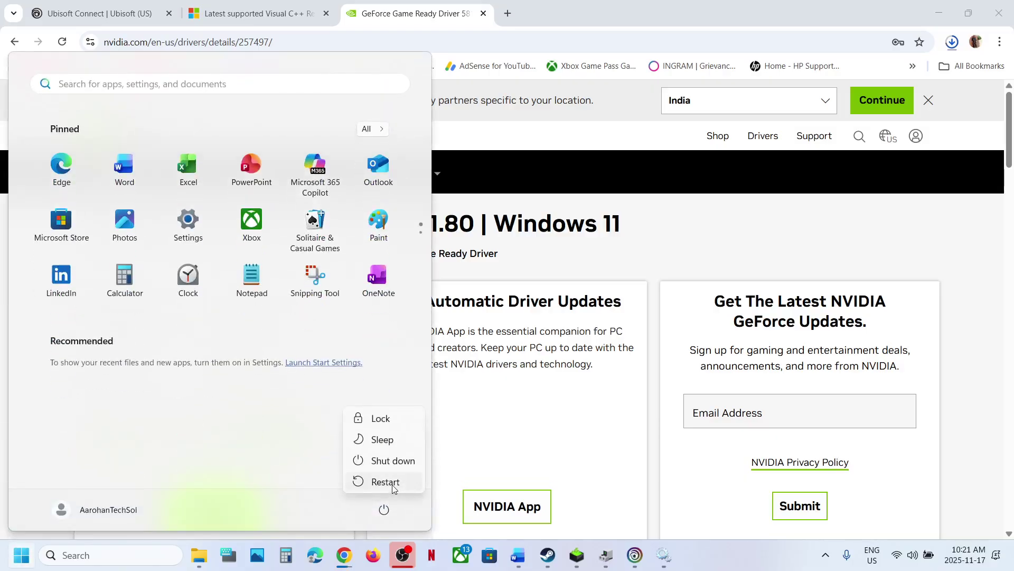
Step: Open the guide's AMD support link and find the Windows 11 drivers for the AMD Radeon RX 9070 XT in the Radeon RX 9000 Series
click(517, 555)
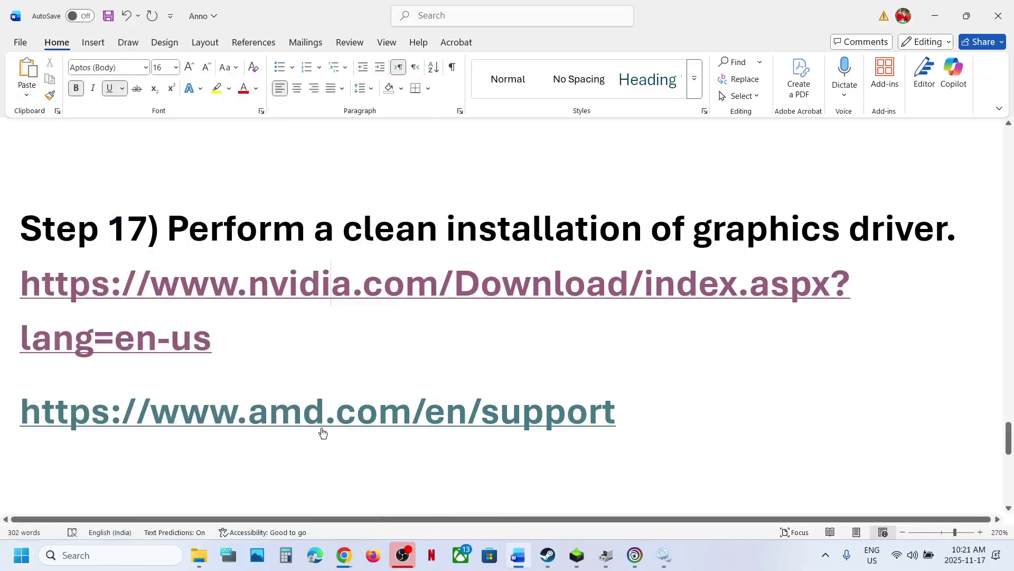
ctrl+click(301, 420)
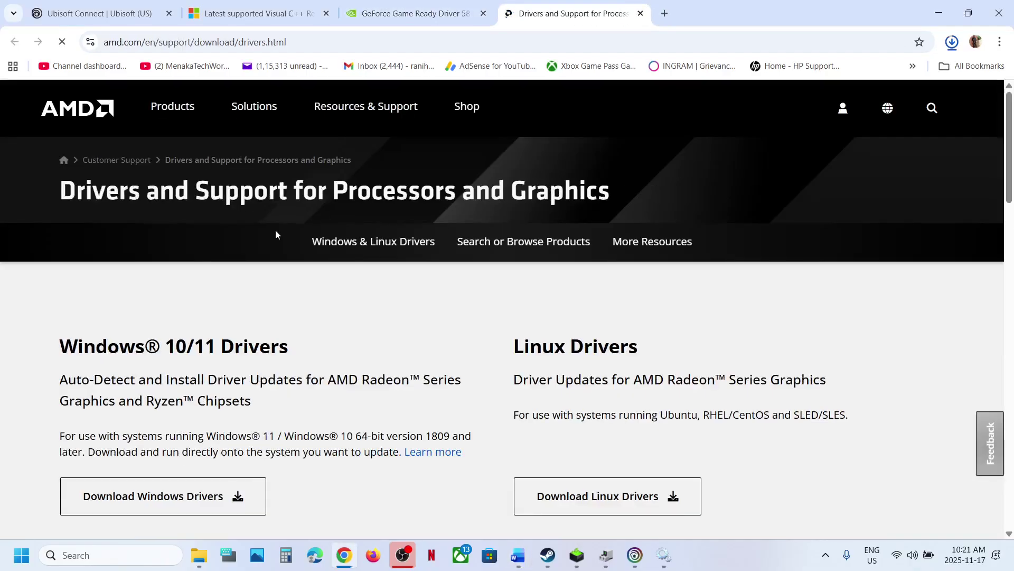
scroll(220, 392, down, 5)
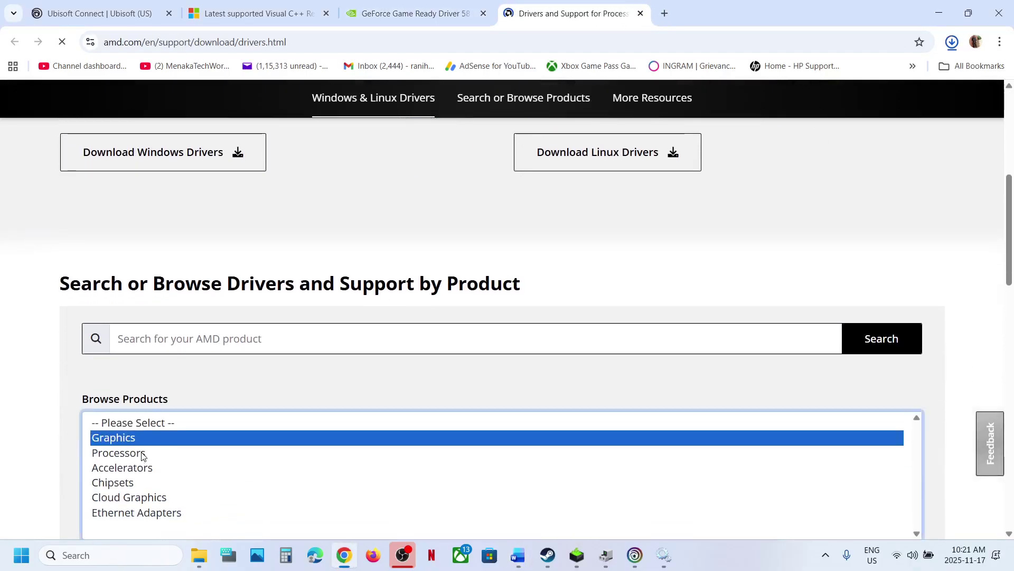
click(135, 439)
click(136, 420)
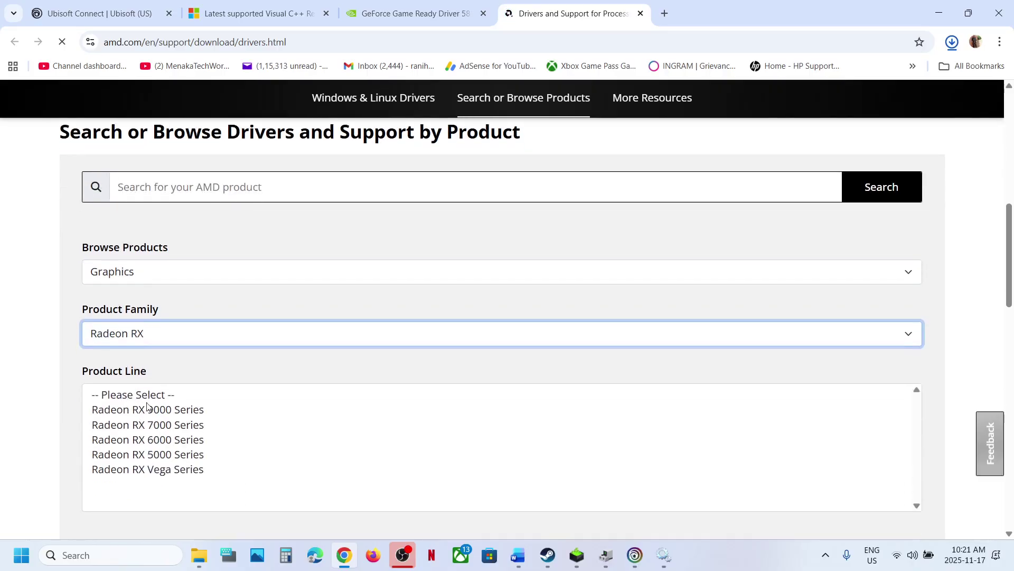
click(147, 411)
click(151, 384)
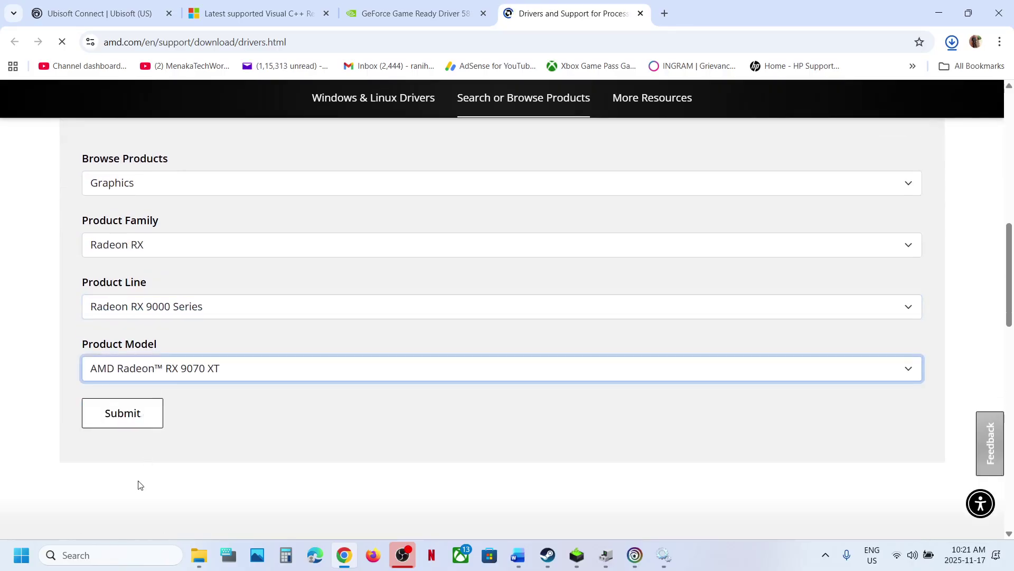
click(122, 410)
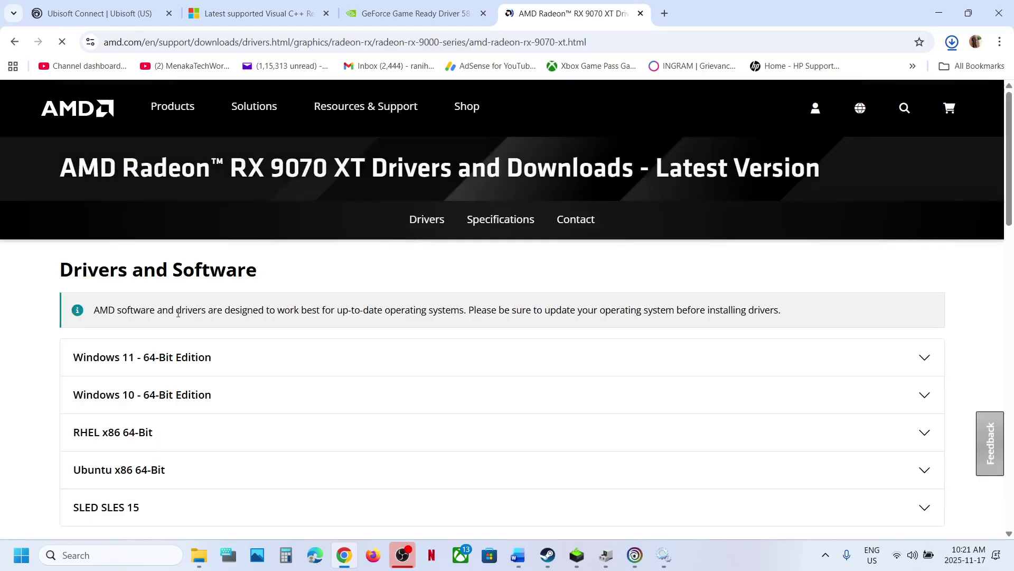
click(164, 359)
scroll(159, 380, down, 3)
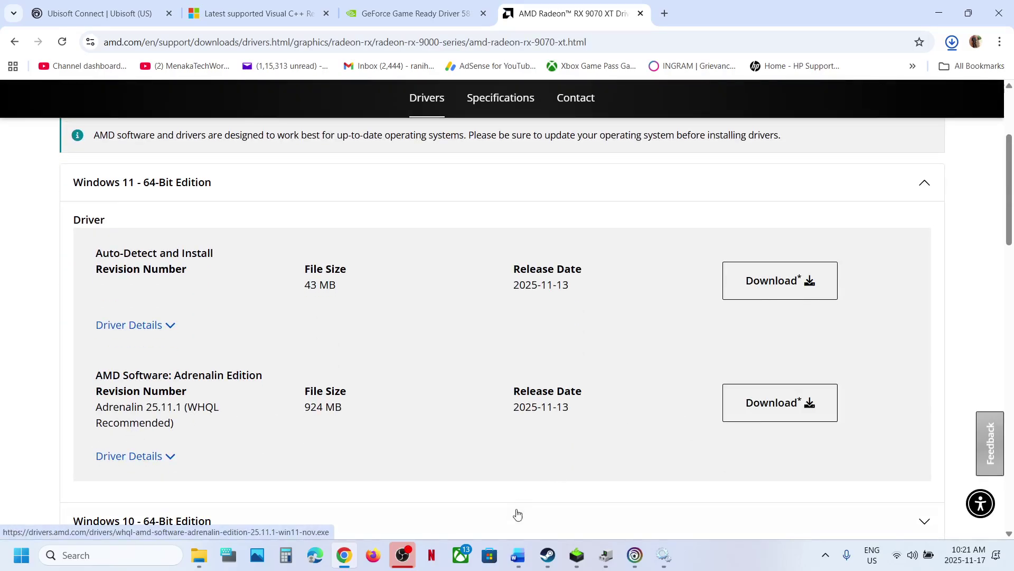
Step: Return to Step 18 in the Word guide, copy the word "graphics" and use it to find and open Windows Graphics settings
click(517, 555)
scroll(429, 400, down, 2)
scroll(429, 400, down, 2)
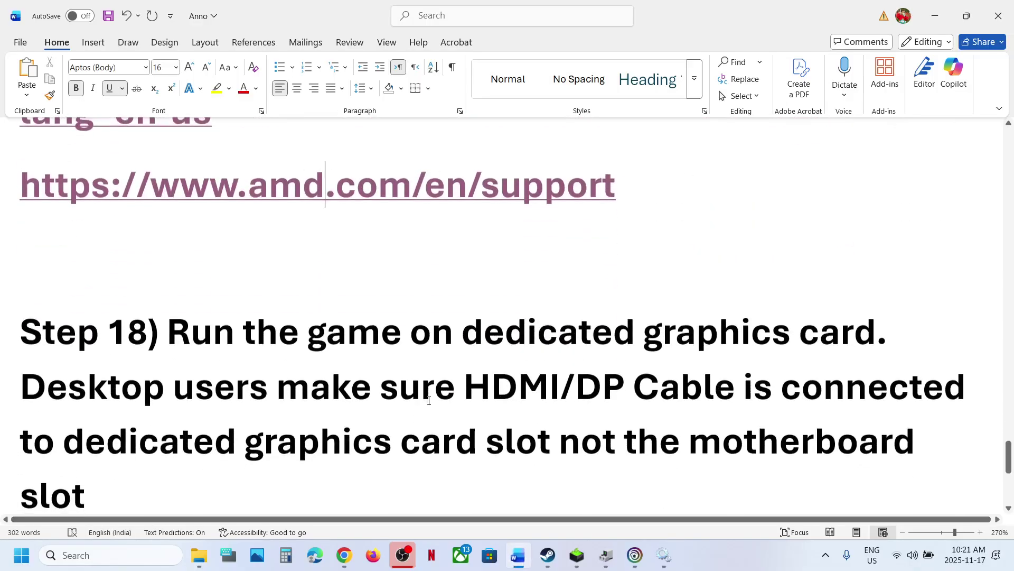
double_click(729, 289)
key(ctrl+c)
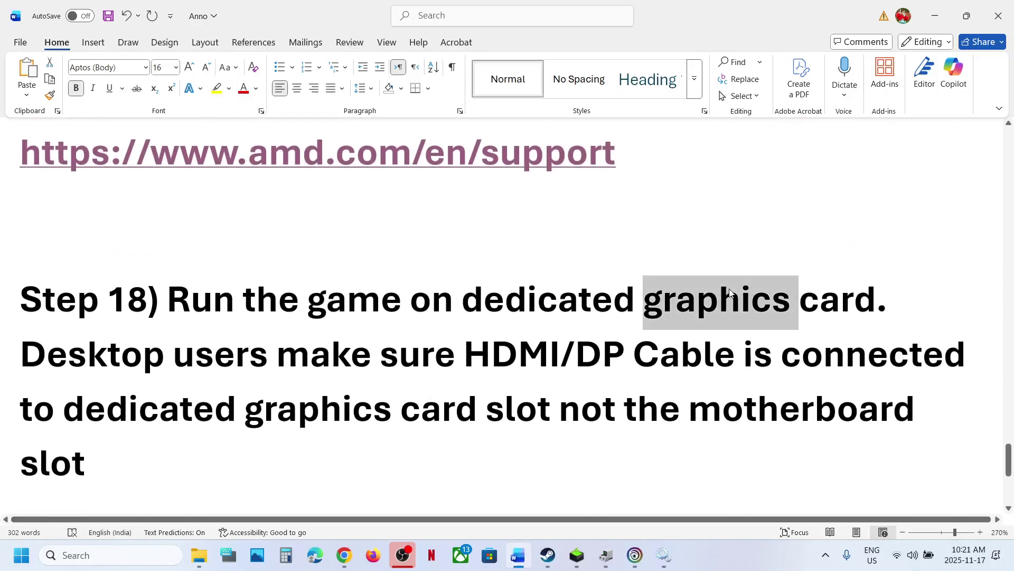
click(139, 563)
key(ctrl+v)
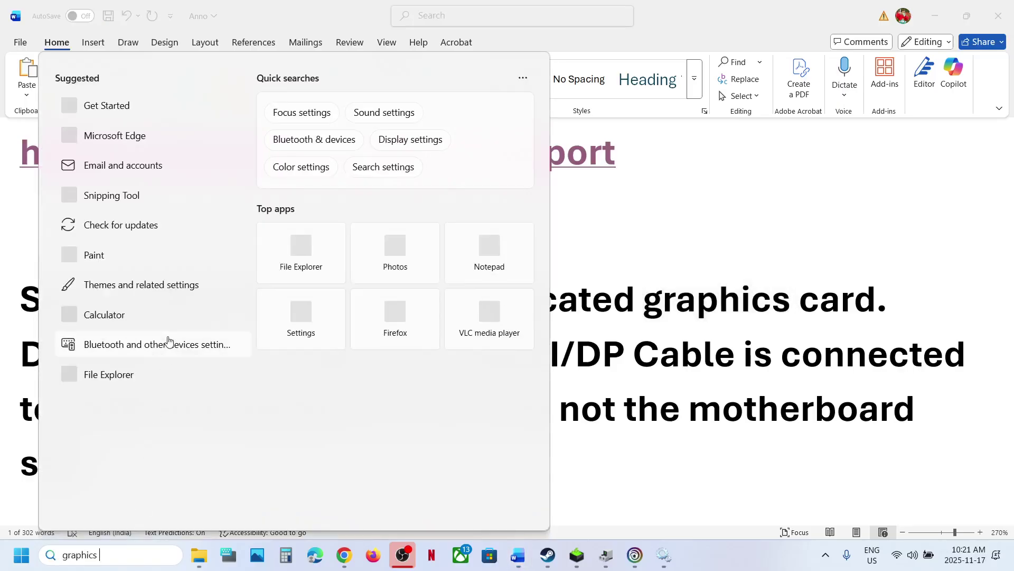
click(139, 147)
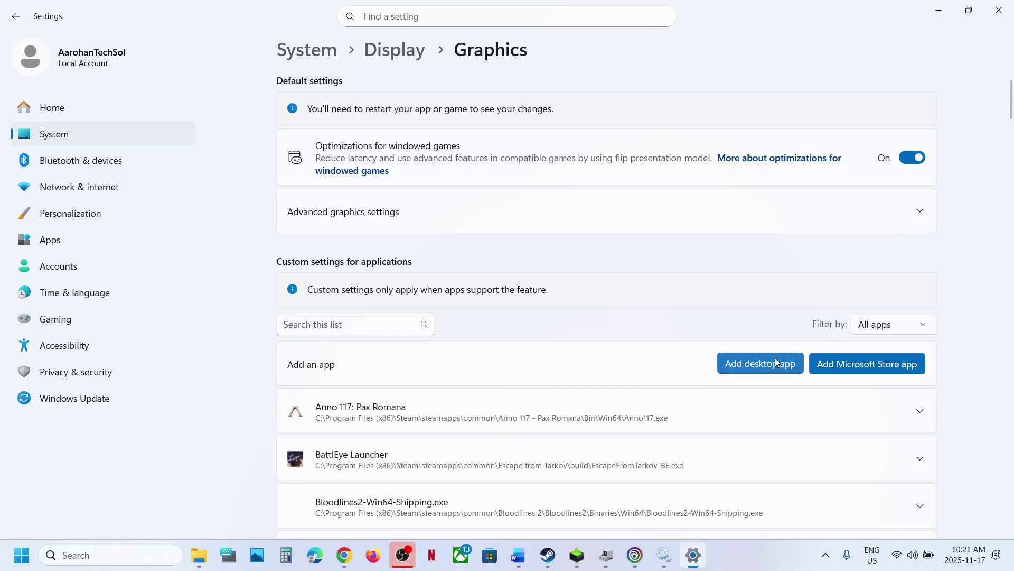
Step: Add the desktop app Anno117 from Steam\steamapps\common\Anno 117 - Pax Romana\Bin\Win64 to the custom graphics settings
click(775, 363)
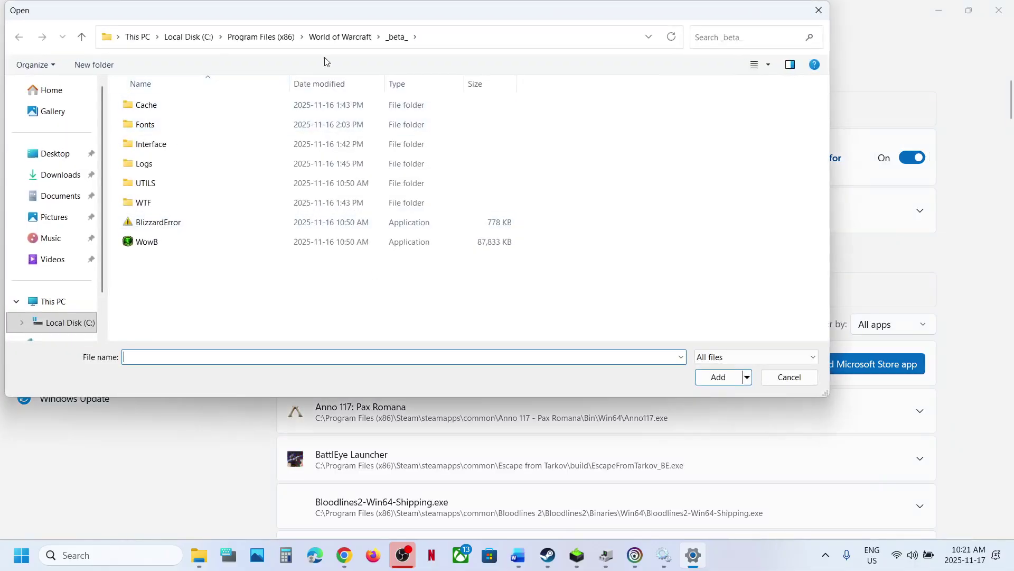
click(66, 323)
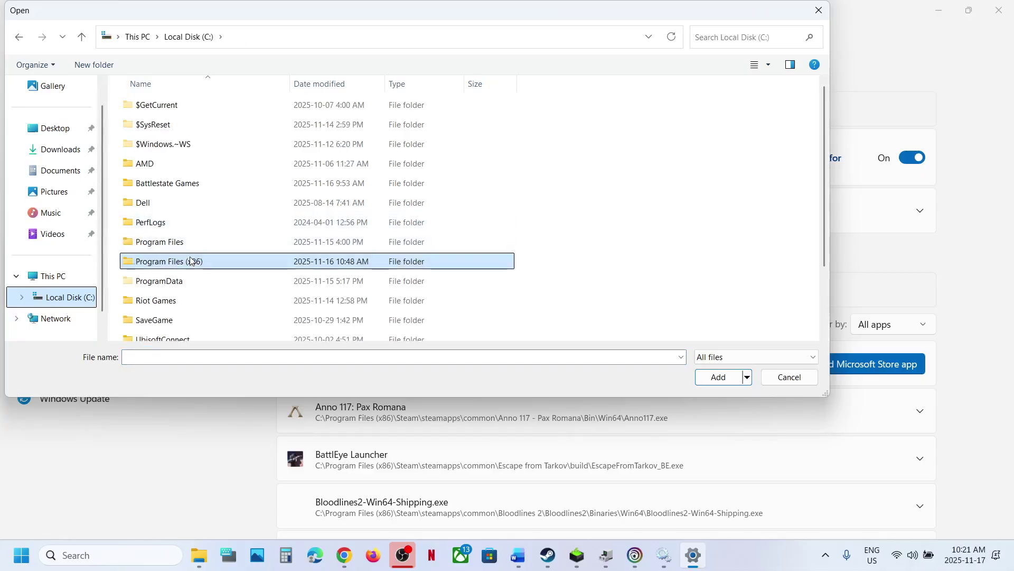
double_click(191, 262)
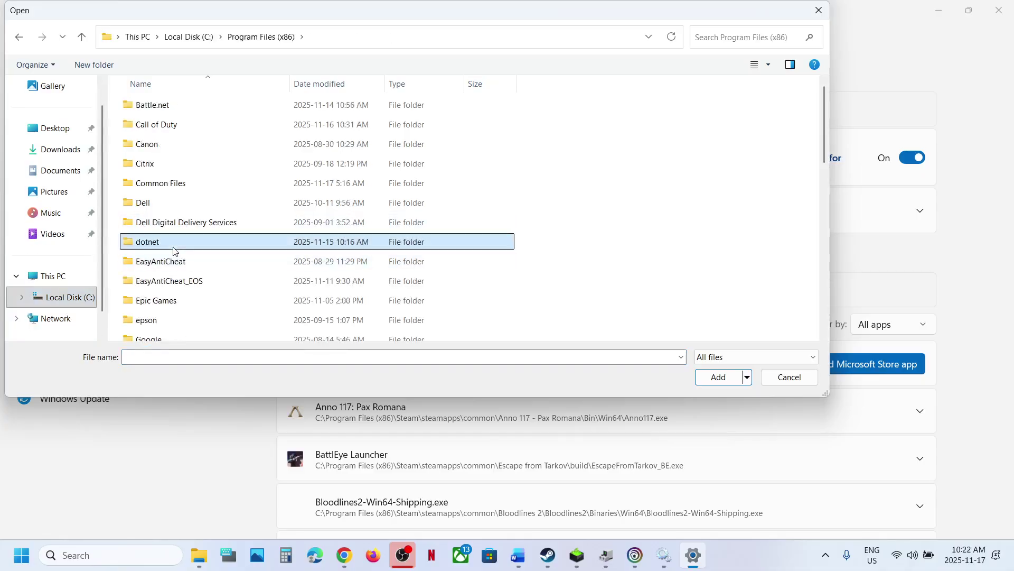
key(s)
double_click(169, 140)
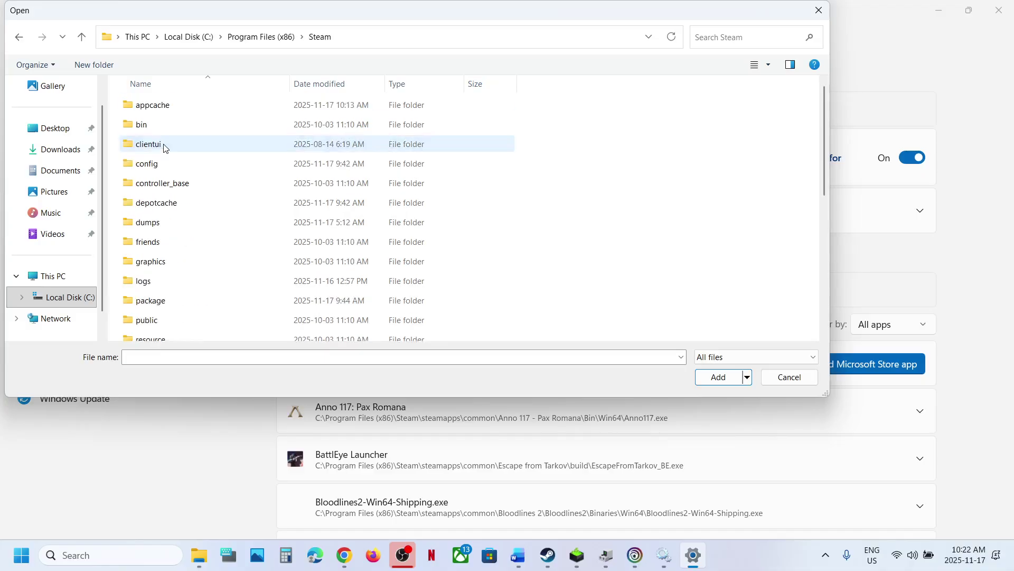
click(169, 125)
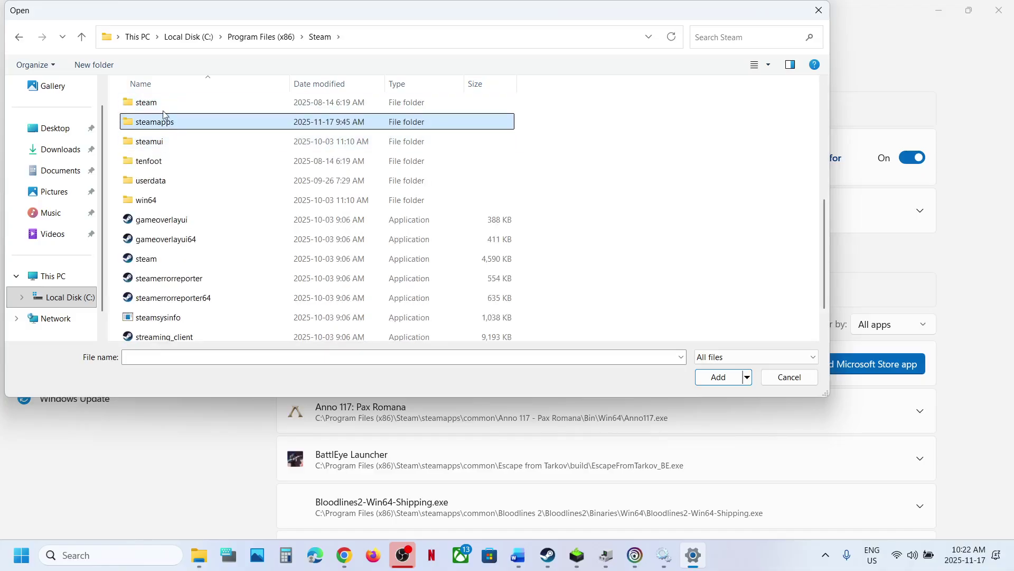
double_click(161, 123)
click(159, 104)
double_click(160, 105)
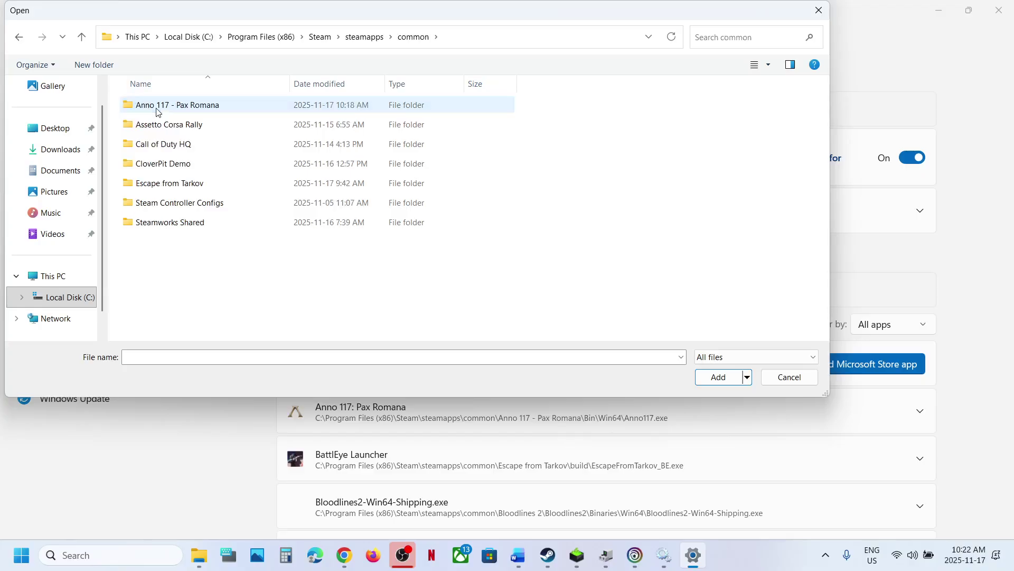
double_click(157, 106)
double_click(157, 109)
double_click(158, 108)
click(158, 129)
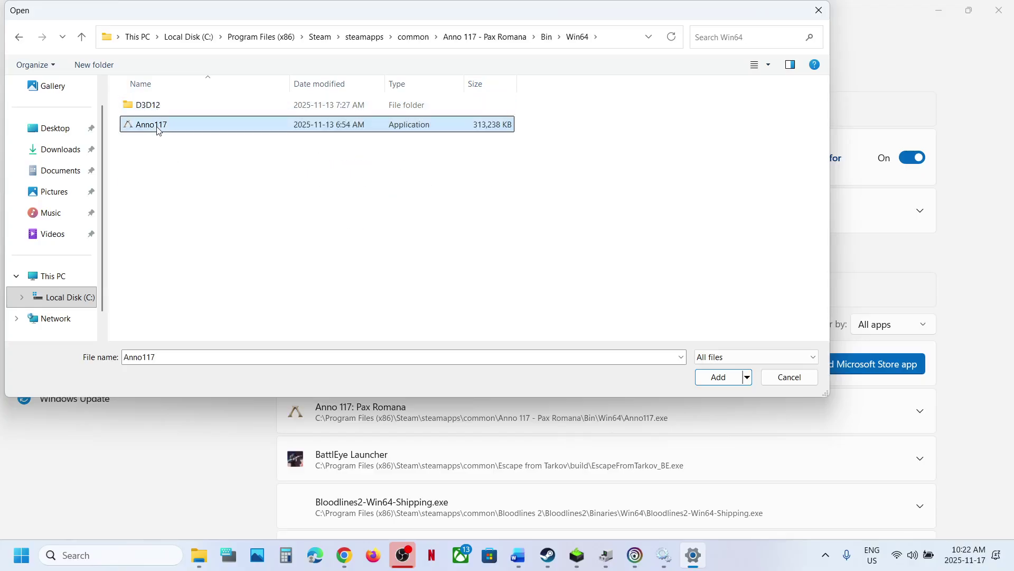
click(711, 376)
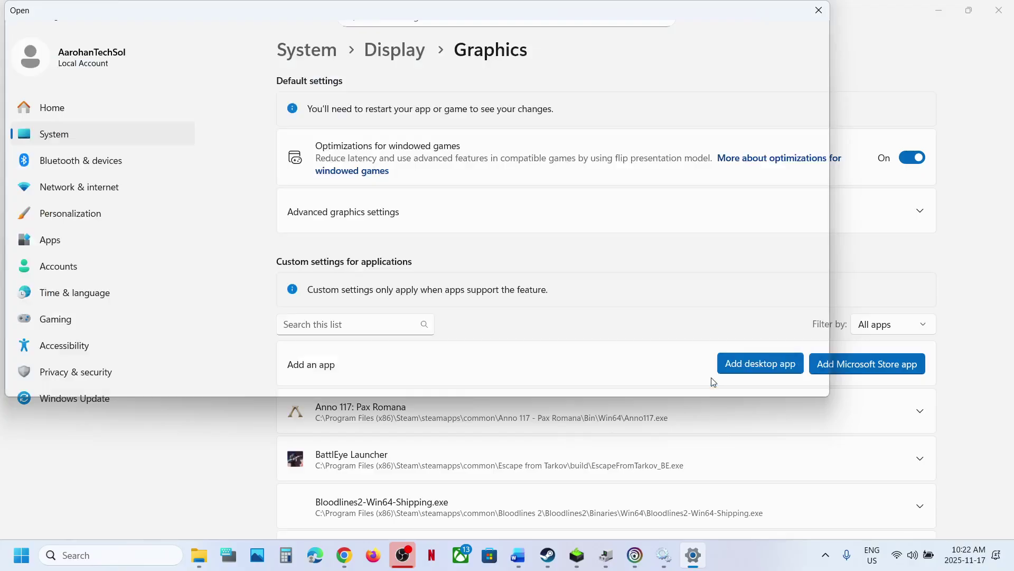
Step: Set the GPU preference of Anno 117: Pax Romana to High Performance (NVIDIA GeForce RTX 3050 Laptop GPU) and close Settings
click(464, 425)
click(747, 369)
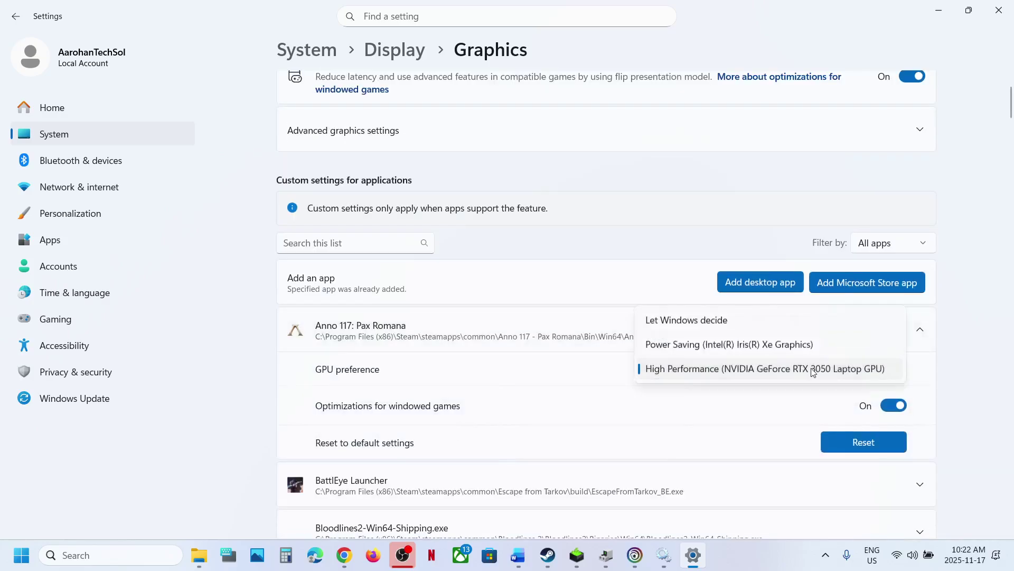
click(809, 370)
click(1008, 15)
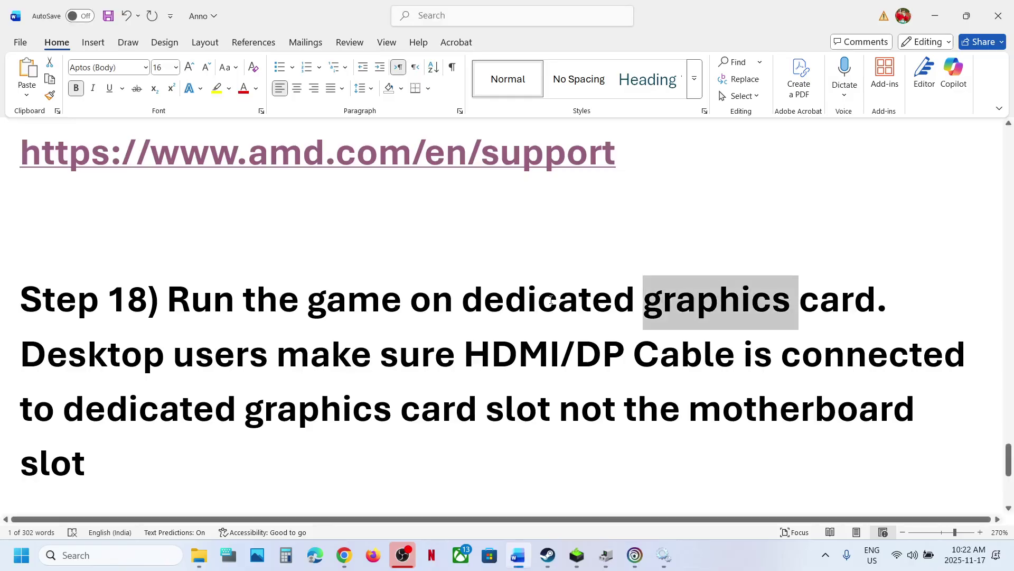
Step: Show the desktop and launch NVIDIA Control Panel from its extended context options
key(super+d)
right_click(520, 357)
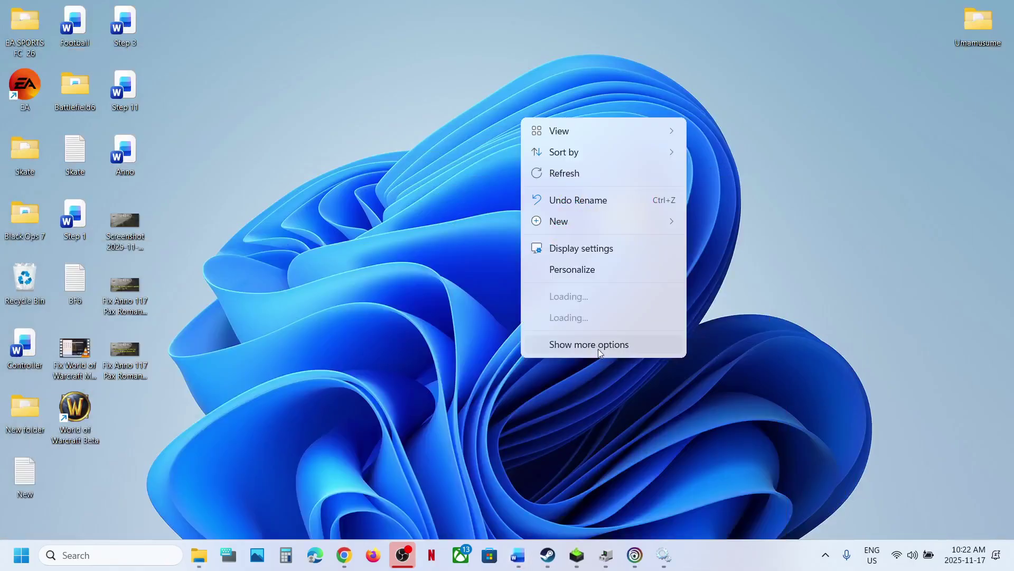
click(595, 348)
click(581, 285)
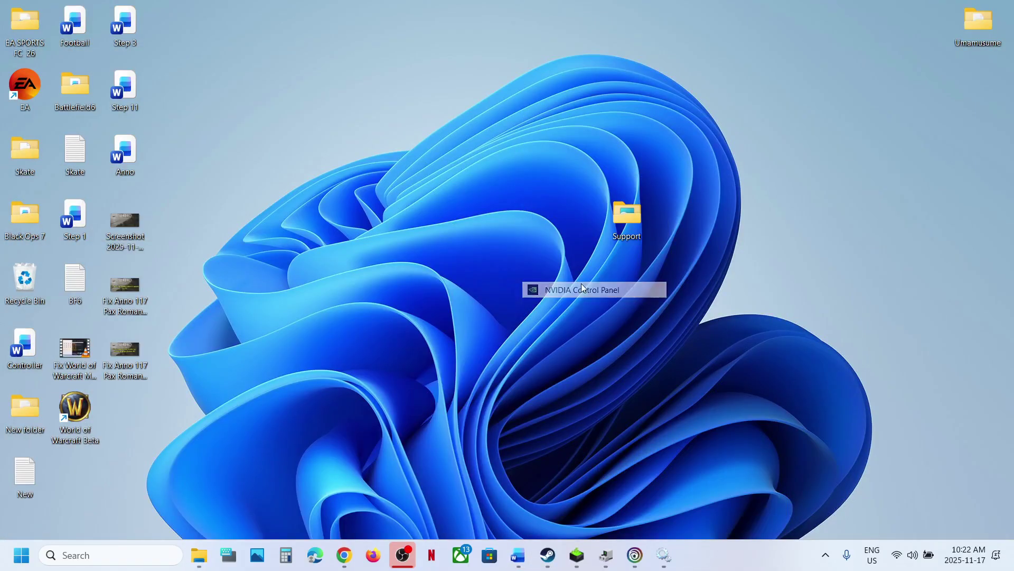
Step: Switch to Steam and close the leftover background windows, including Device Manager
click(548, 555)
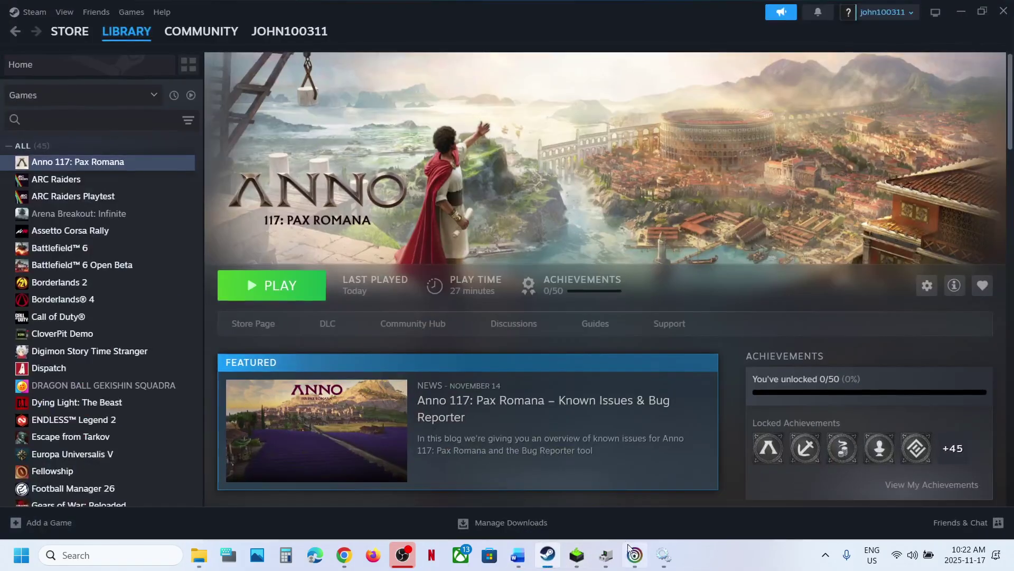
click(659, 560)
click(1011, 10)
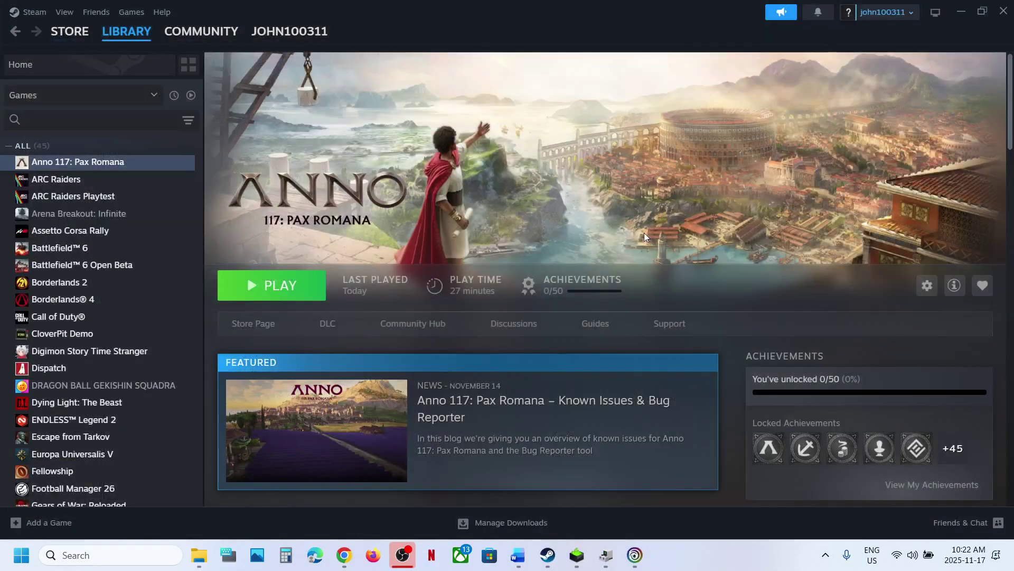
click(606, 565)
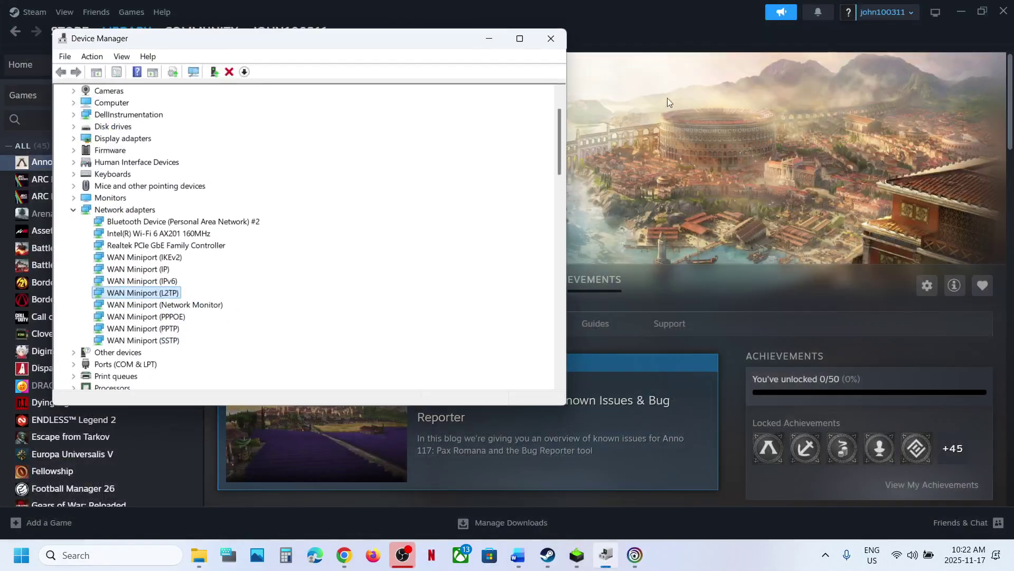
click(551, 39)
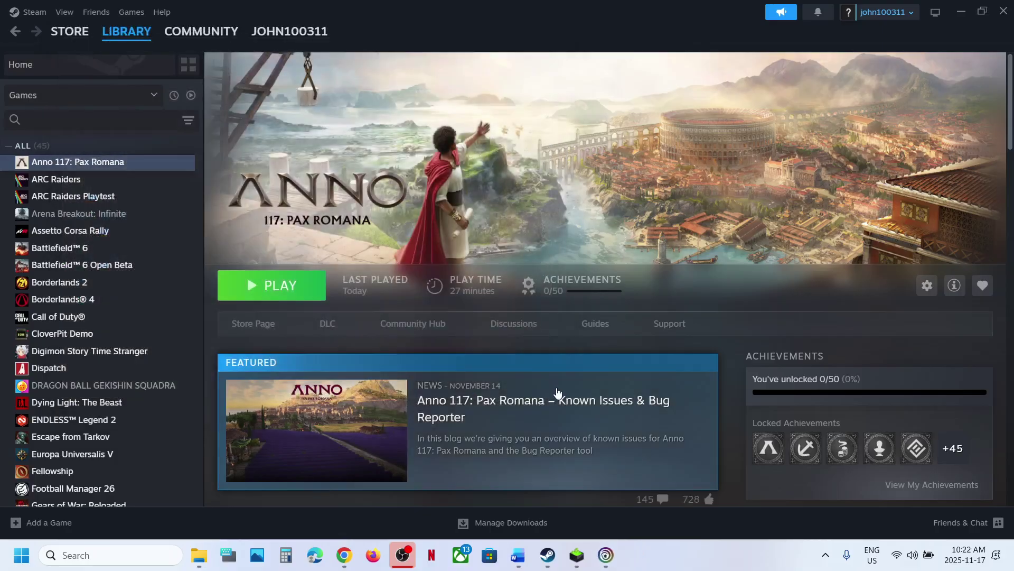
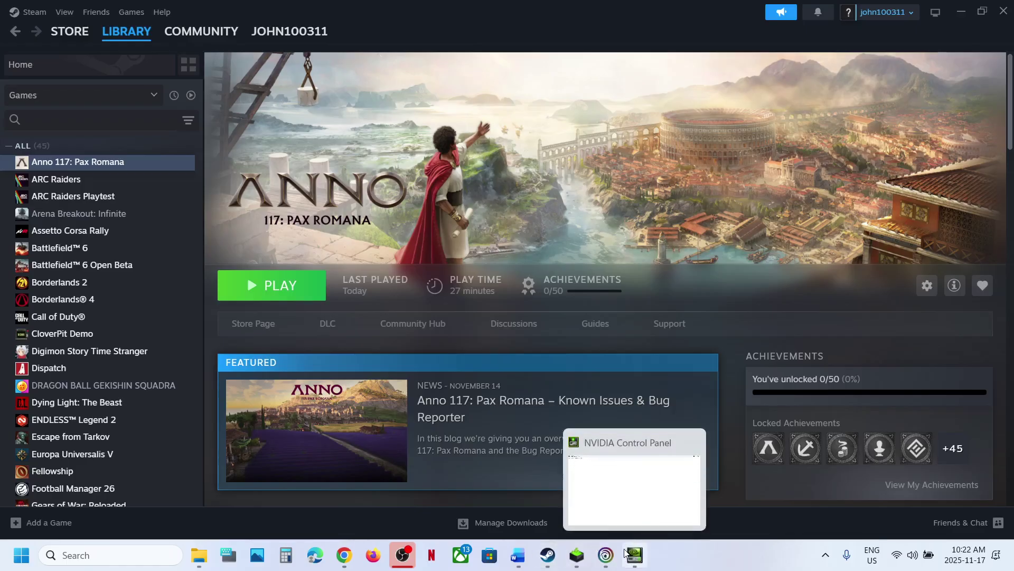
Step: Switch to NVIDIA Control Panel and start browsing for a program to add to the program-specific 3D settings
click(629, 554)
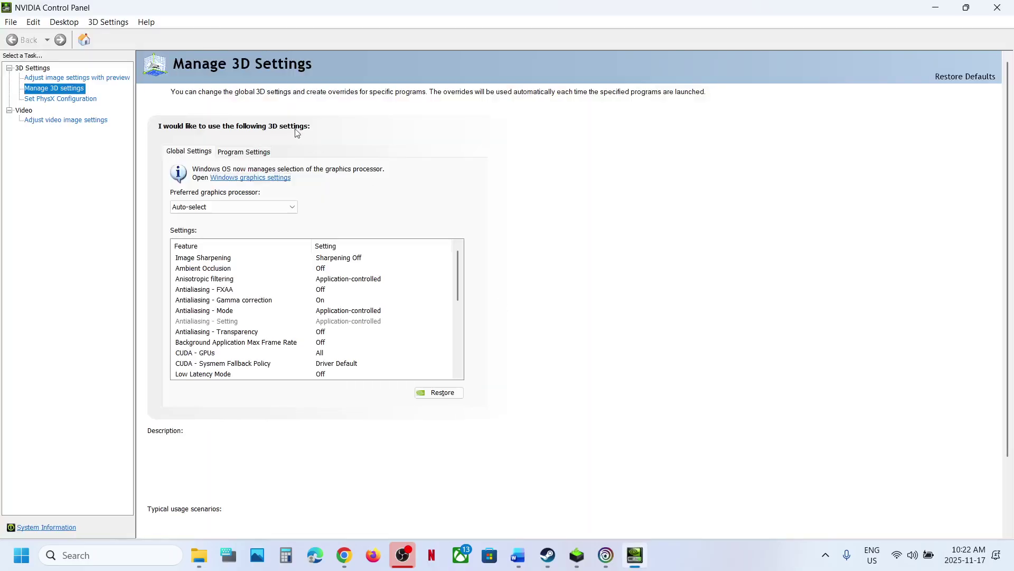
click(251, 153)
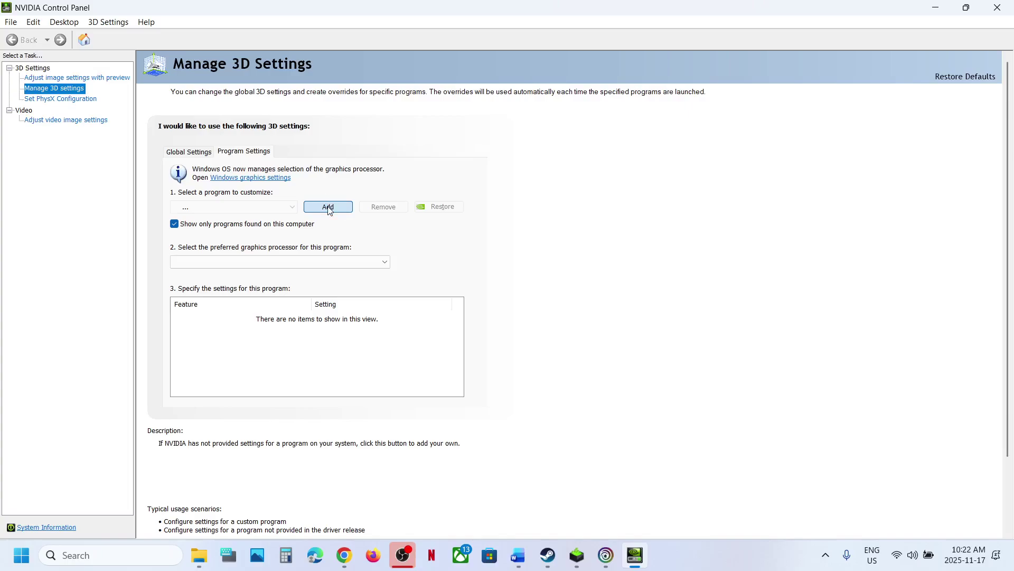
mouse_move(555, 562)
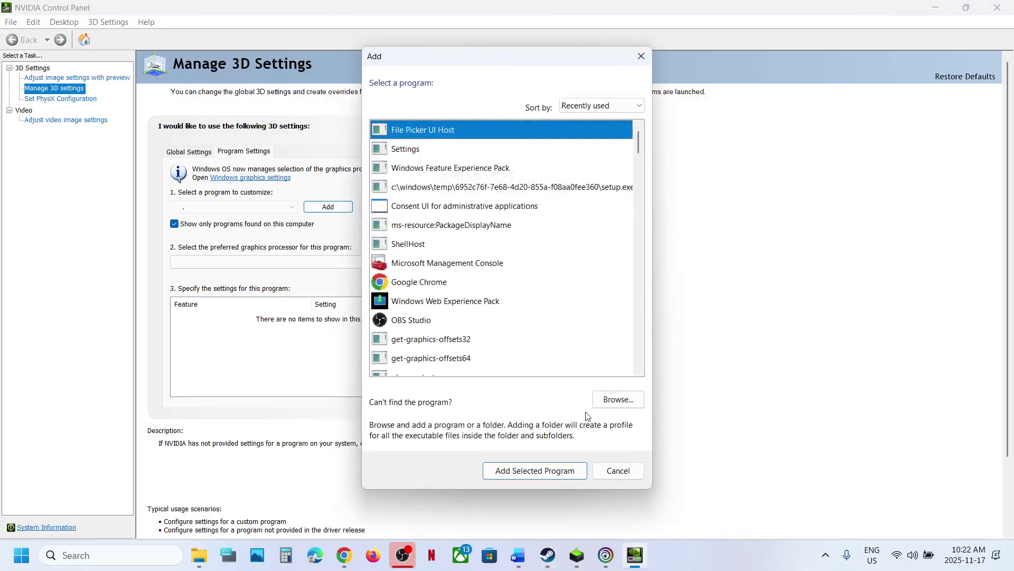
click(611, 402)
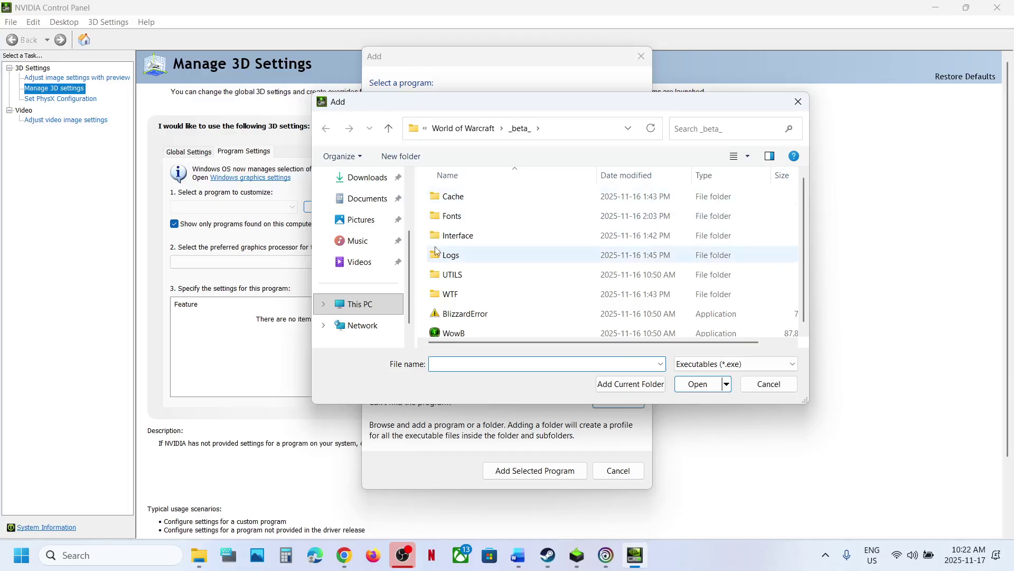
Step: Browse to the Program Files (x86) folder on Local Disk (C:) and locate the Steam folder
click(370, 309)
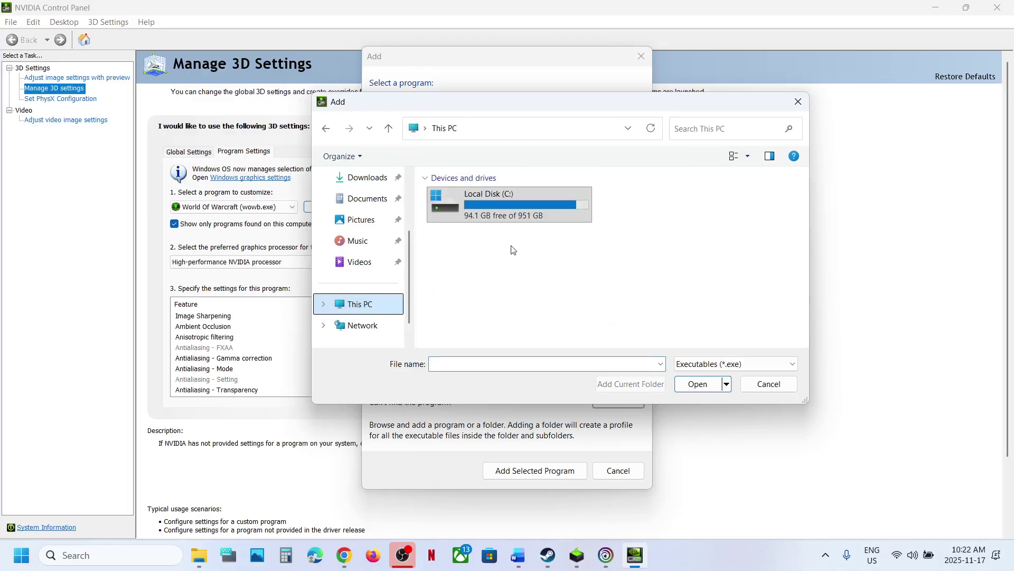
double_click(491, 222)
scroll(493, 273, down, 2)
scroll(491, 269, down, 2)
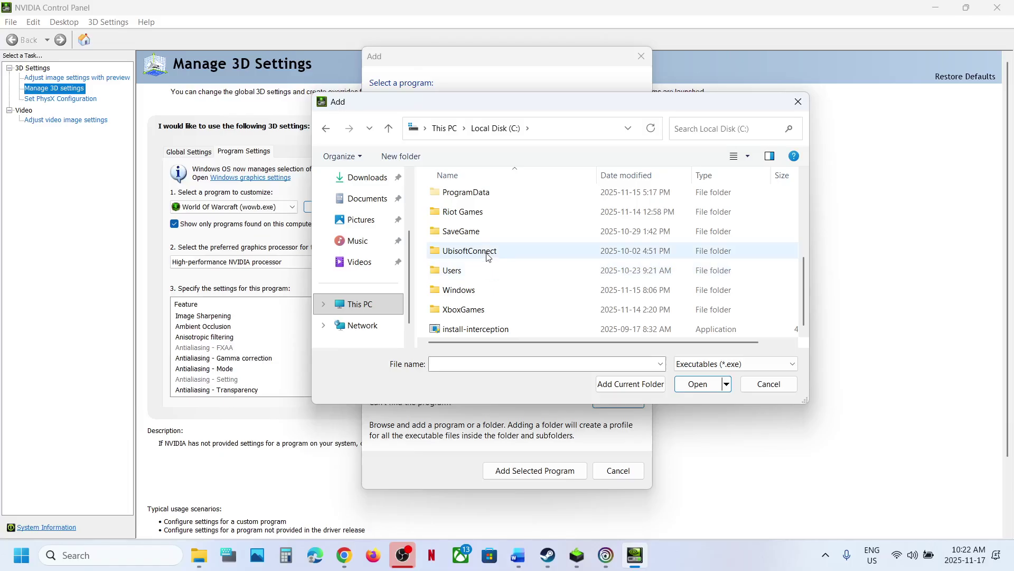
scroll(486, 233, up, 1)
double_click(489, 217)
double_click(489, 220)
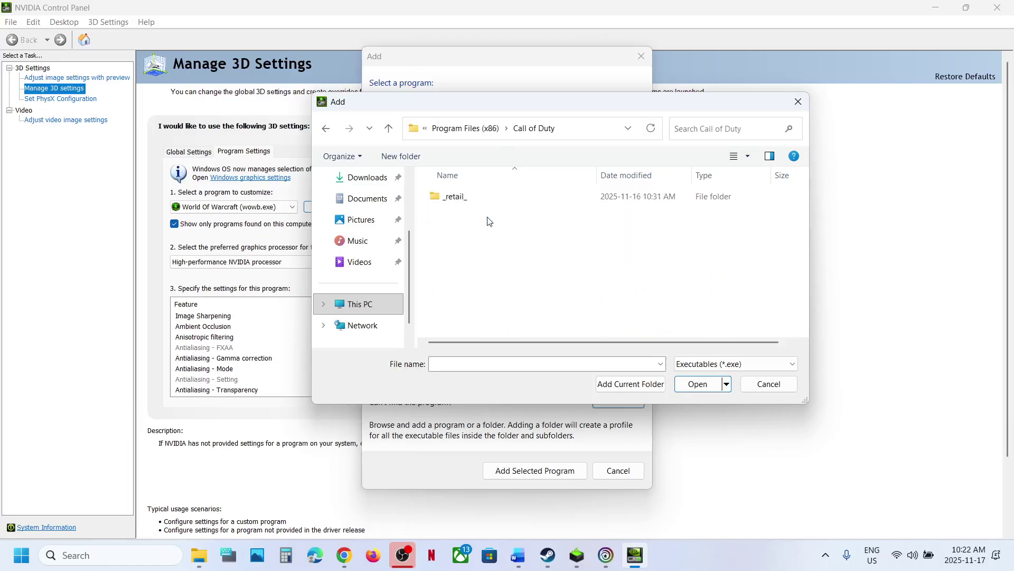
click(389, 129)
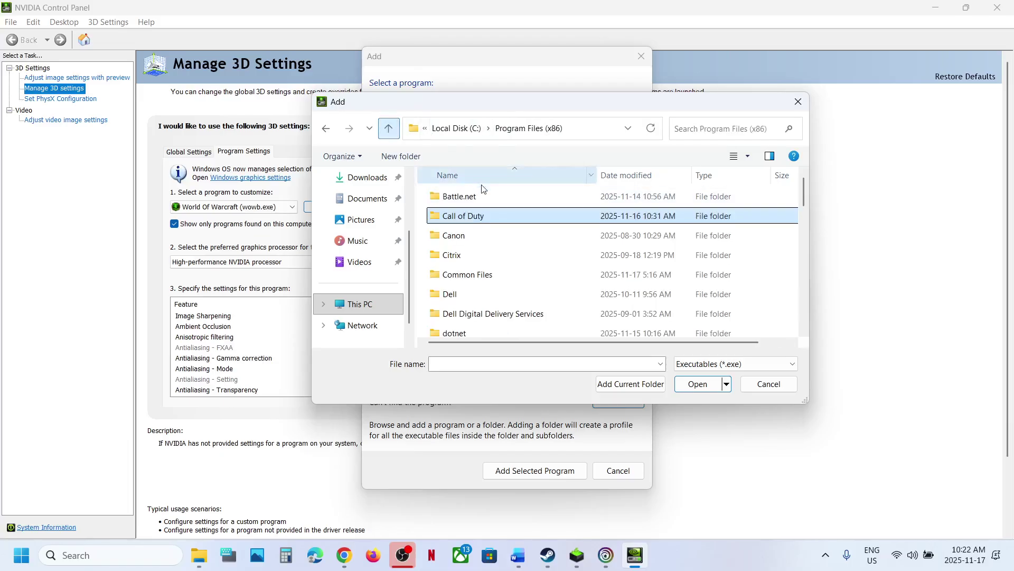
key(s)
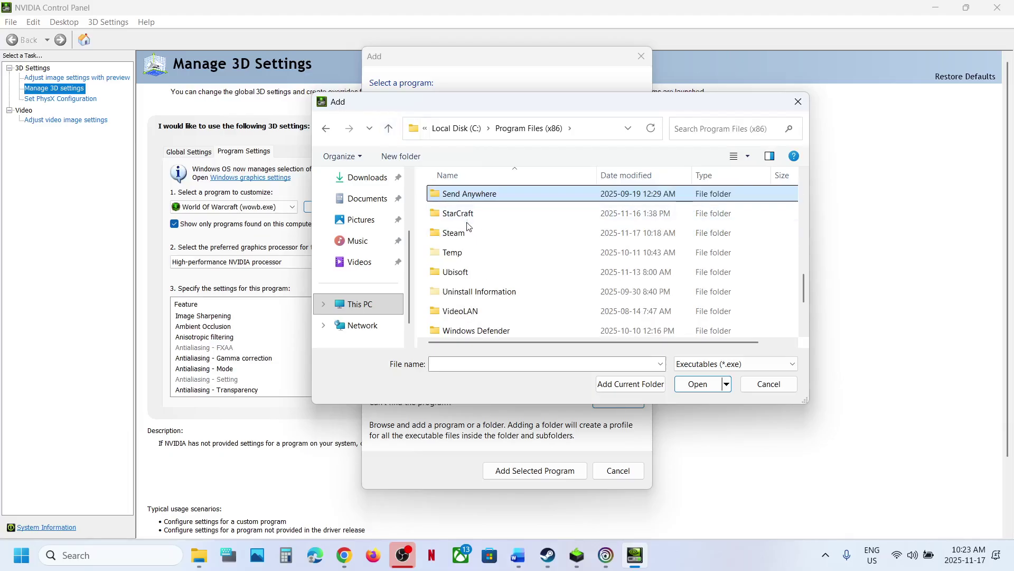
Step: Add Anno117 from Steam\steamapps\common\Anno 117 - Pax Romana\Bin\Win64 and set its preferred graphics processor to High-performance NVIDIA processor
double_click(465, 233)
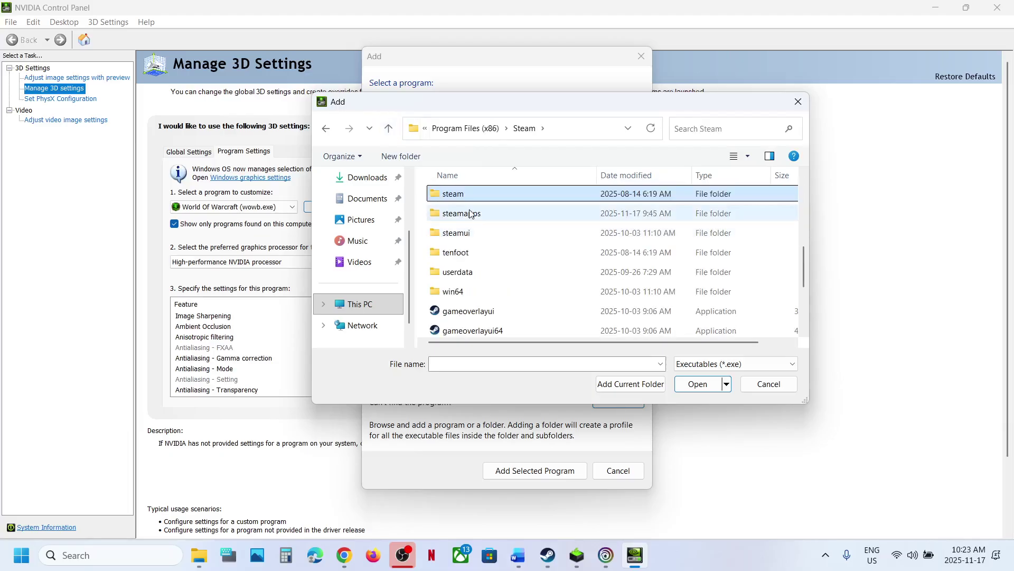
click(471, 213)
double_click(472, 214)
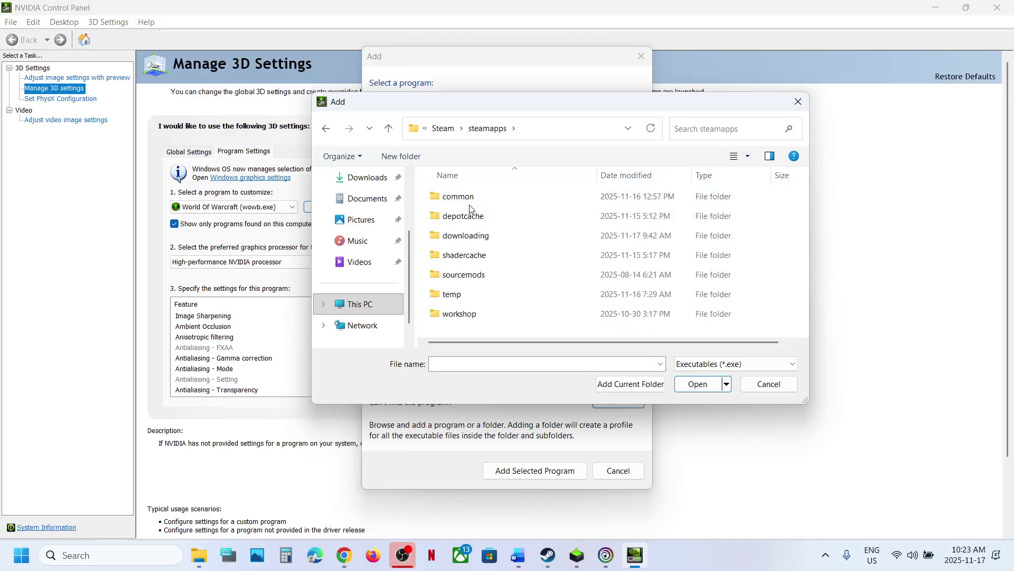
double_click(470, 202)
double_click(470, 202)
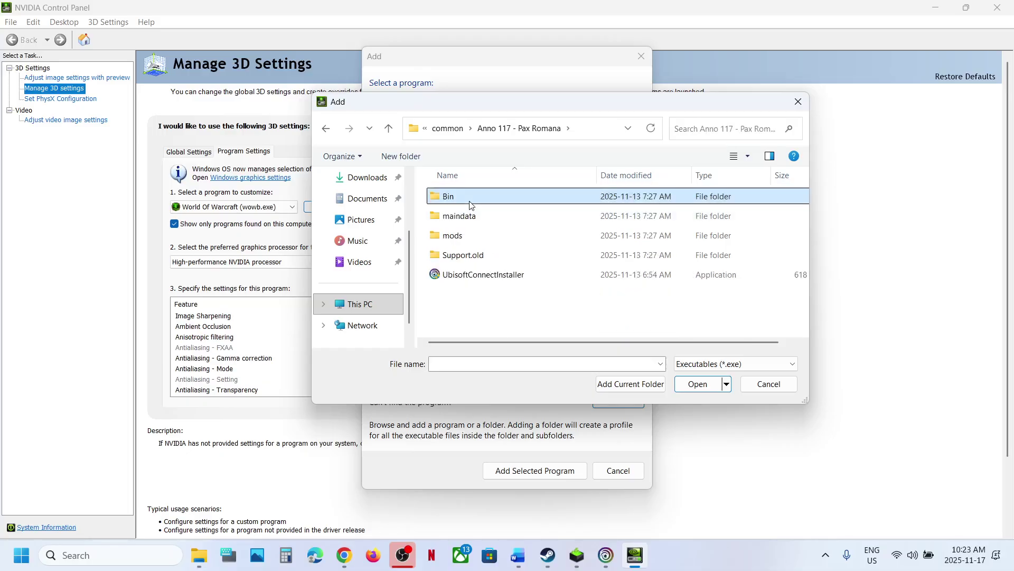
double_click(470, 201)
double_click(472, 205)
click(471, 217)
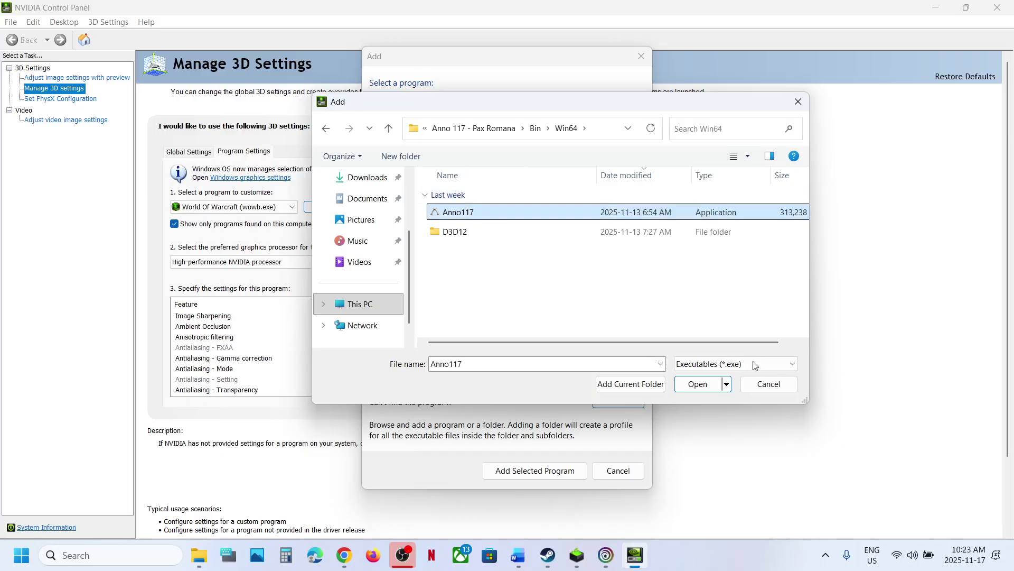
click(697, 384)
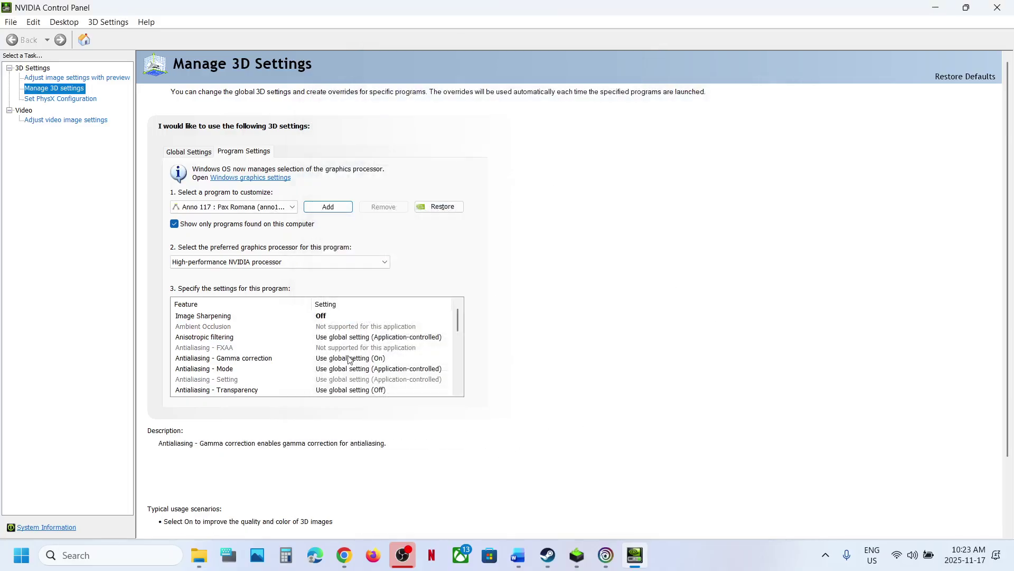
click(236, 263)
click(234, 285)
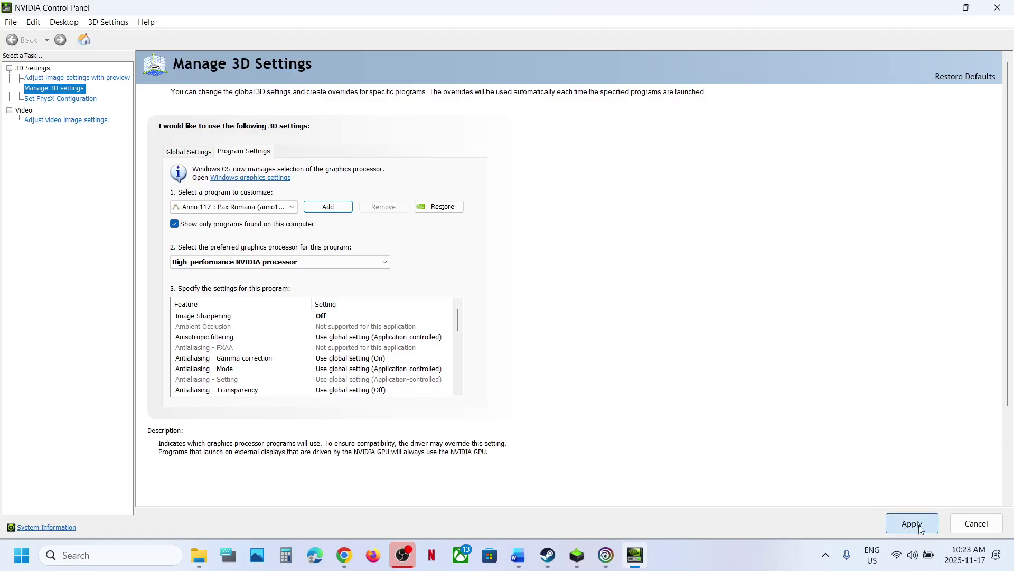
Step: Switch to the Word guide and highlight the Step 18 note about desktop users connecting the HDMI/DP cable to the dedicated card
click(520, 556)
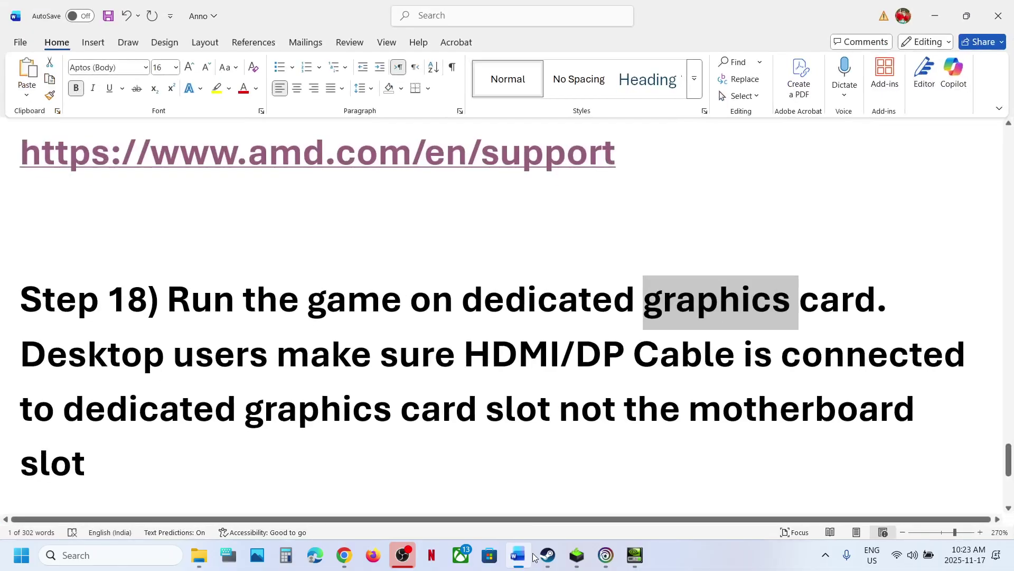
drag(47, 348, 97, 451)
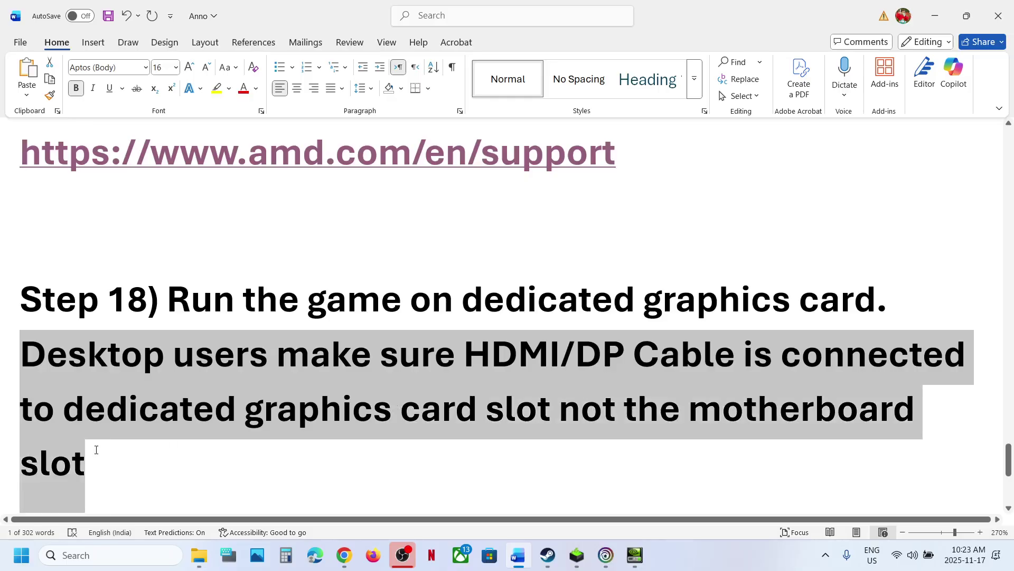
click(97, 449)
scroll(97, 449, down, 2)
scroll(79, 476, up, 1)
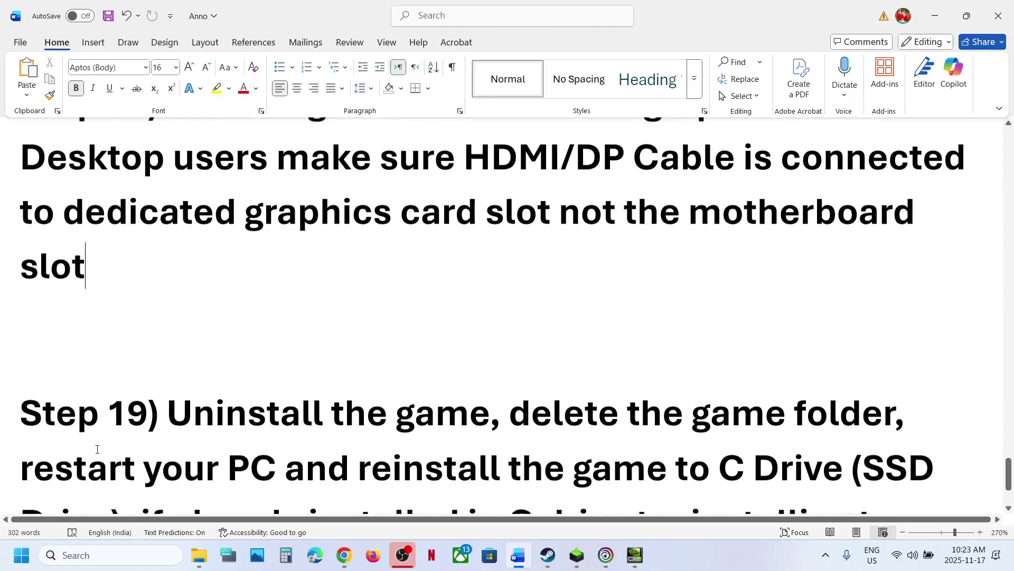
Step: Open Device Manager, expand the display adapters and bring up the available actions for Intel(R) Iris(R) Xe Graphics
right_click(11, 568)
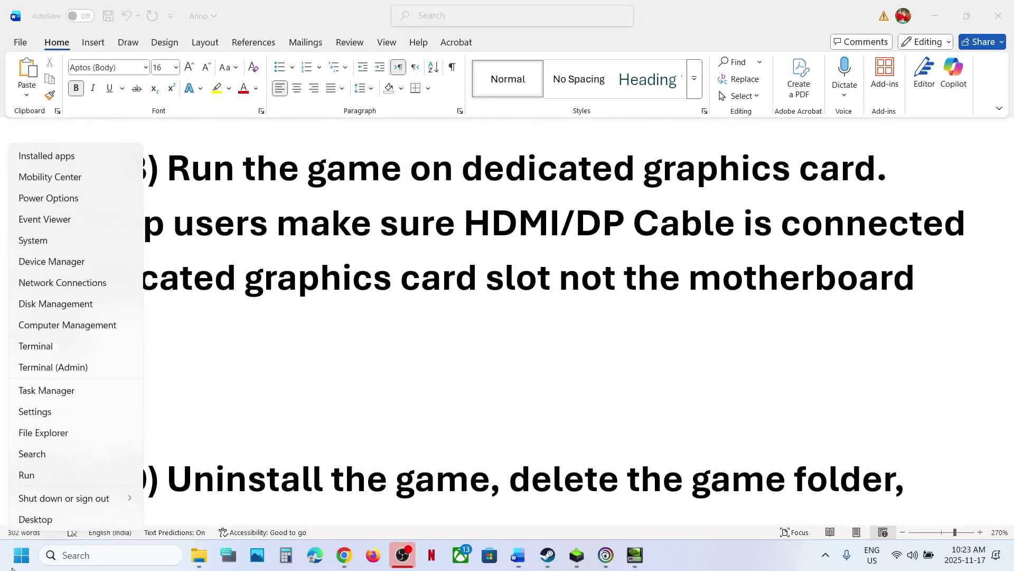
click(37, 258)
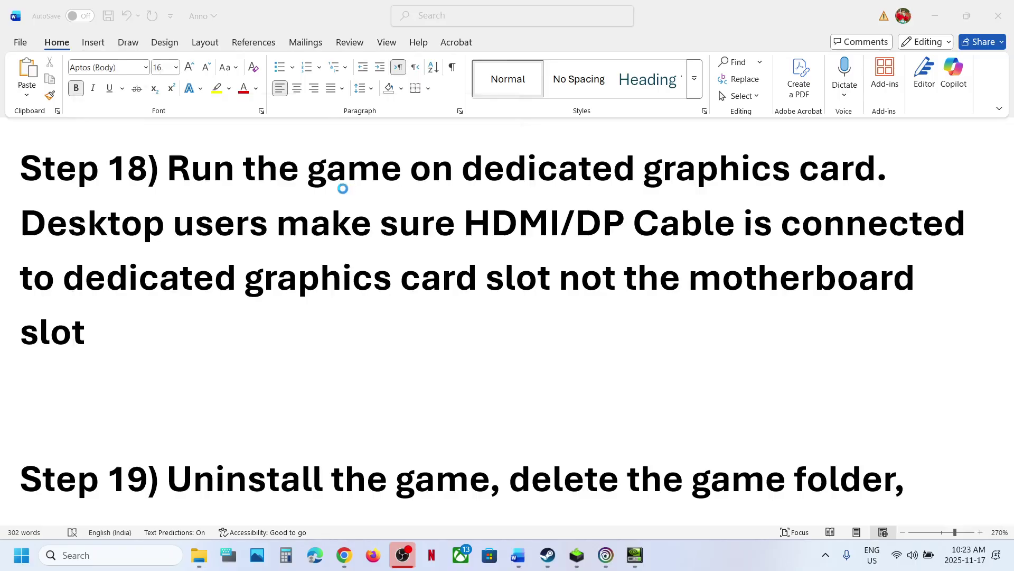
click(74, 199)
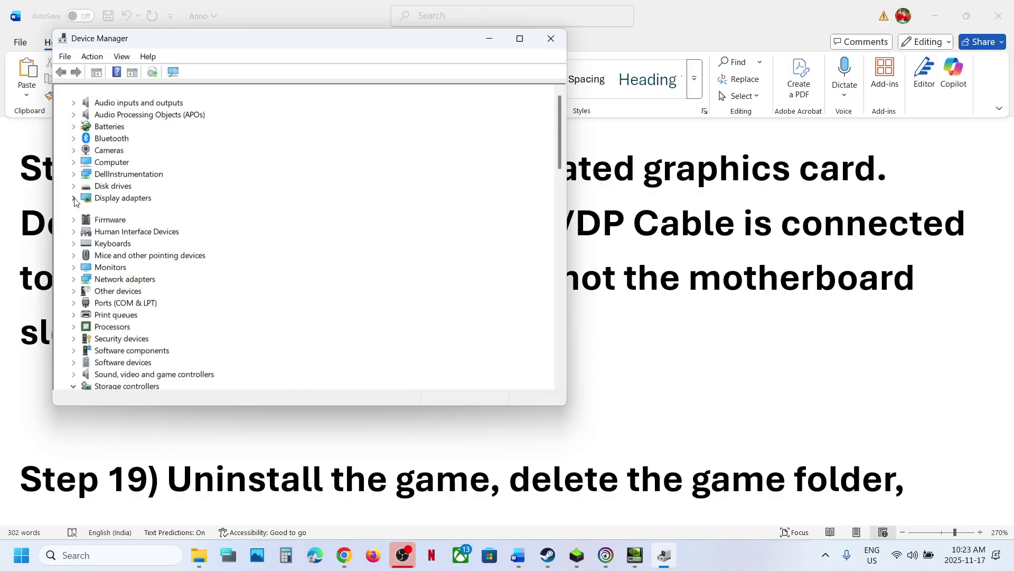
click(135, 211)
click(141, 226)
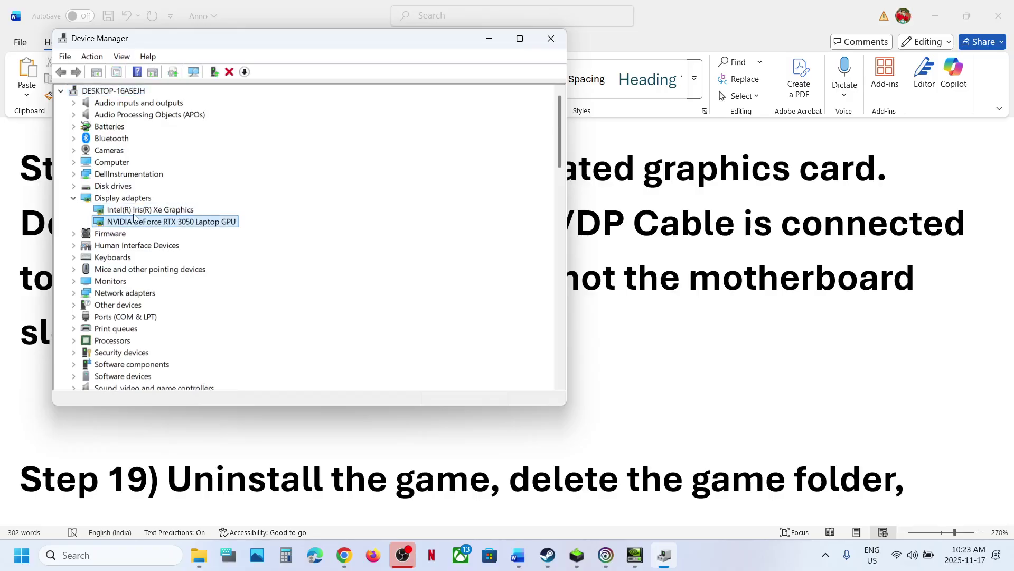
click(136, 213)
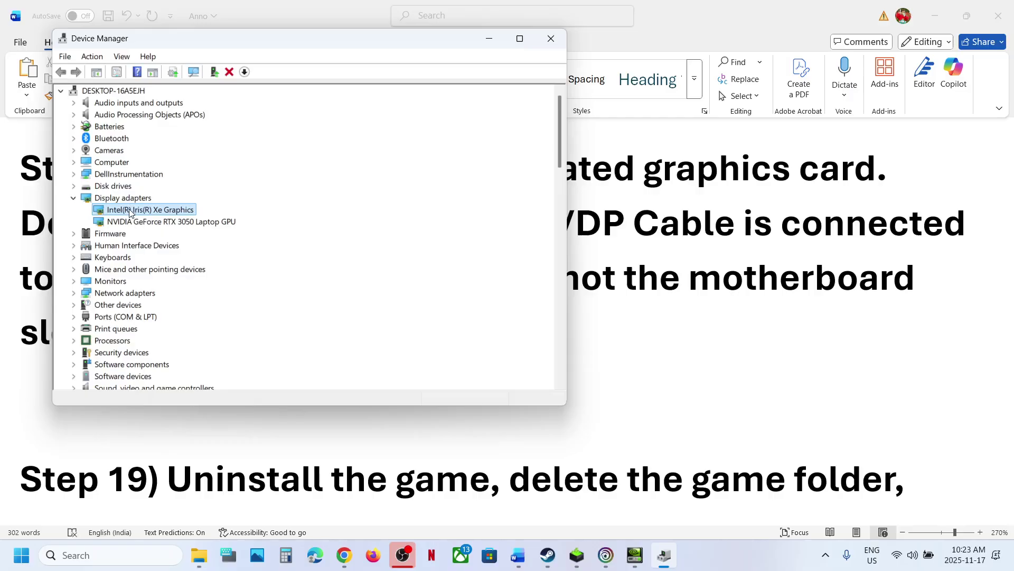
right_click(130, 211)
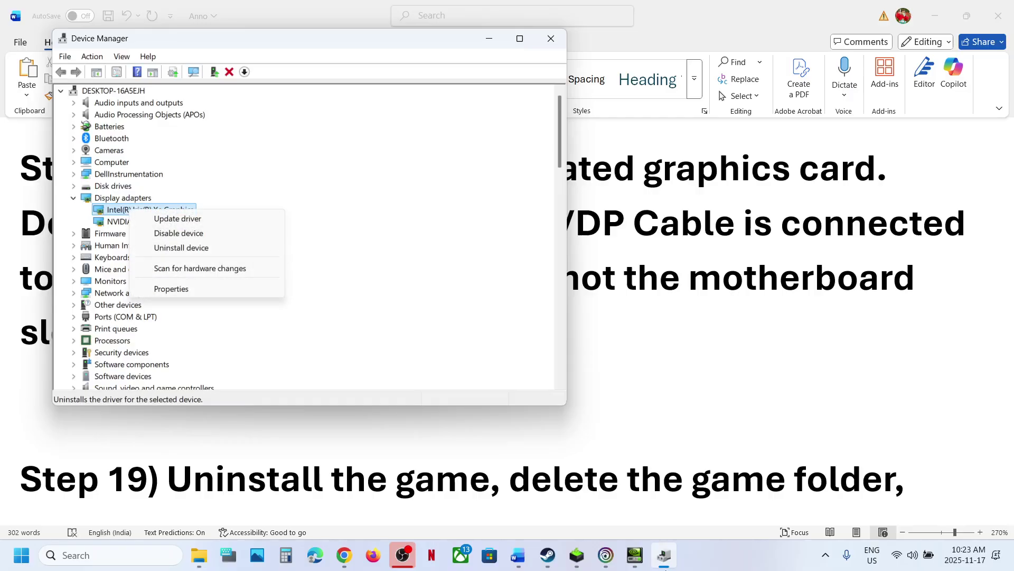
Step: Glance at Steam, bring up the integrated Intel adapter's actions again, and close Device Manager without changing the device
click(547, 560)
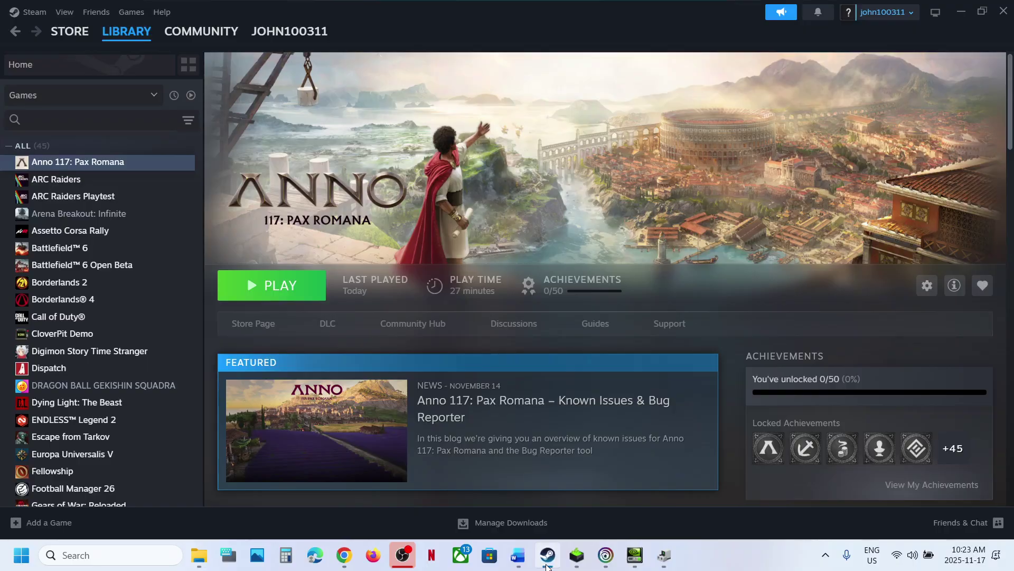
click(547, 563)
right_click(144, 211)
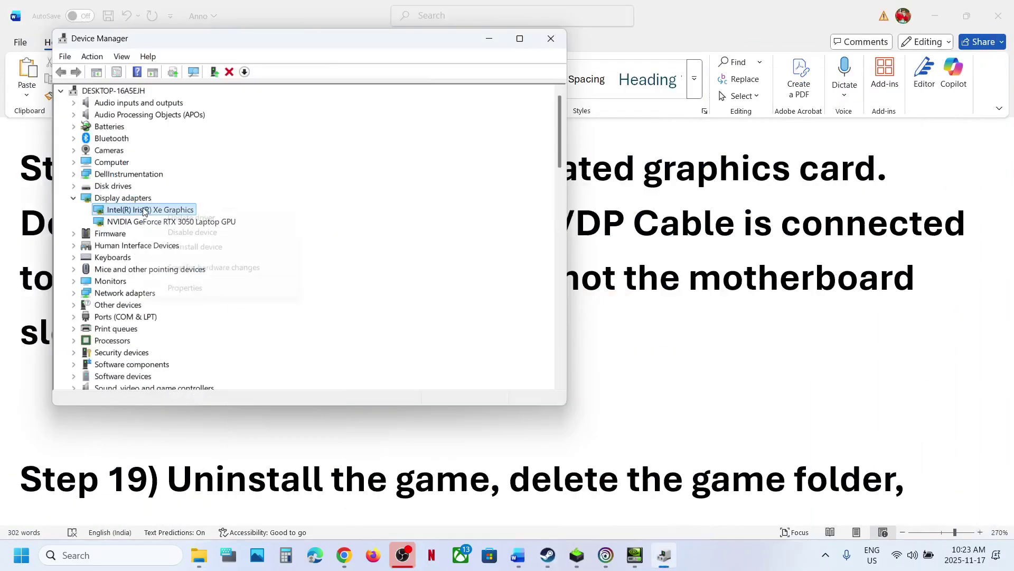
click(352, 183)
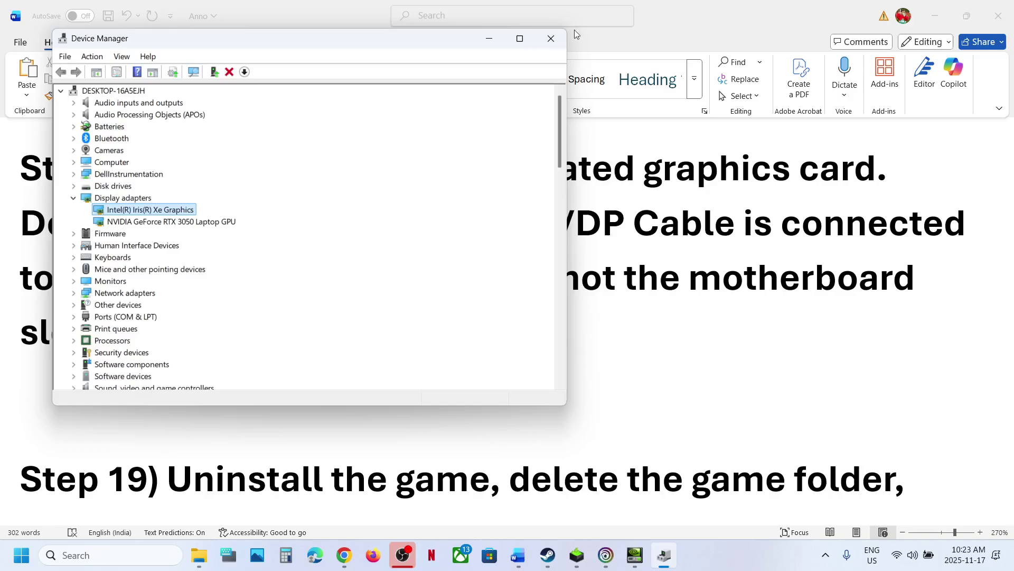
click(551, 38)
Step: Highlight the Step 19 reinstall instructions, then switch to Steam and view the management options for Anno 117: Pax Romana, including Uninstall
scroll(375, 362, down, 3)
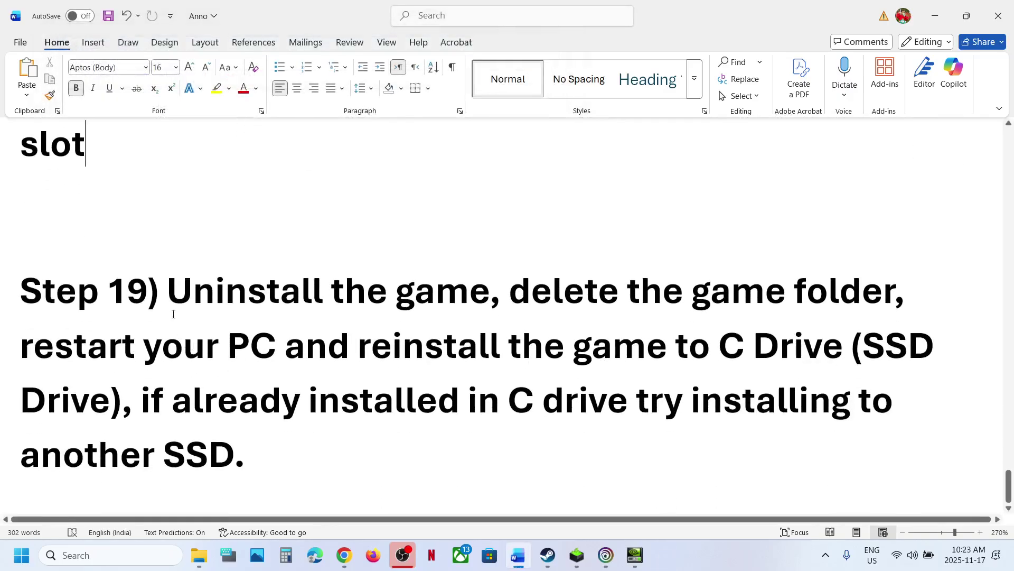
drag(169, 294, 264, 461)
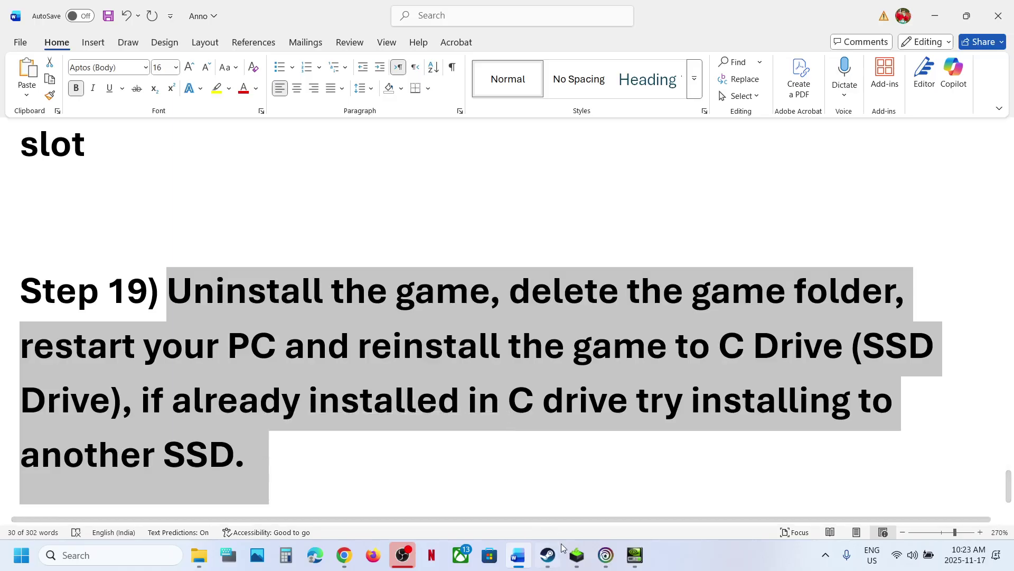
click(555, 563)
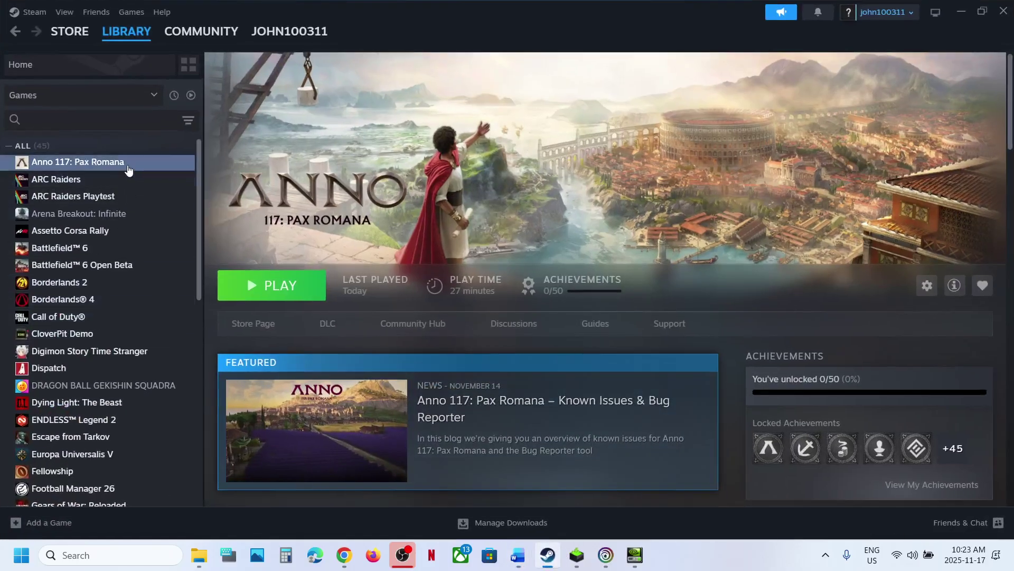
right_click(129, 166)
mouse_move(175, 244)
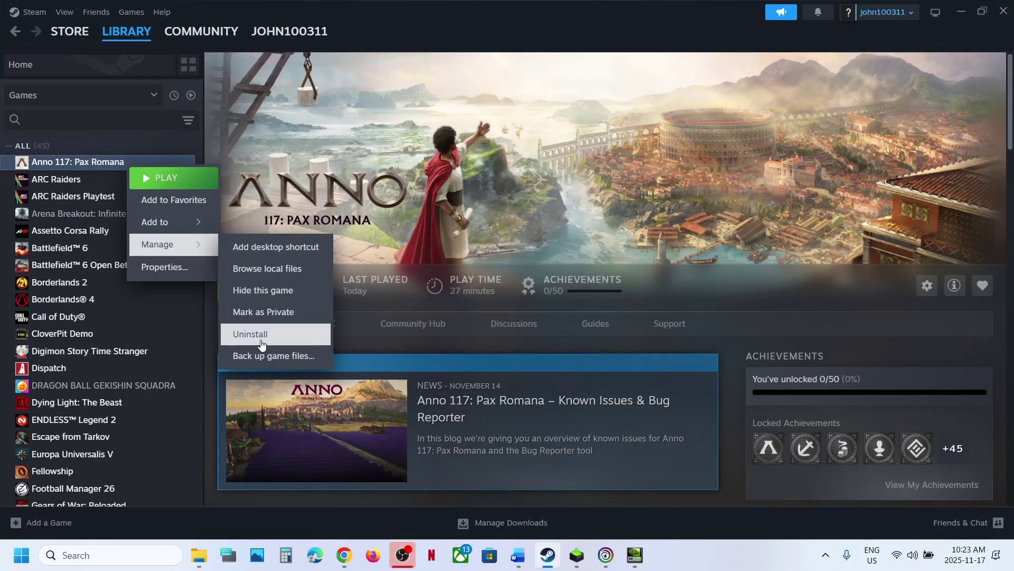
click(439, 182)
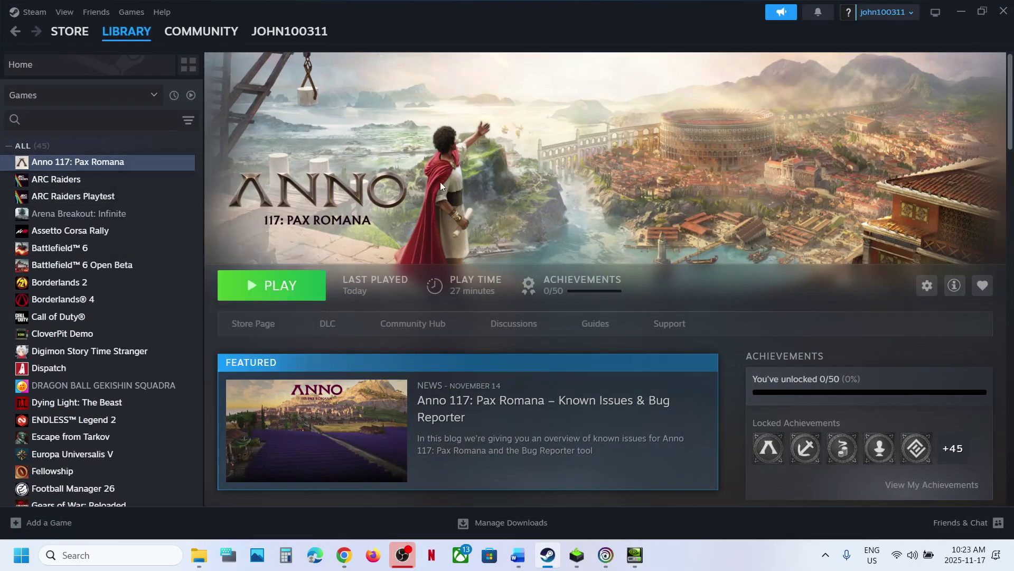
Step: Return to the Word guide and highlight the Step 19 advice on reinstalling to C Drive or to another SSD
click(527, 556)
click(583, 358)
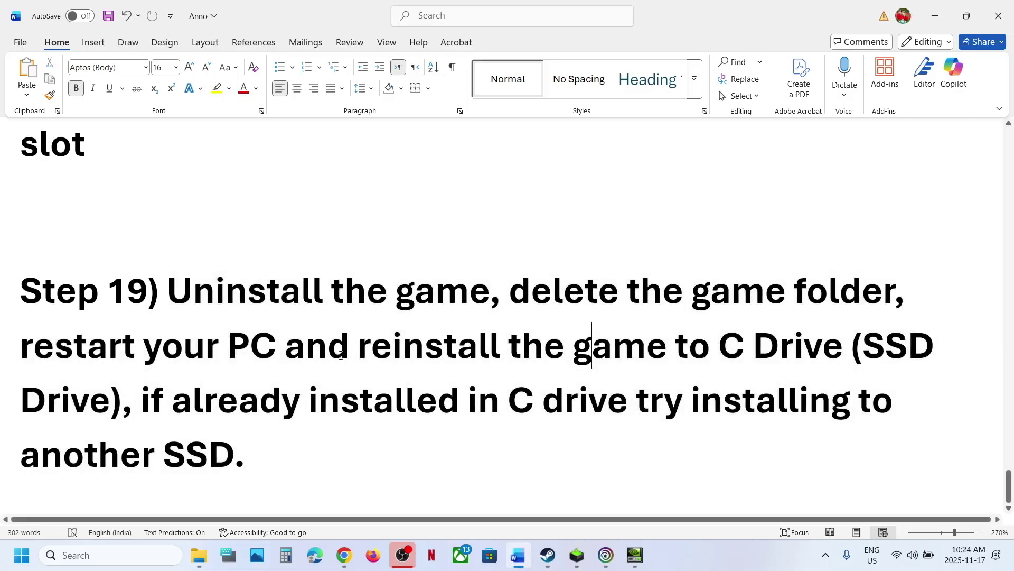
drag(368, 341, 845, 350)
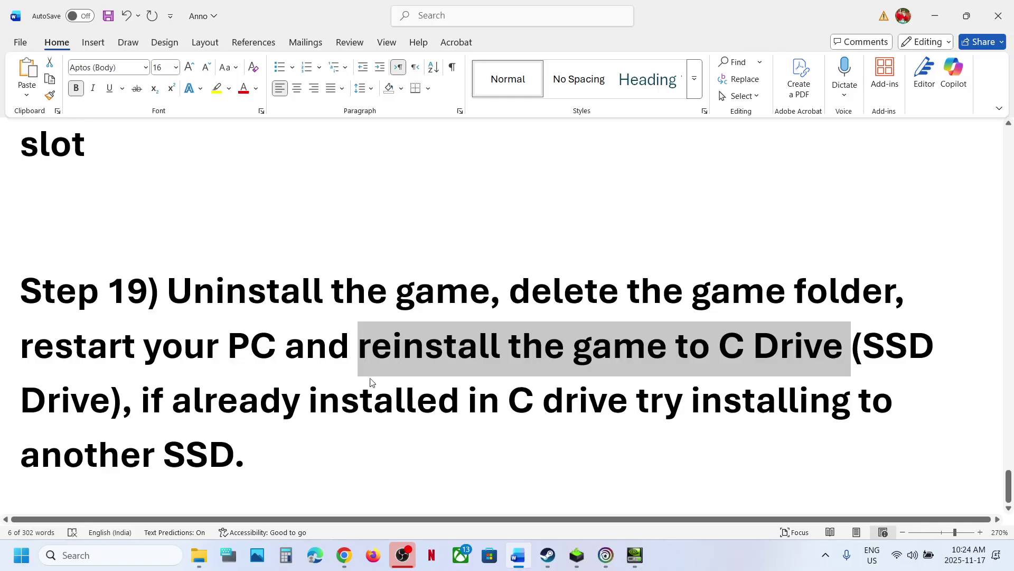
drag(155, 406, 230, 433)
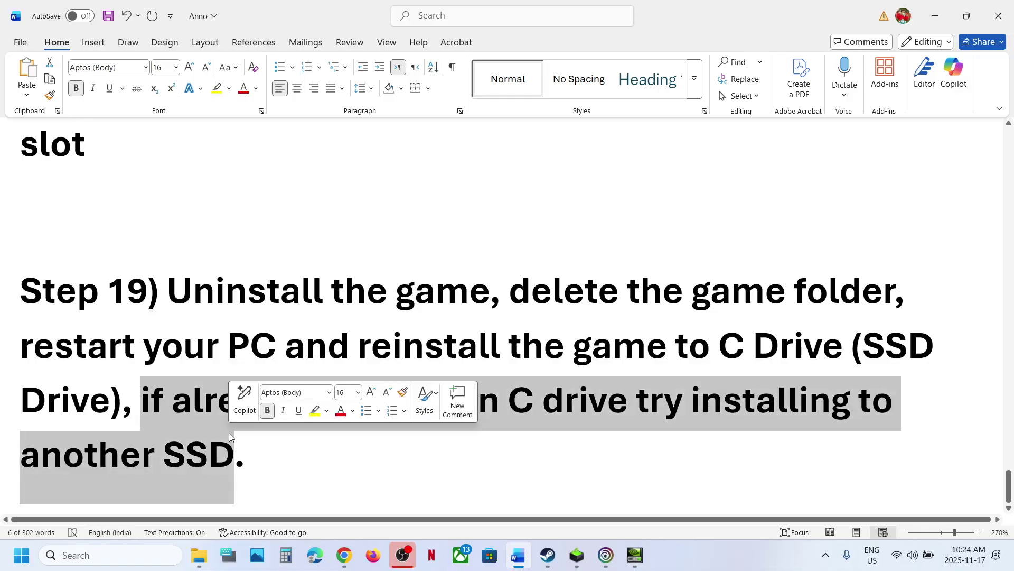
Step: Switch to Steam and launch Anno 117: Pax Romana
click(549, 557)
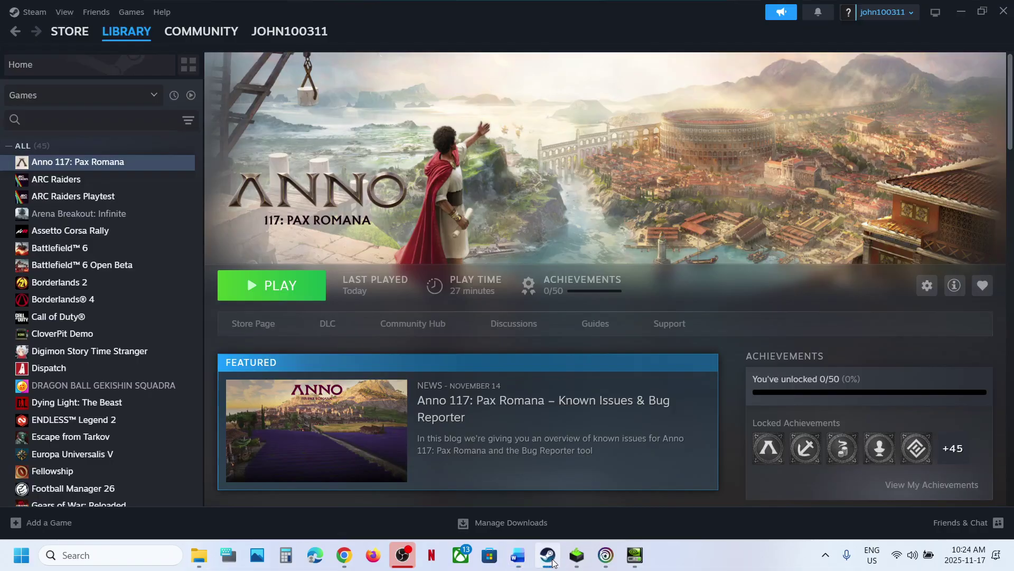
click(292, 295)
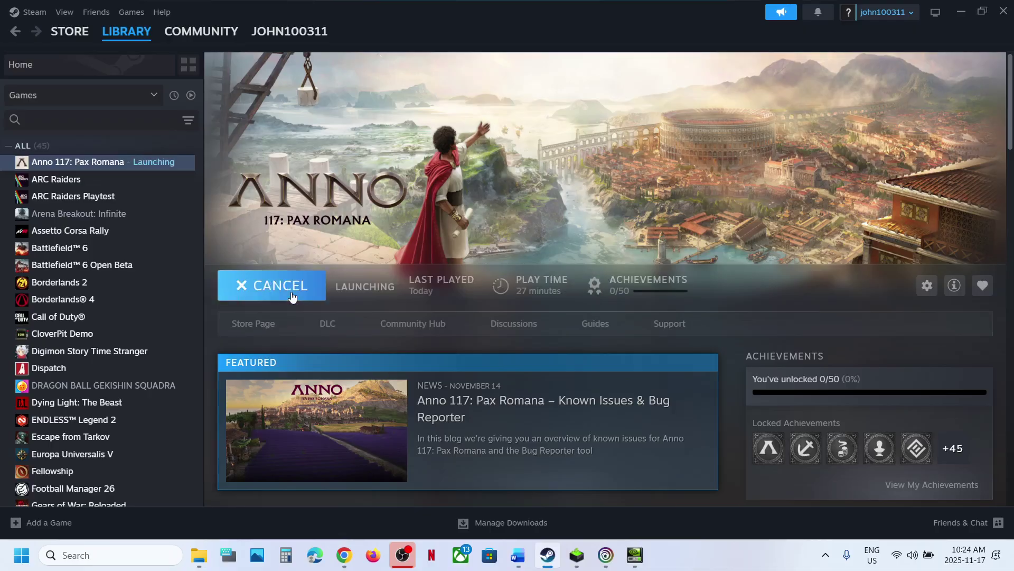